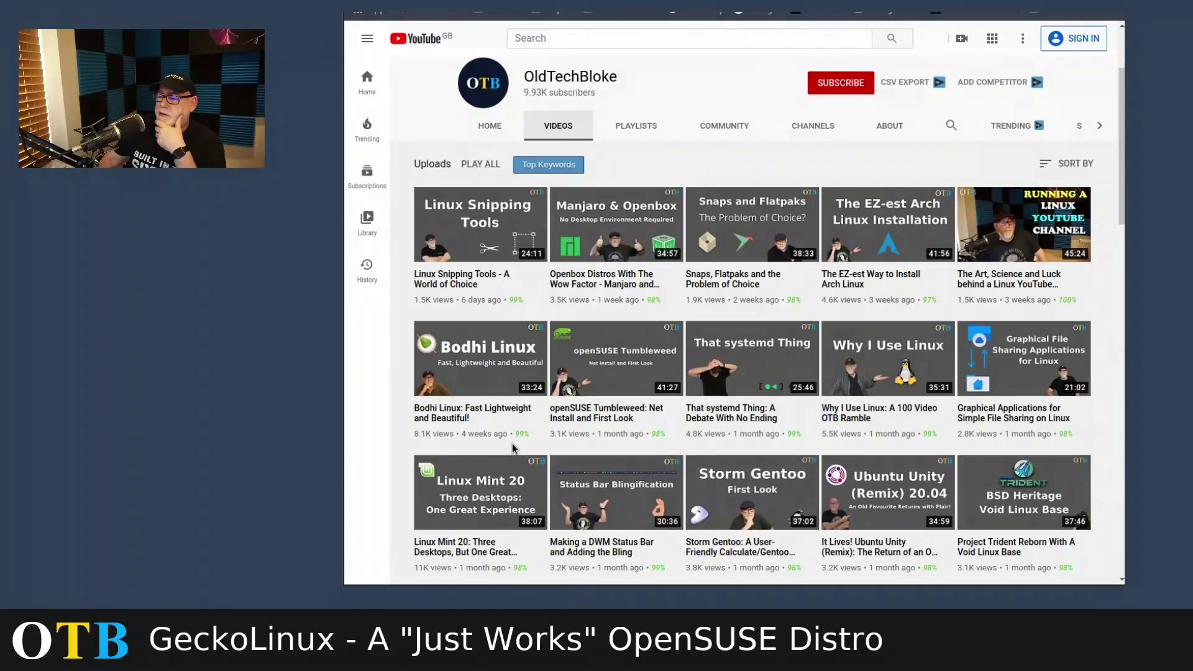
# Read the feature list and the comparison with openSUSE on the GeckoLinux home page.
pyautogui.moveTo(519, 437)
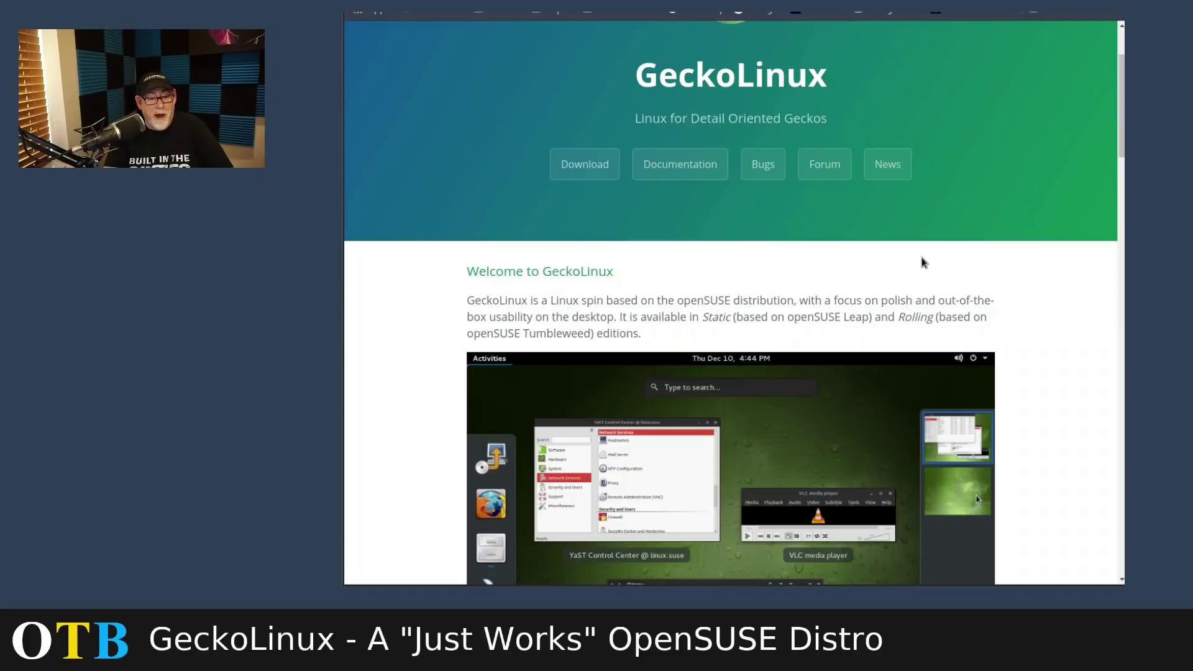
pyautogui.scroll(-2, 901, 273)
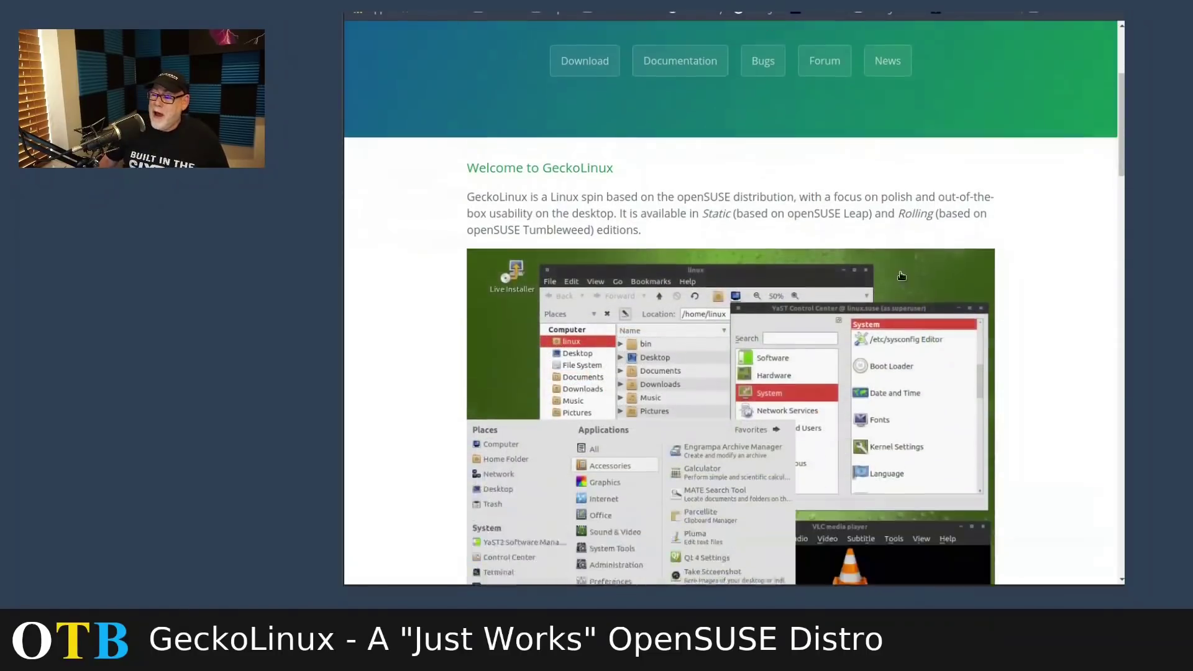
pyautogui.scroll(-18, 901, 275)
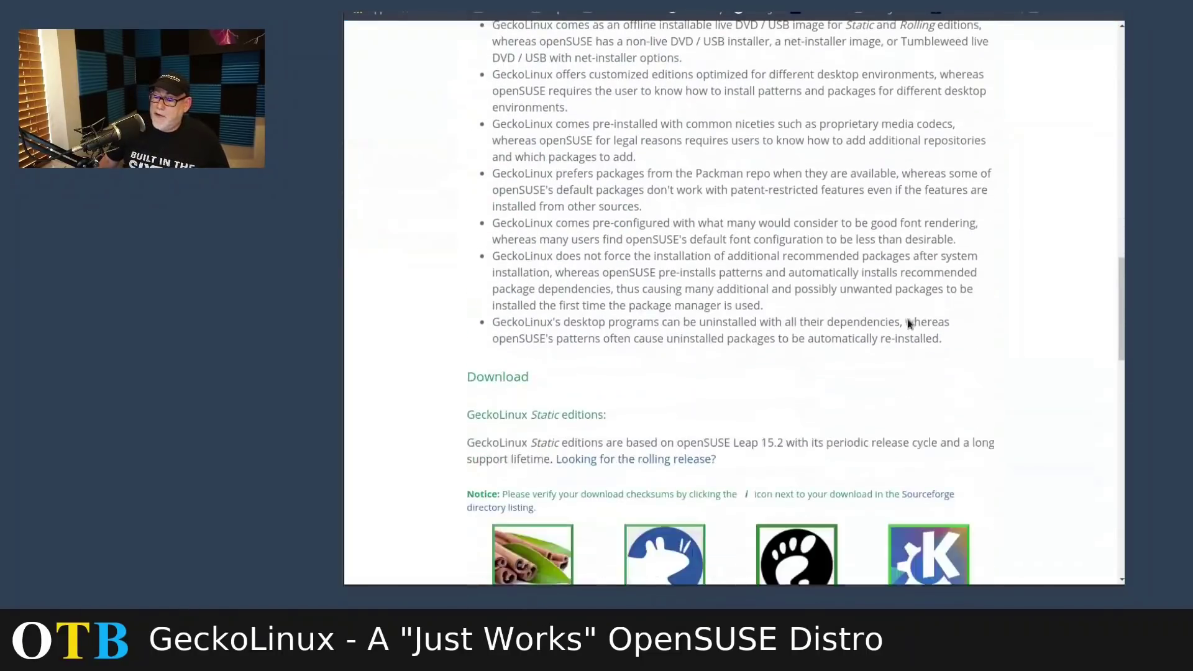
pyautogui.scroll(-1, 925, 314)
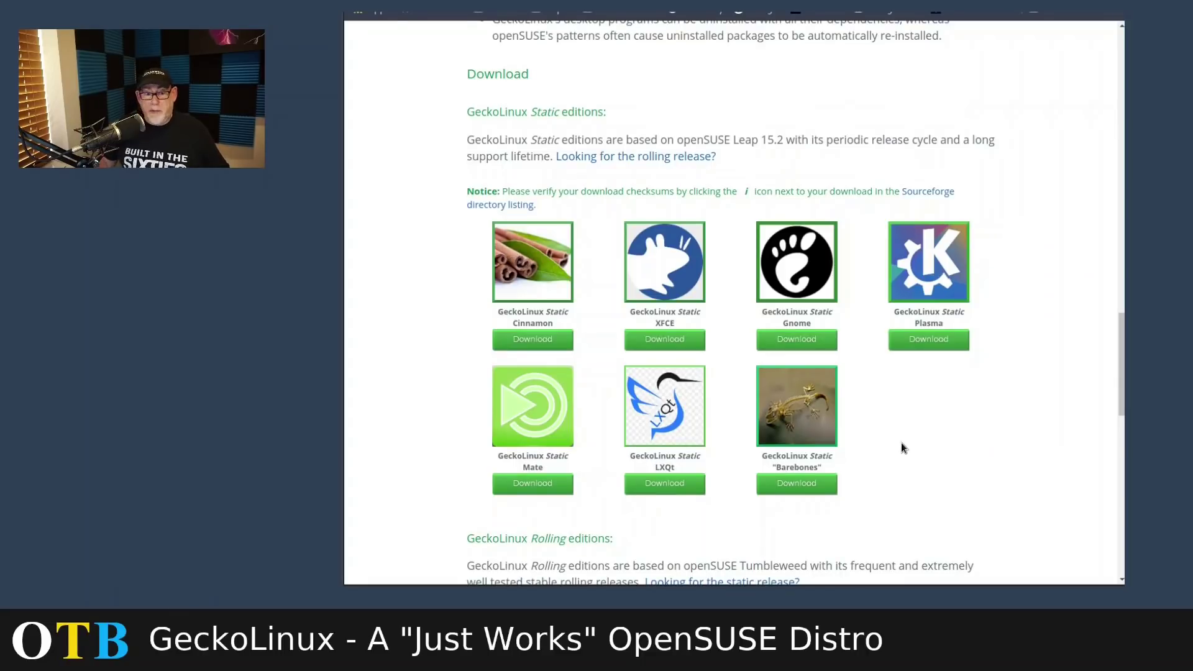
pyautogui.scroll(2, 901, 445)
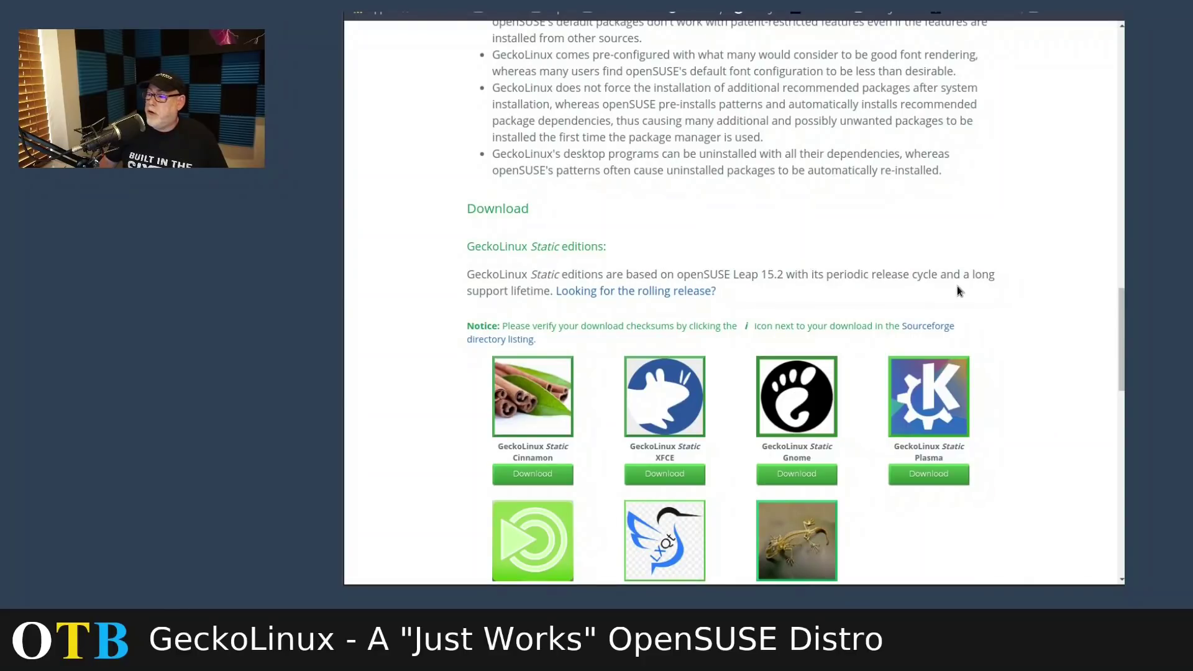
pyautogui.scroll(8, 957, 289)
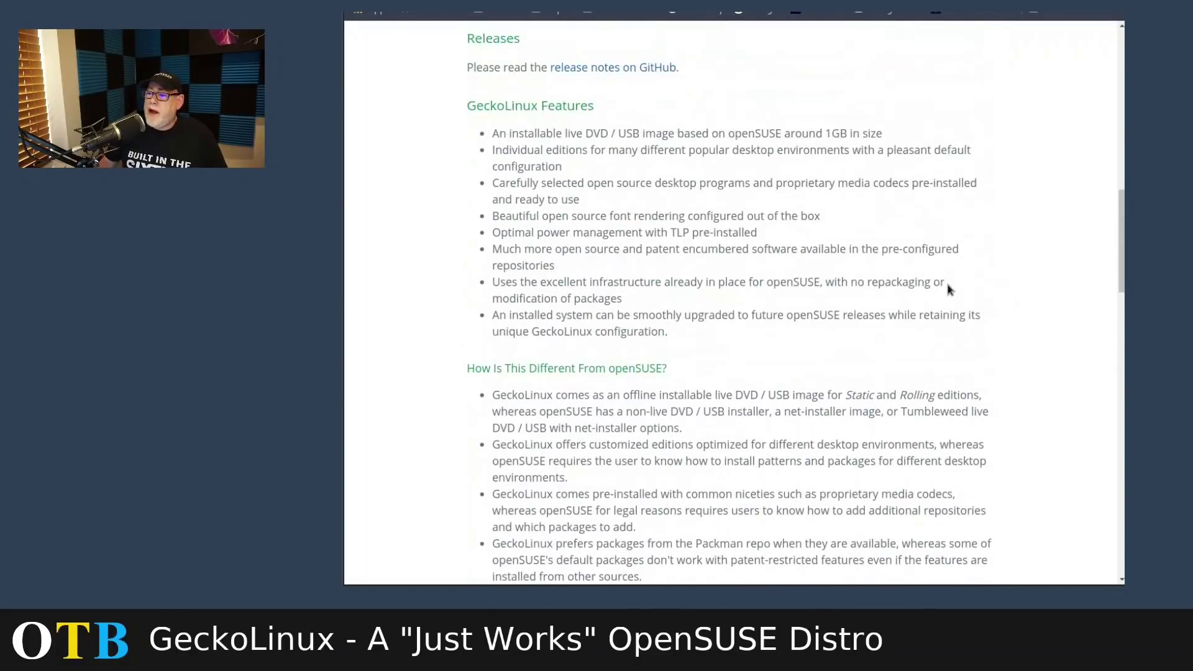
pyautogui.scroll(7, 948, 288)
pyautogui.scroll(-6, 945, 291)
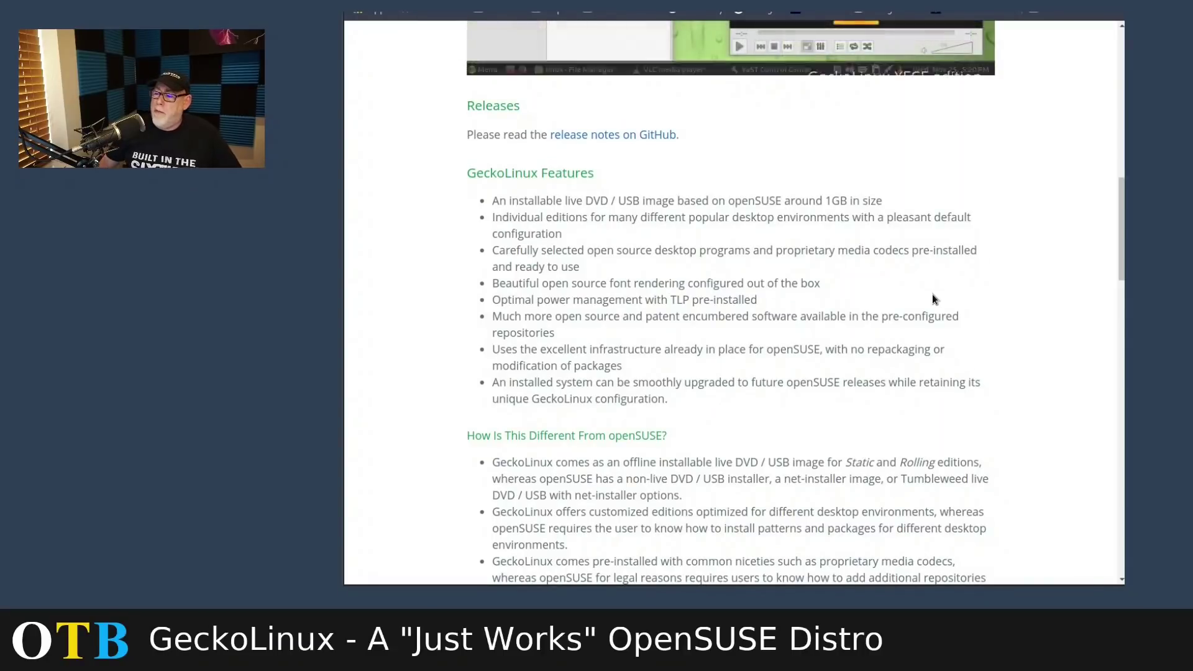
pyautogui.scroll(-5, 922, 288)
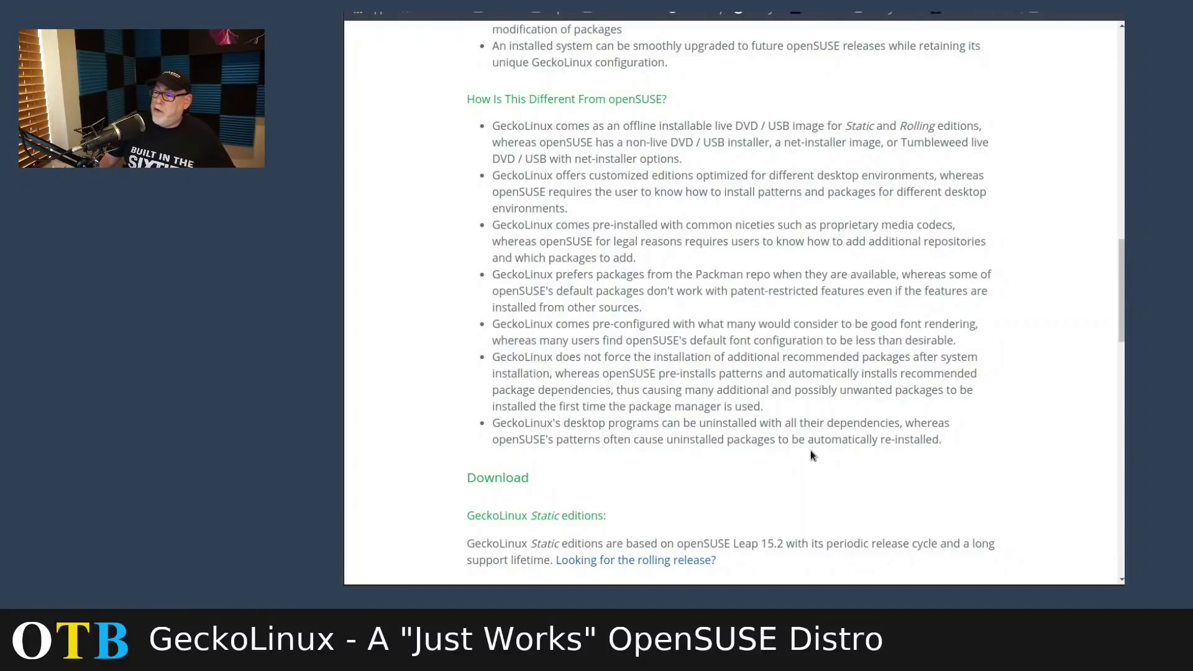
pyautogui.scroll(3, 810, 450)
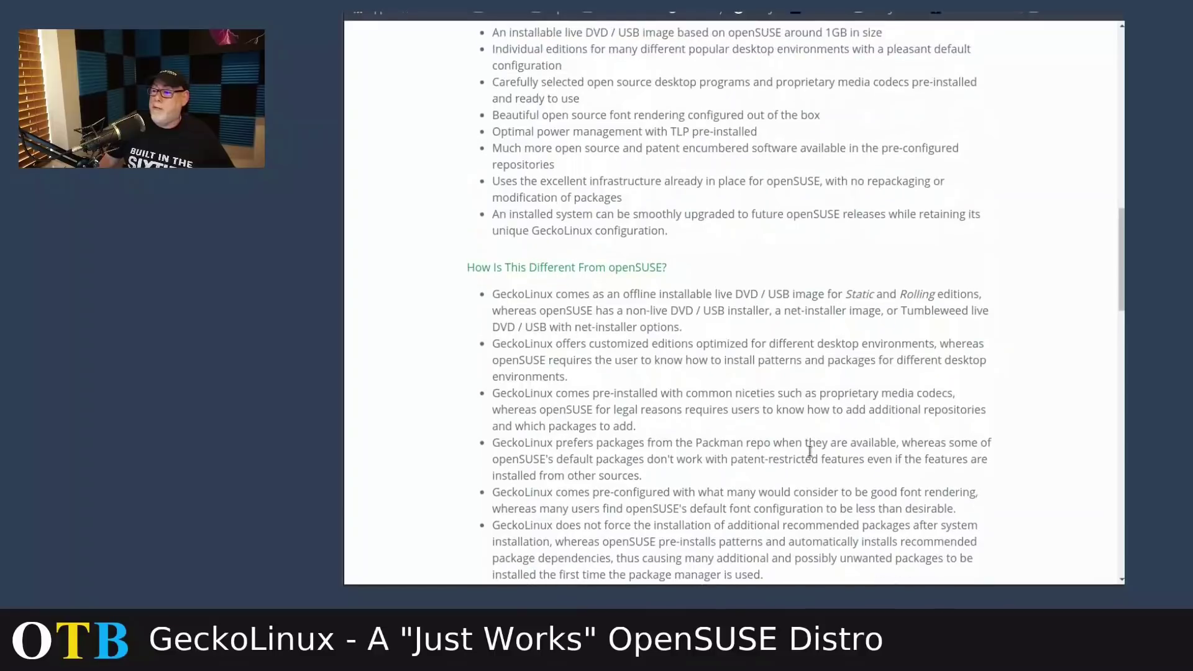
pyautogui.scroll(1, 810, 450)
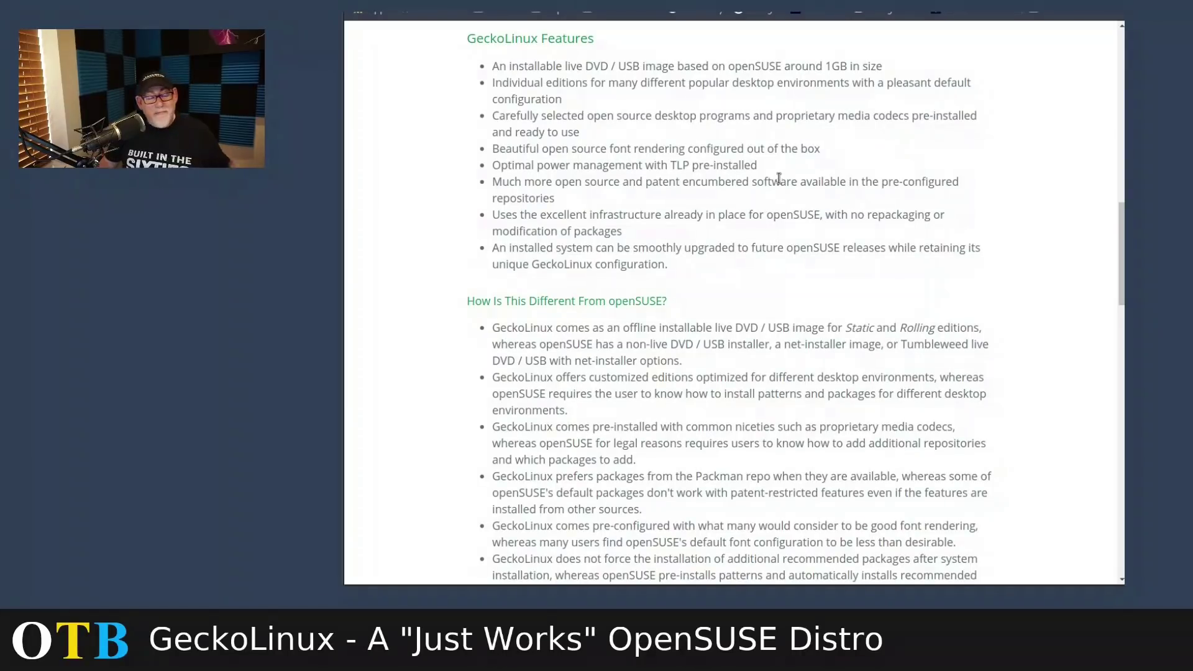
pyautogui.scroll(-1, 770, 184)
pyautogui.scroll(-2, 770, 184)
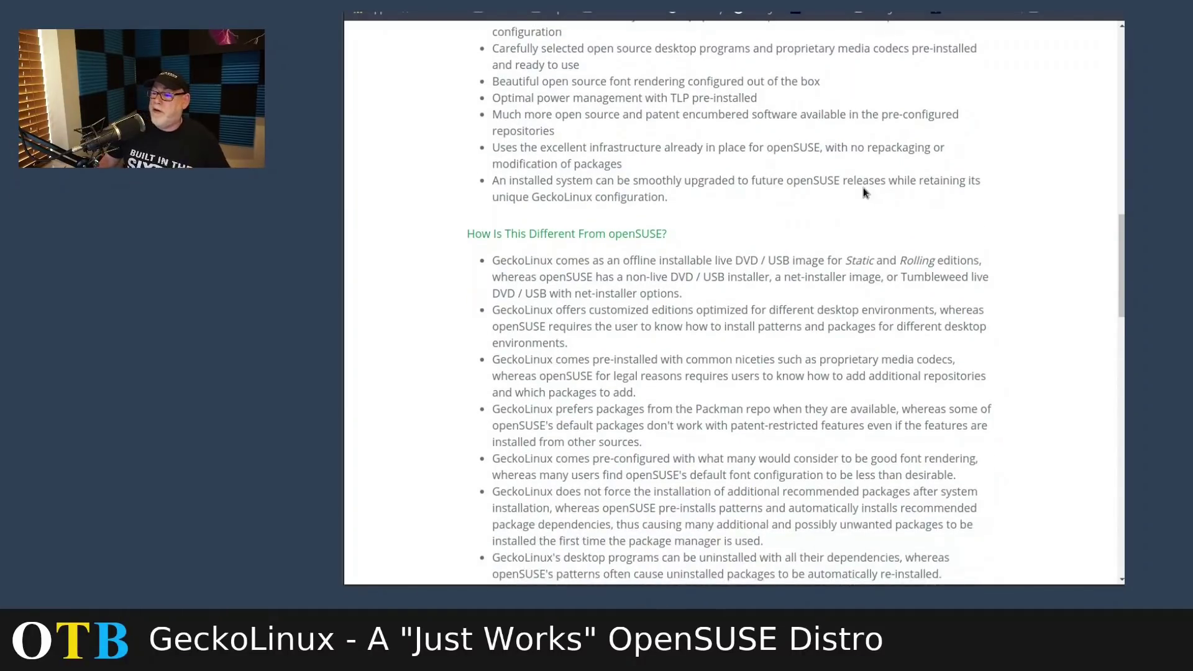
pyautogui.scroll(-3, 862, 185)
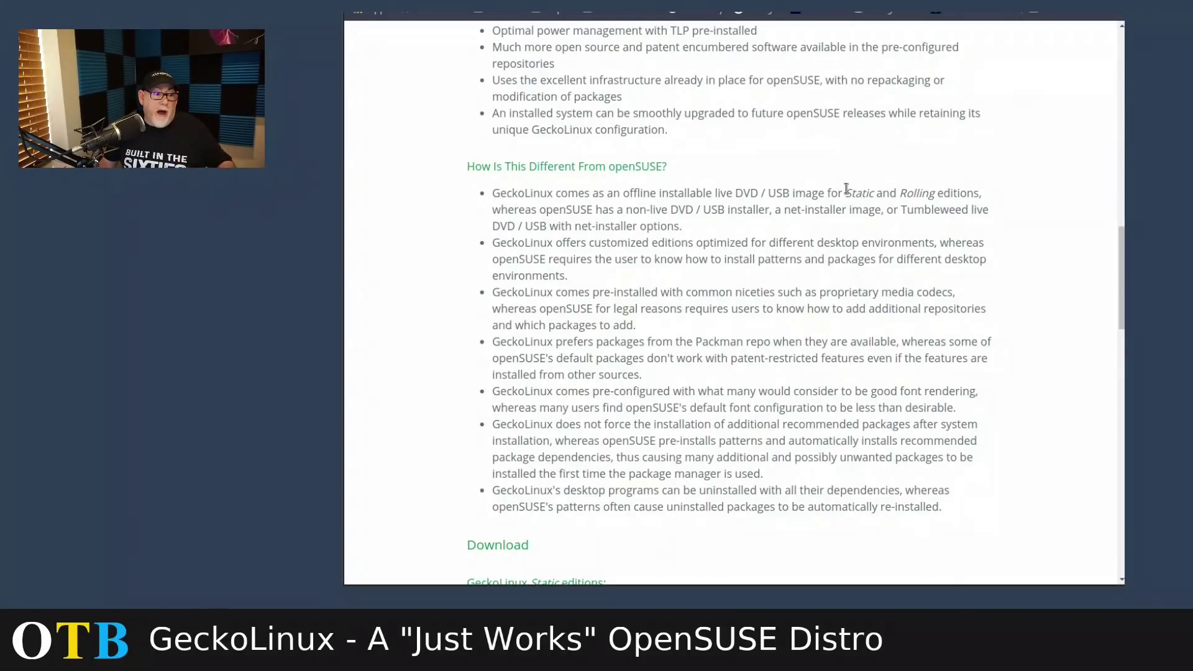
# Compare the Static, Rolling and NEXT editions offered in the GeckoLinux download section.
pyautogui.scroll(-8, 846, 188)
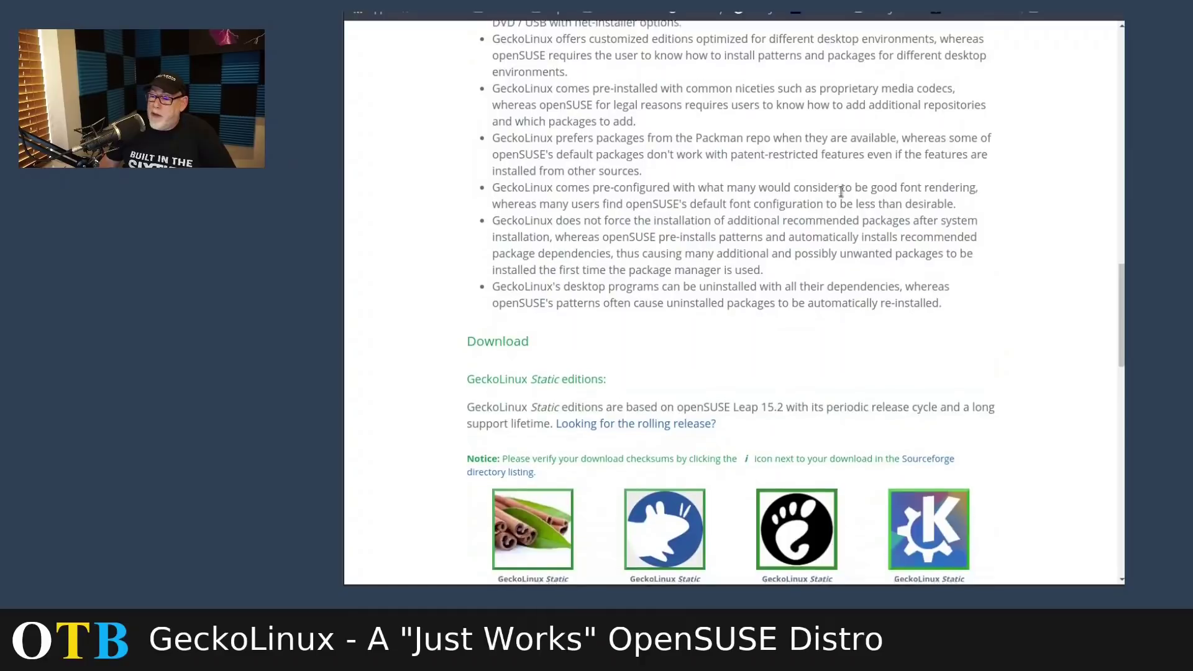
pyautogui.scroll(-1, 839, 192)
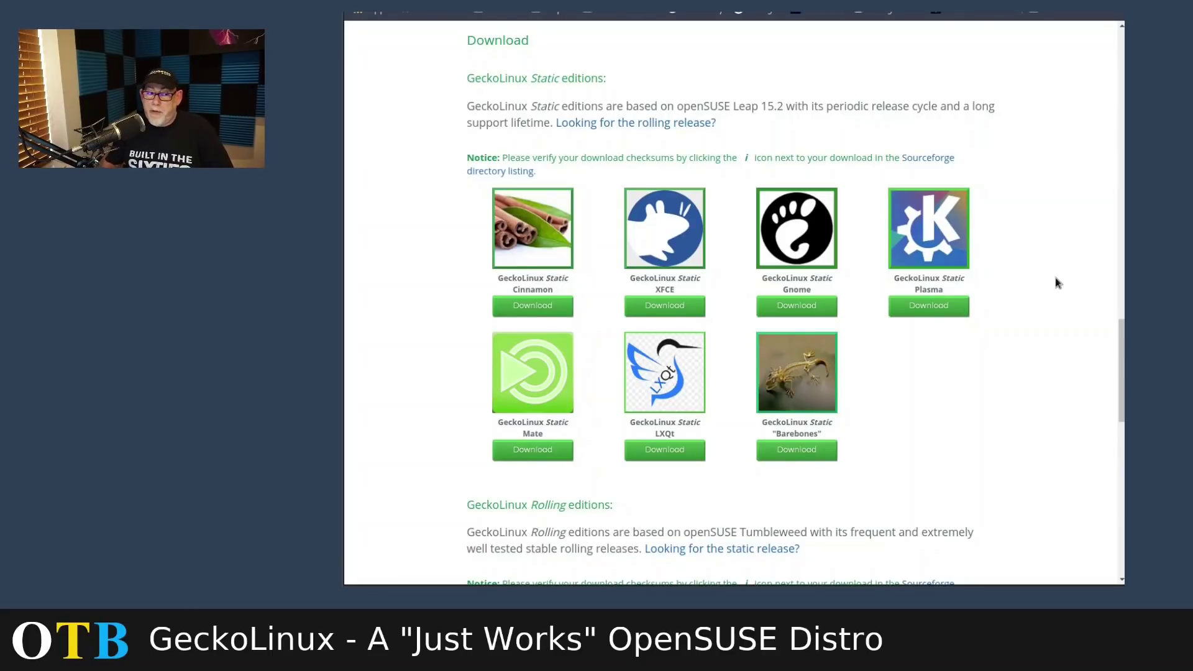
pyautogui.scroll(-5, 1010, 311)
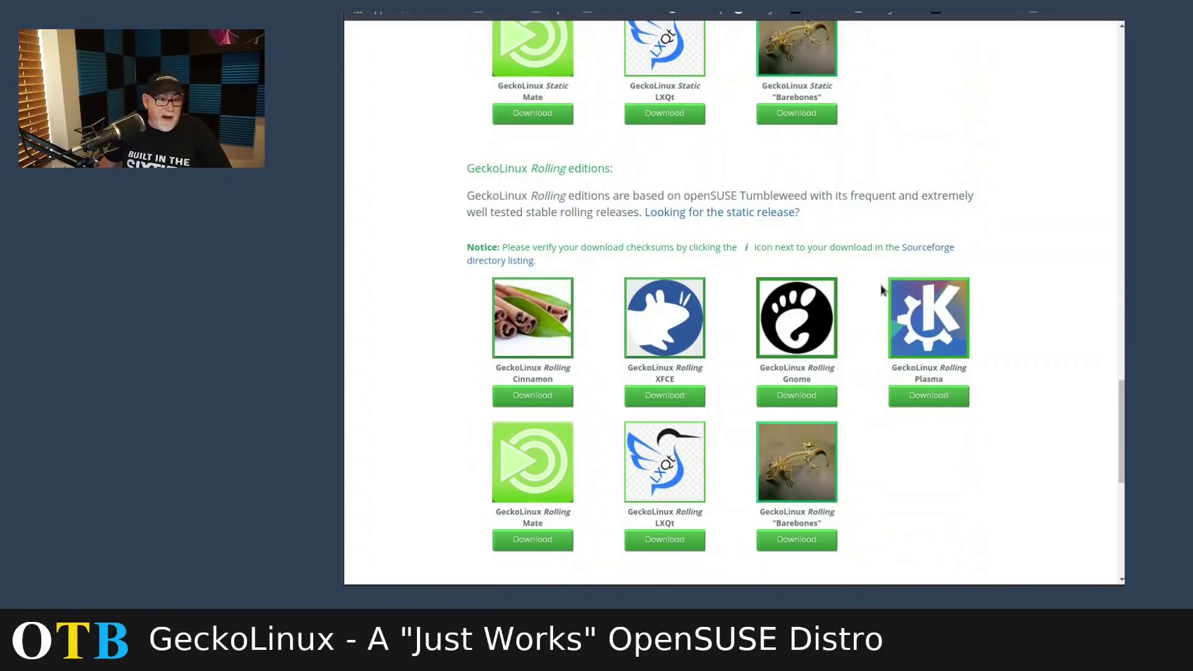
pyautogui.scroll(5, 1084, 285)
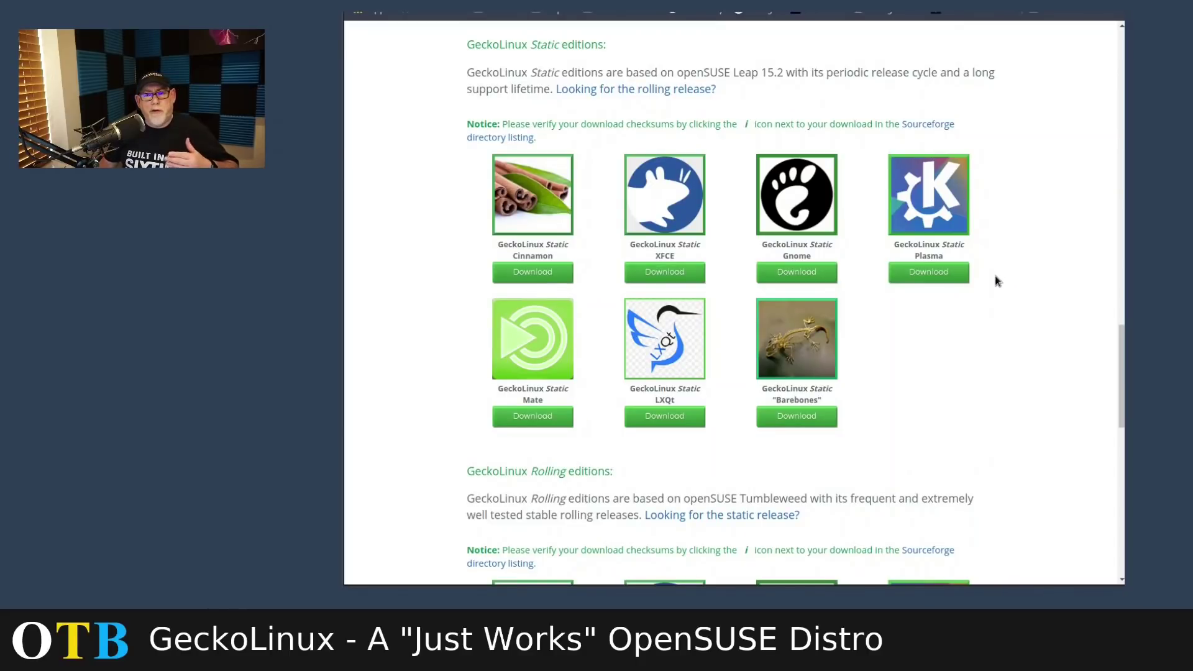
pyautogui.scroll(-10, 976, 296)
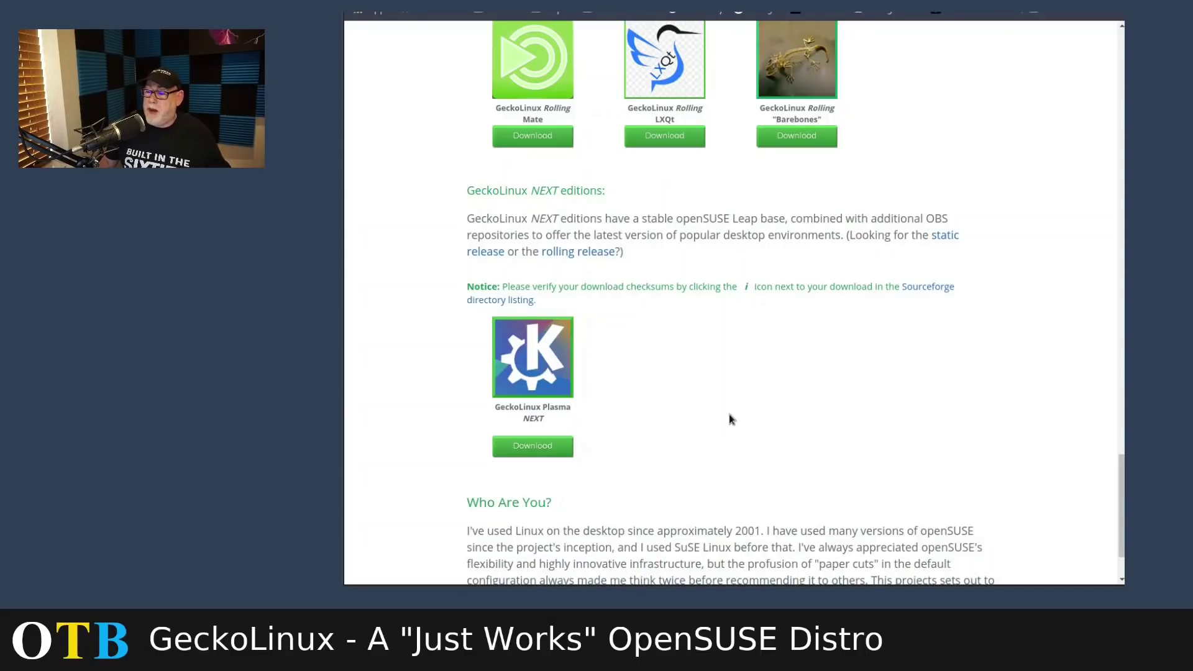
# Open the GeckoLinux documentation and read through its wiki guidance on language setup, updating and version numbering.
pyautogui.scroll(12, 734, 416)
pyautogui.scroll(15, 756, 377)
pyautogui.scroll(3, 771, 366)
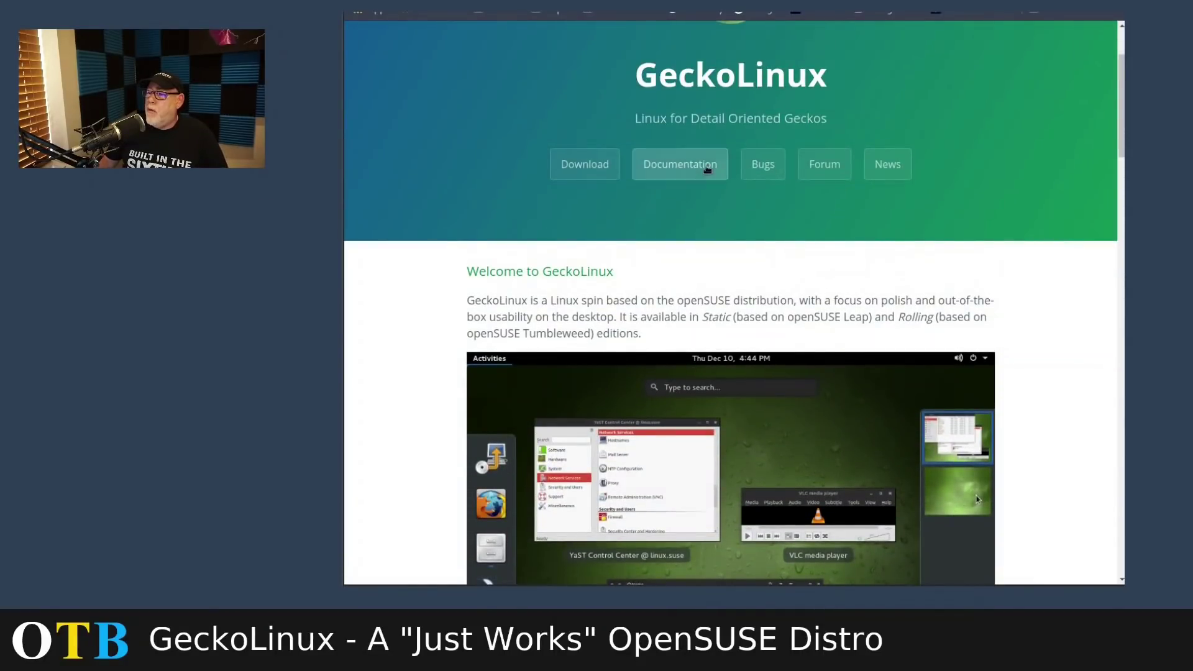
pyautogui.click(680, 168)
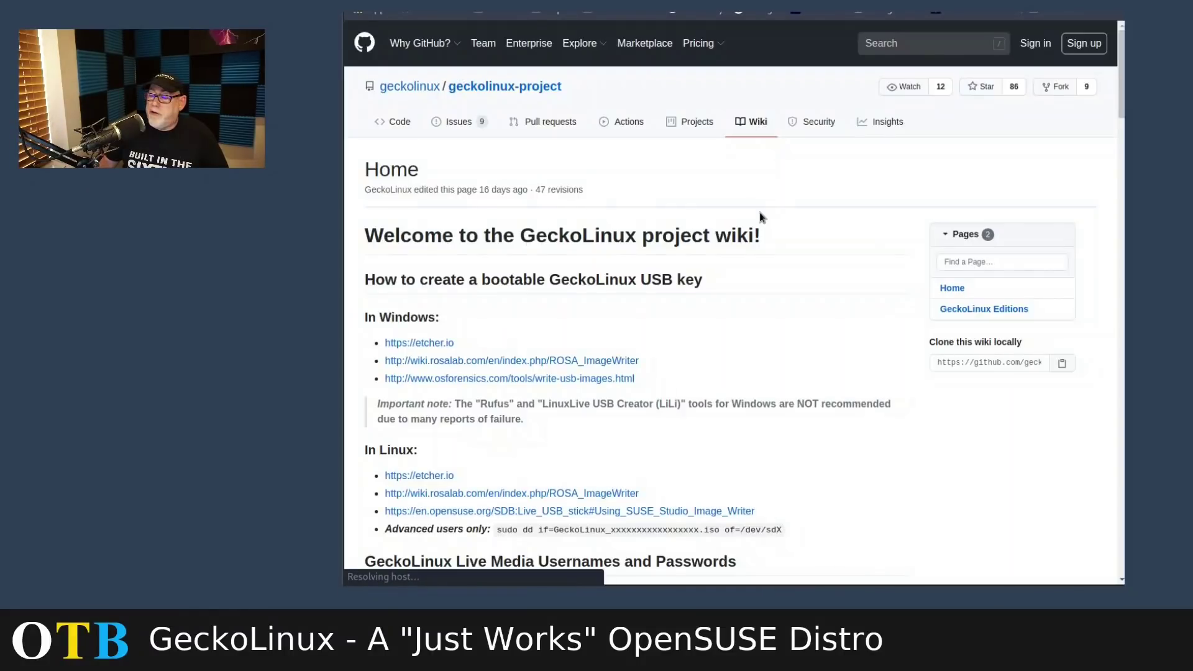
pyautogui.scroll(-7, 751, 236)
pyautogui.scroll(-3, 742, 257)
pyautogui.scroll(-20, 744, 253)
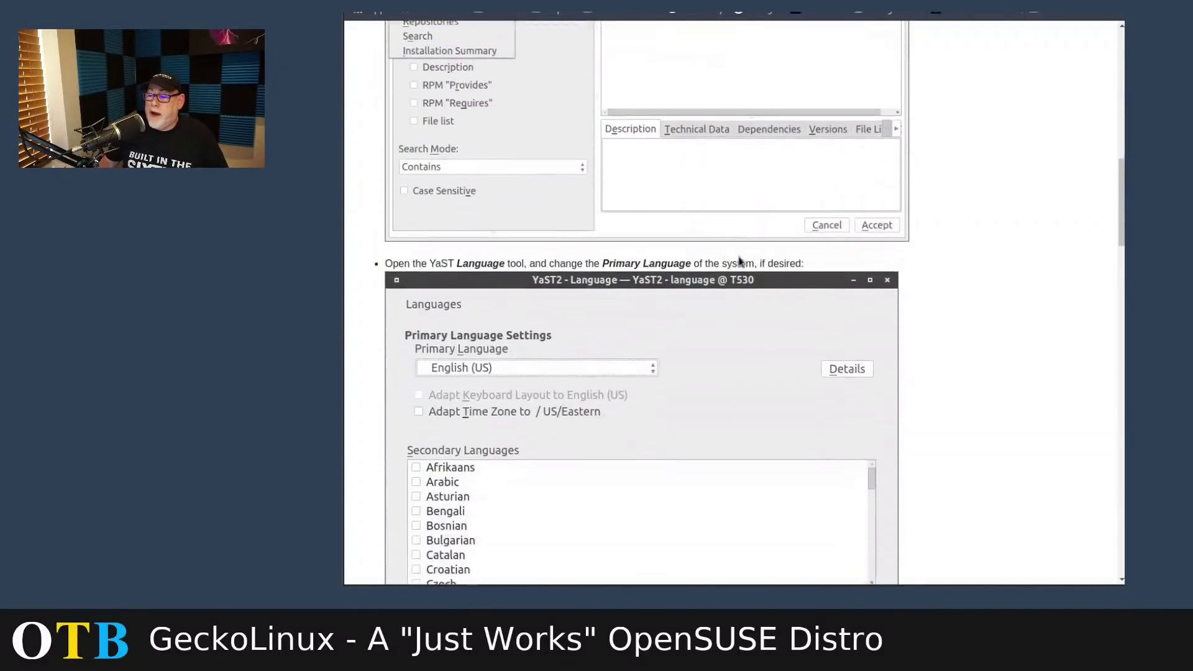
pyautogui.scroll(-4, 738, 264)
pyautogui.scroll(6, 737, 249)
pyautogui.scroll(-20, 738, 248)
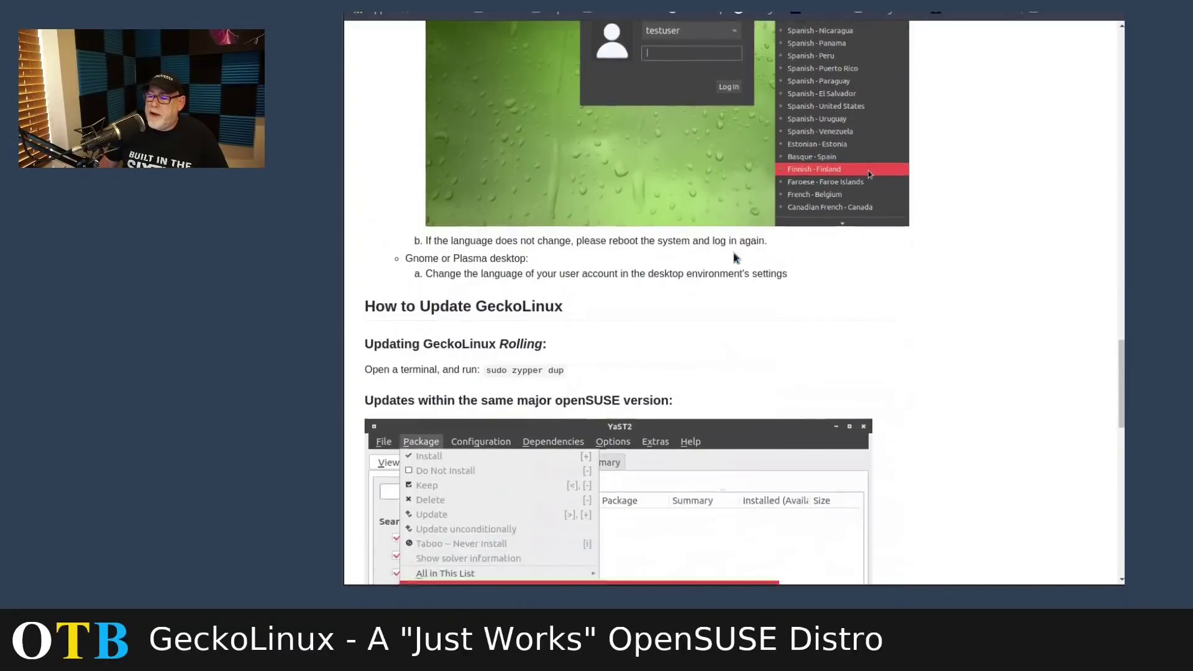
pyautogui.scroll(-5, 735, 263)
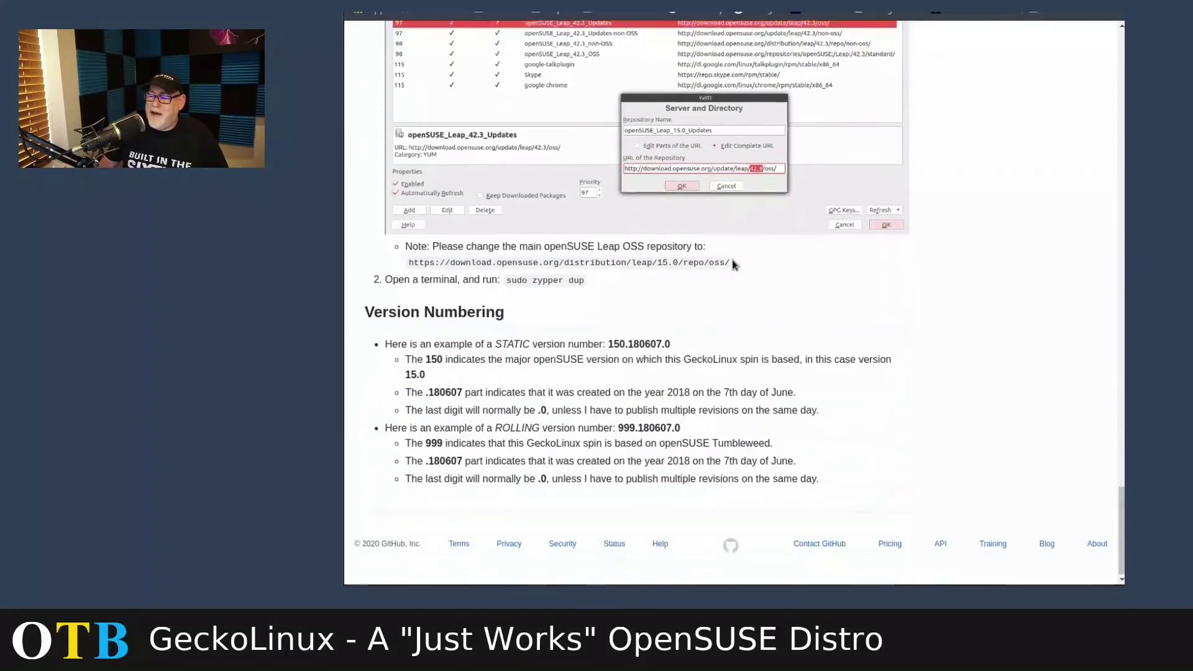
pyautogui.scroll(3, 735, 263)
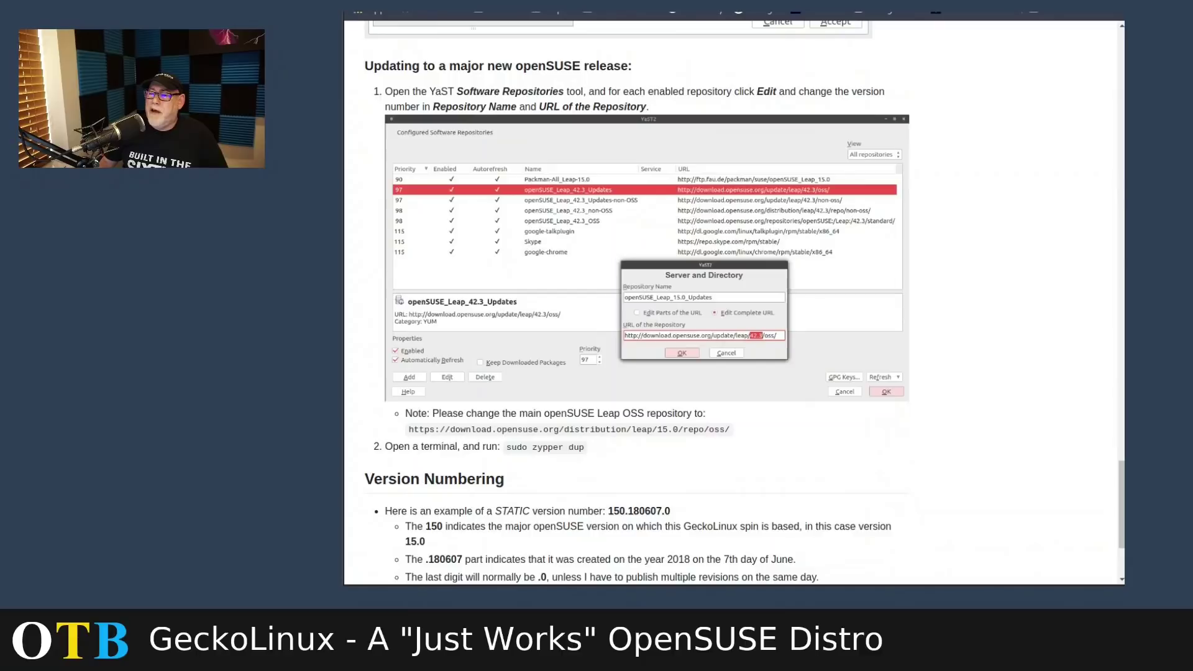
# Return to the GeckoLinux site and download the Static Mate edition from SourceForge, accepting the privacy terms.
pyautogui.hotkey('alt', 'Left')
pyautogui.click(593, 164)
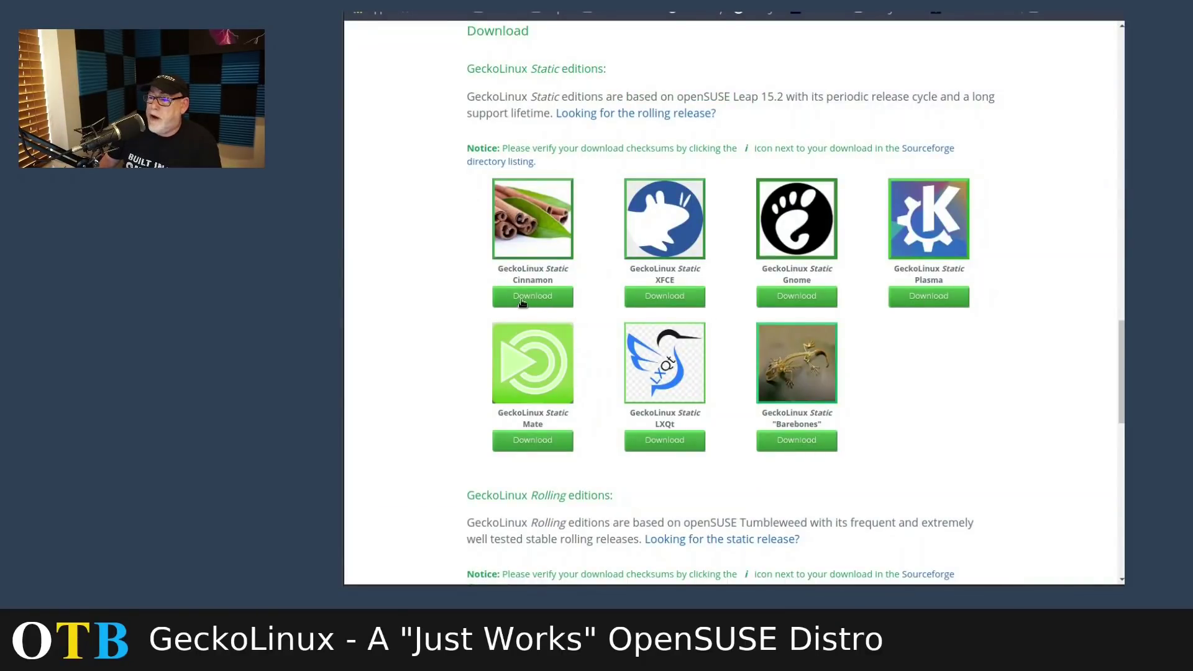
pyautogui.click(553, 440)
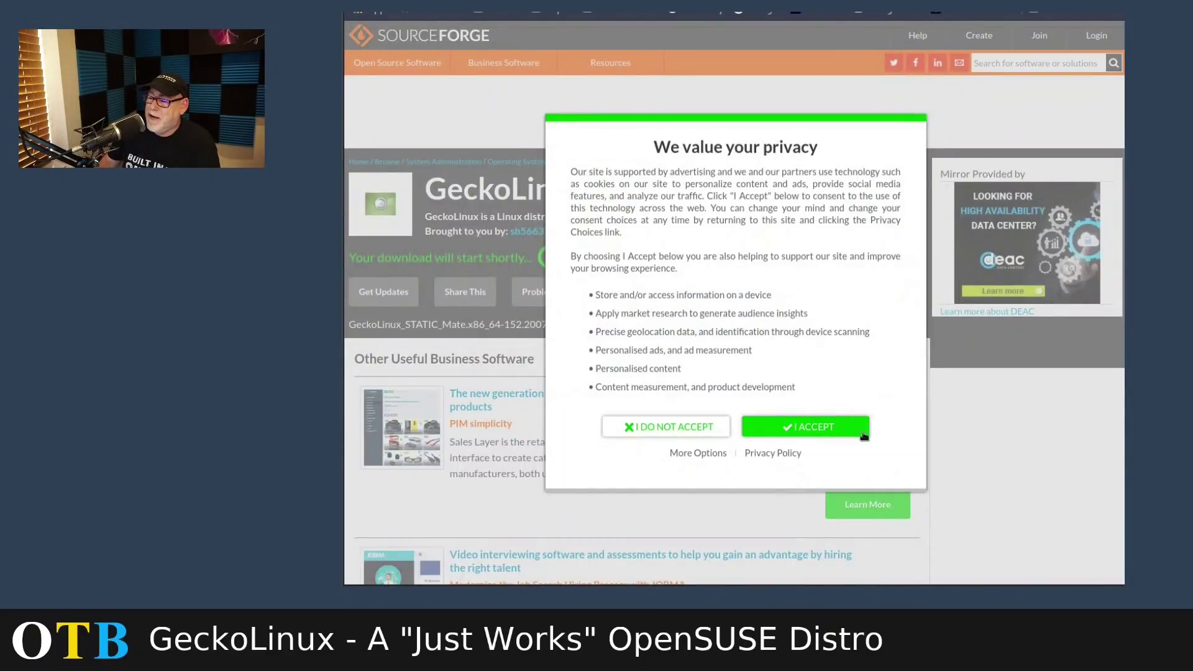
pyautogui.click(803, 428)
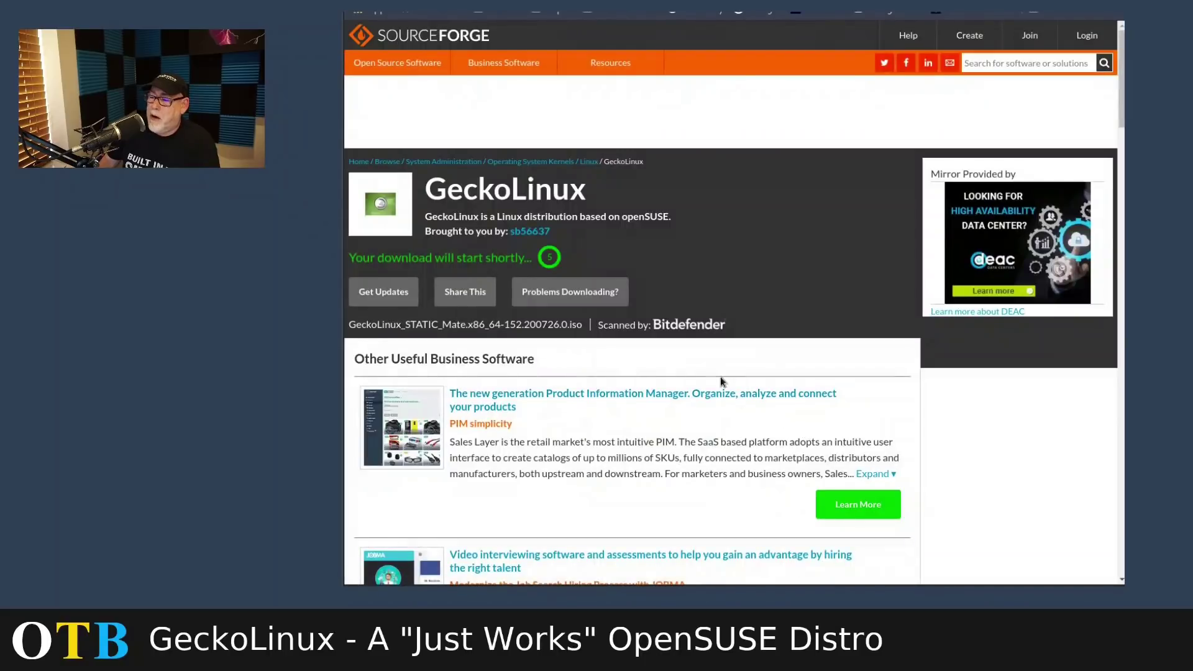
pyautogui.scroll(-3, 688, 391)
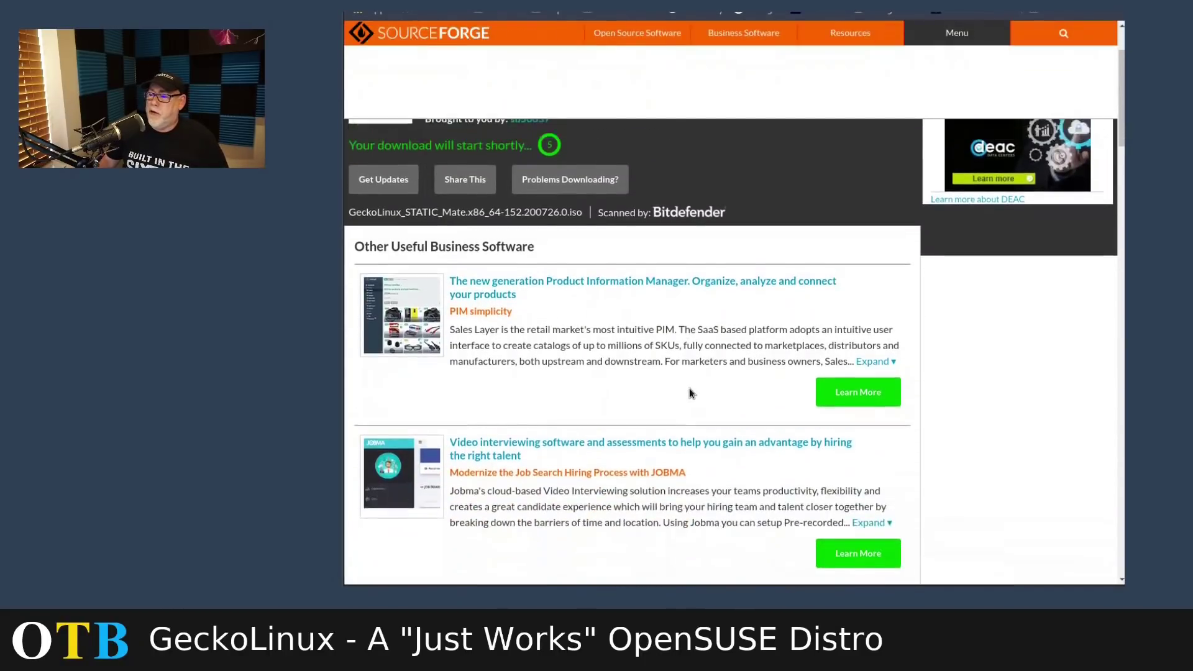
pyautogui.scroll(3, 689, 388)
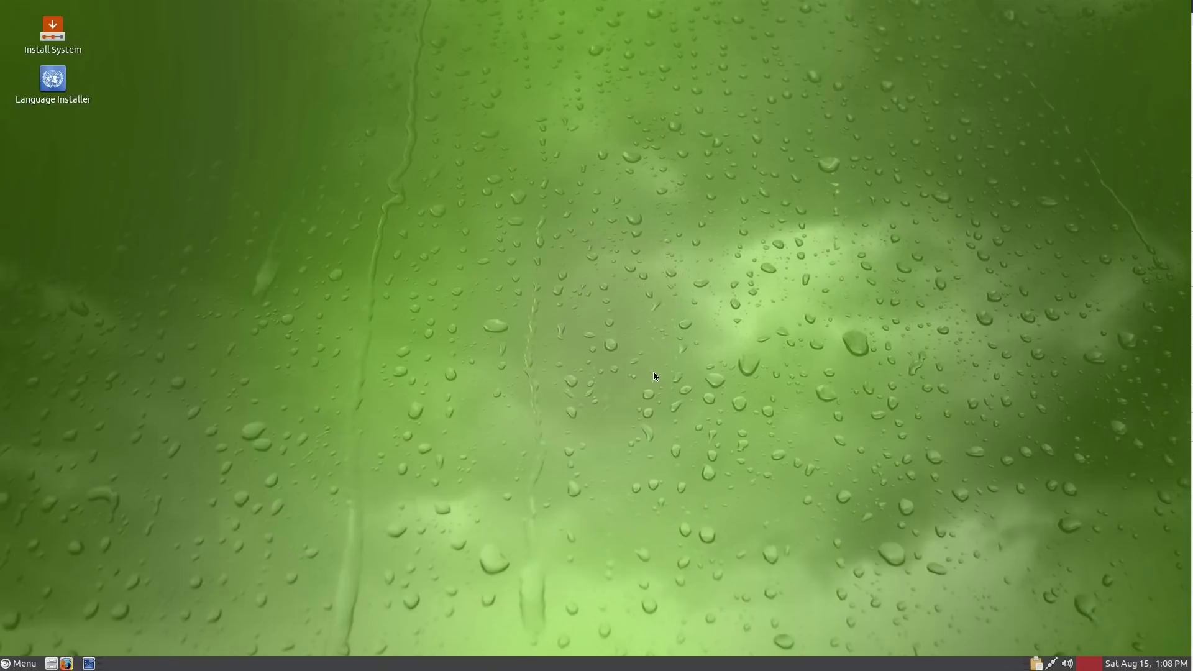
# Examine the live desktop's main menu with its favourites and application categories, and close it again.
pyautogui.click(8, 664)
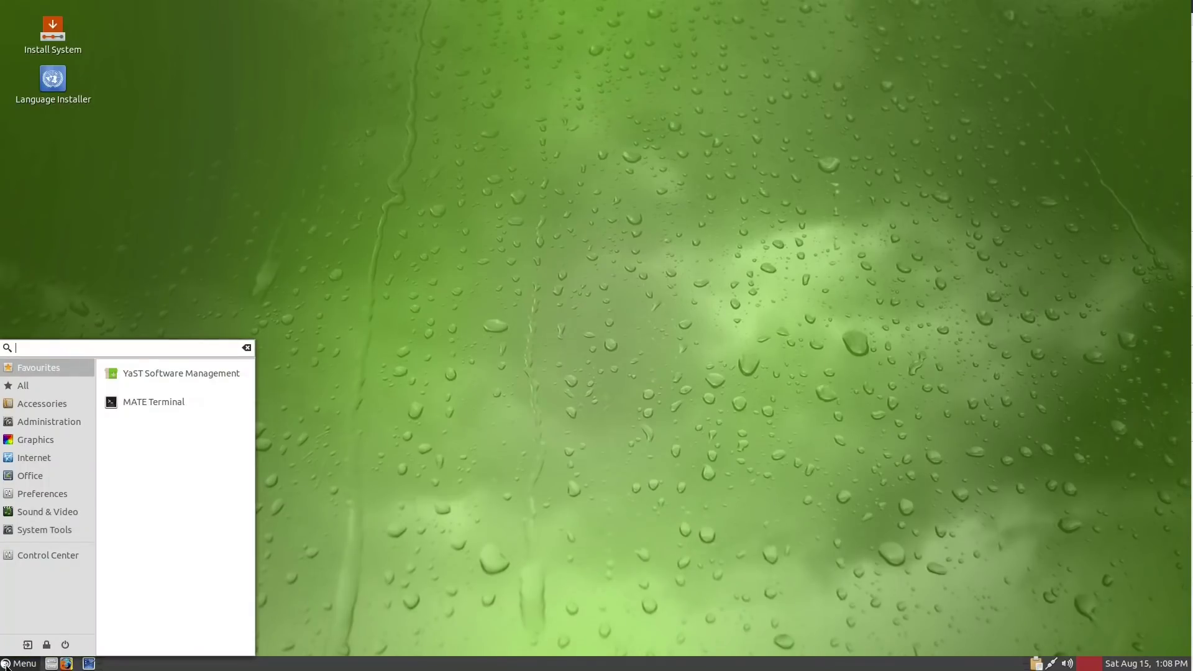
pyautogui.click(7, 663)
pyautogui.rightClick(7, 664)
pyautogui.click(39, 603)
pyautogui.click(689, 423)
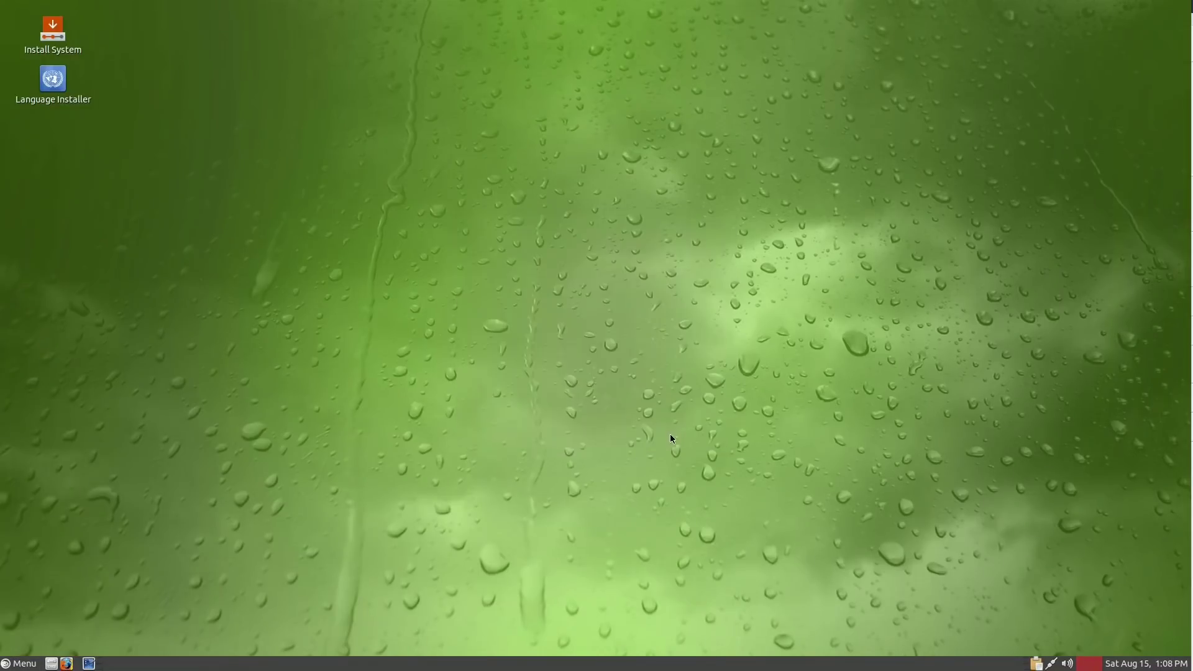
pyautogui.click(26, 663)
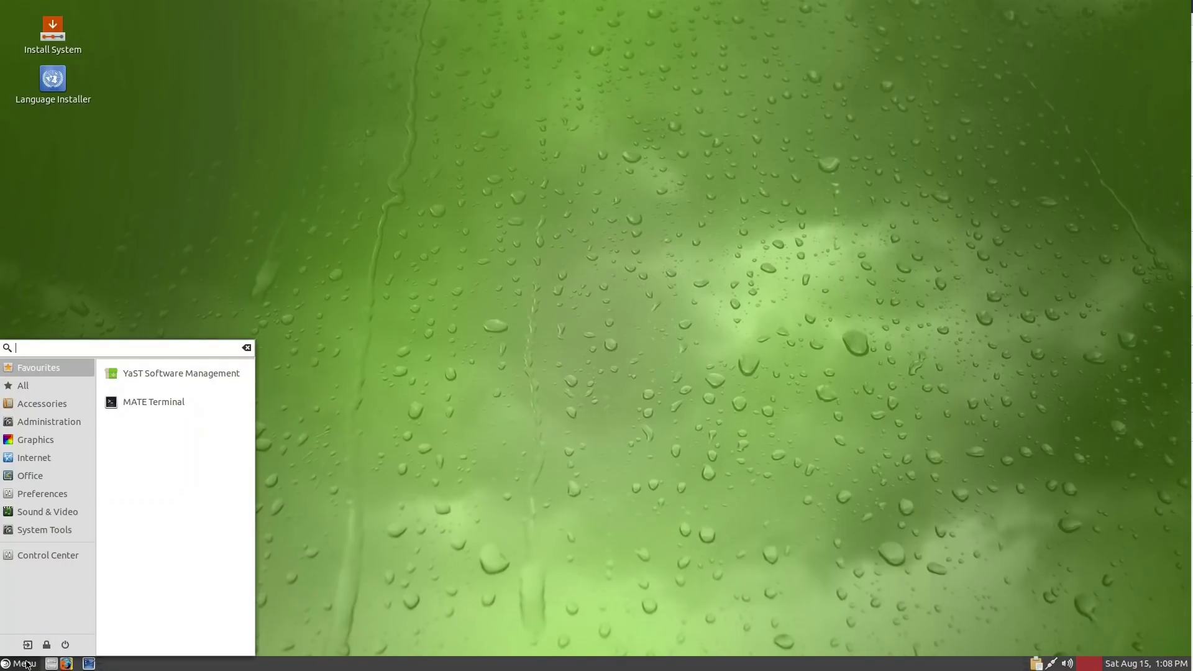
pyautogui.click(383, 300)
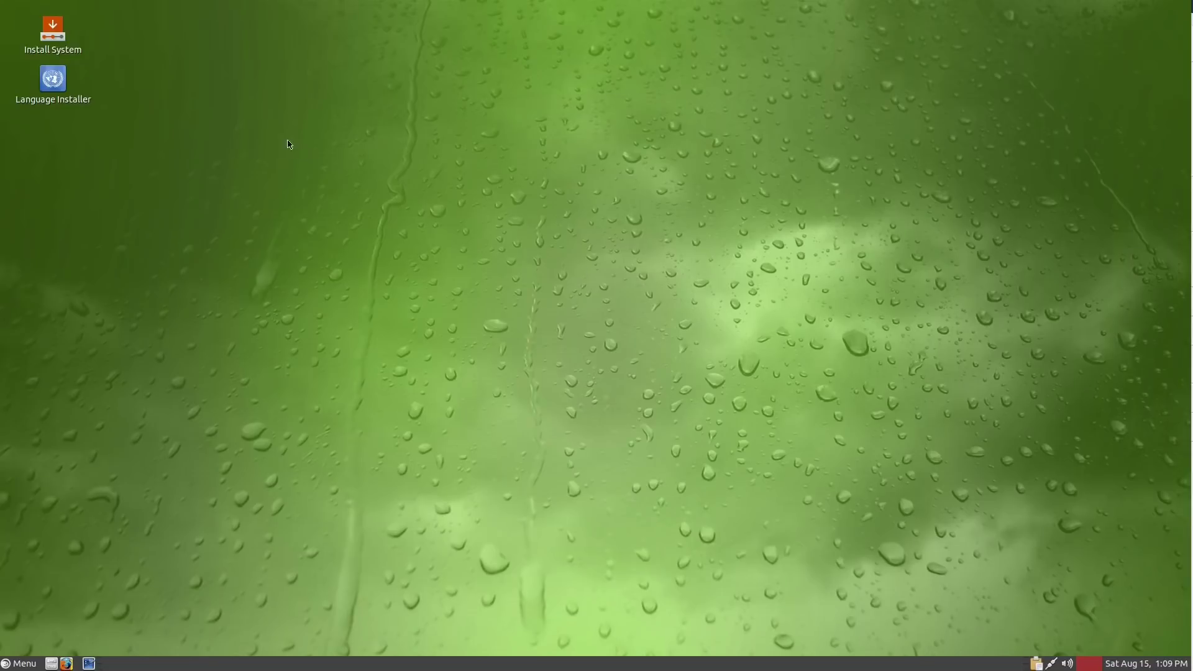
# Launch the system installer, choose British English (United Kingdom) as its language, and proceed to the location page.
pyautogui.doubleClick(54, 31)
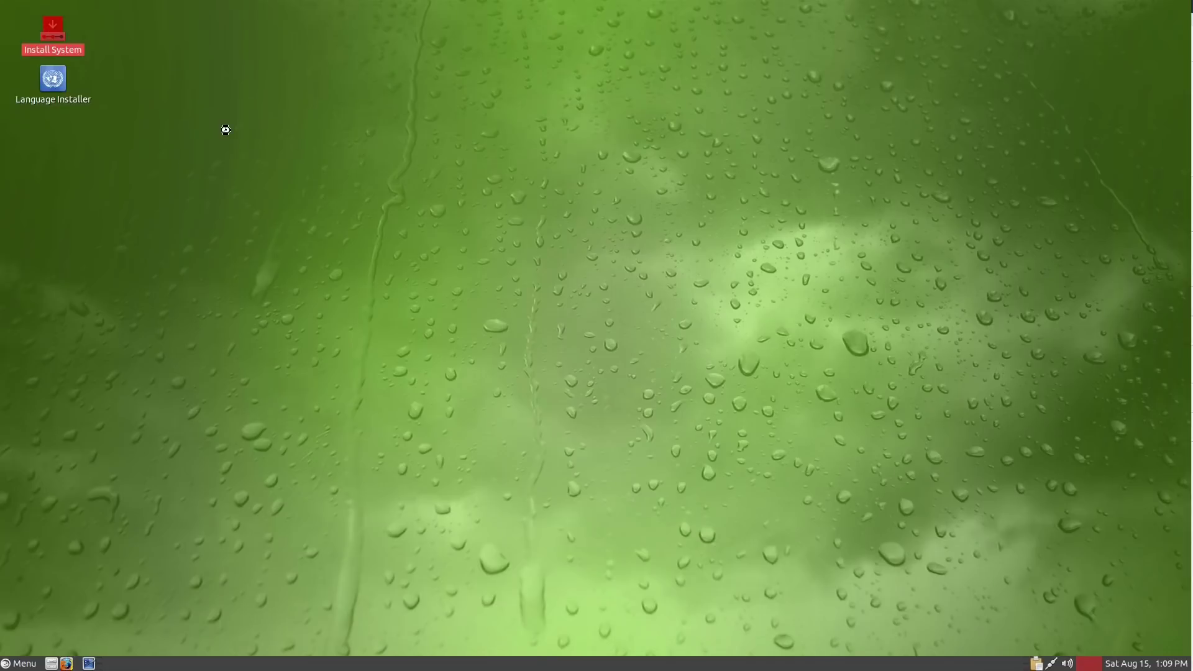
pyautogui.click(459, 422)
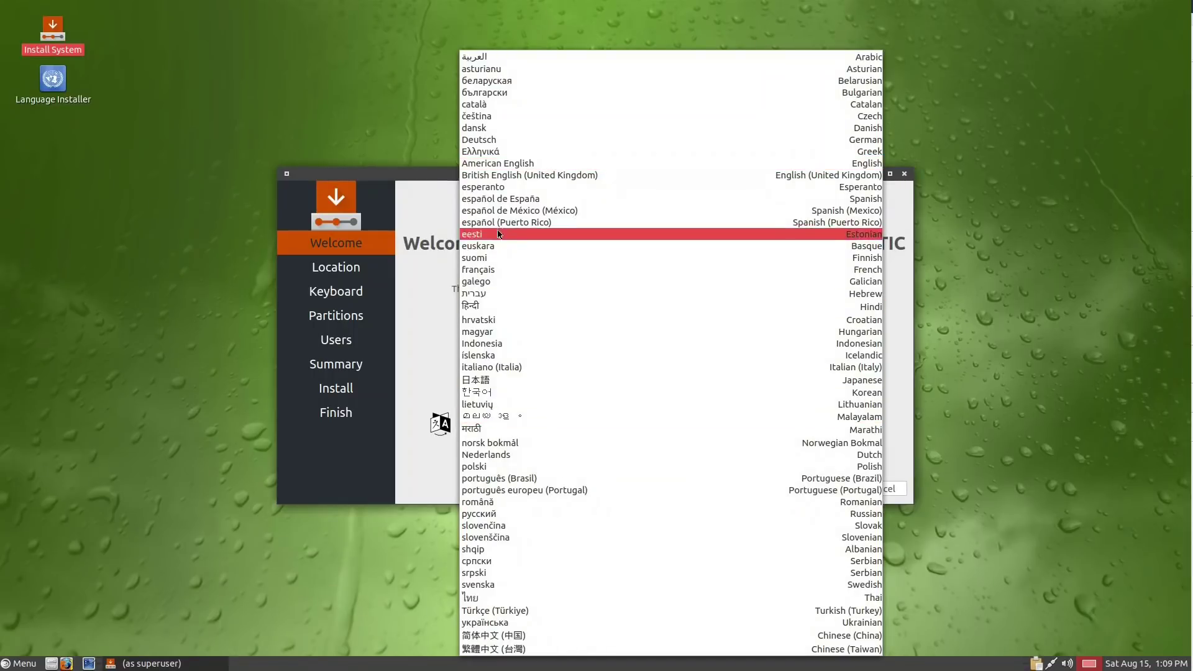
pyautogui.click(528, 174)
pyautogui.click(813, 488)
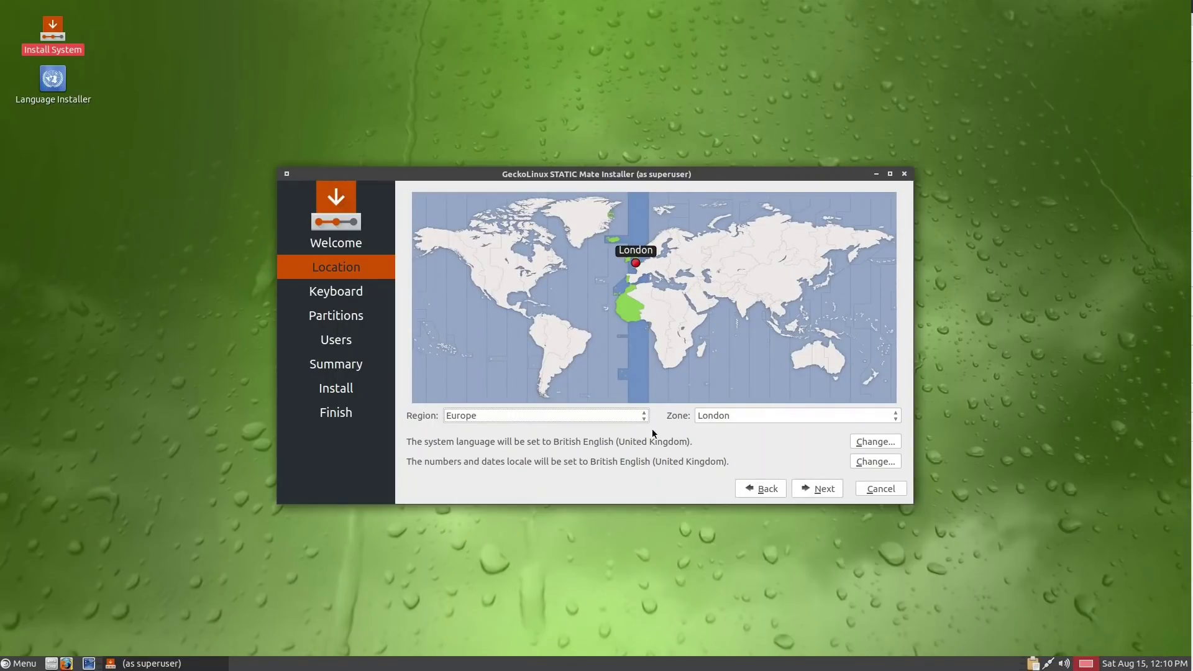
# Accept the Europe/London location and the default English (UK) keyboard, and choose to erase the whole disk with no swap.
pyautogui.click(818, 490)
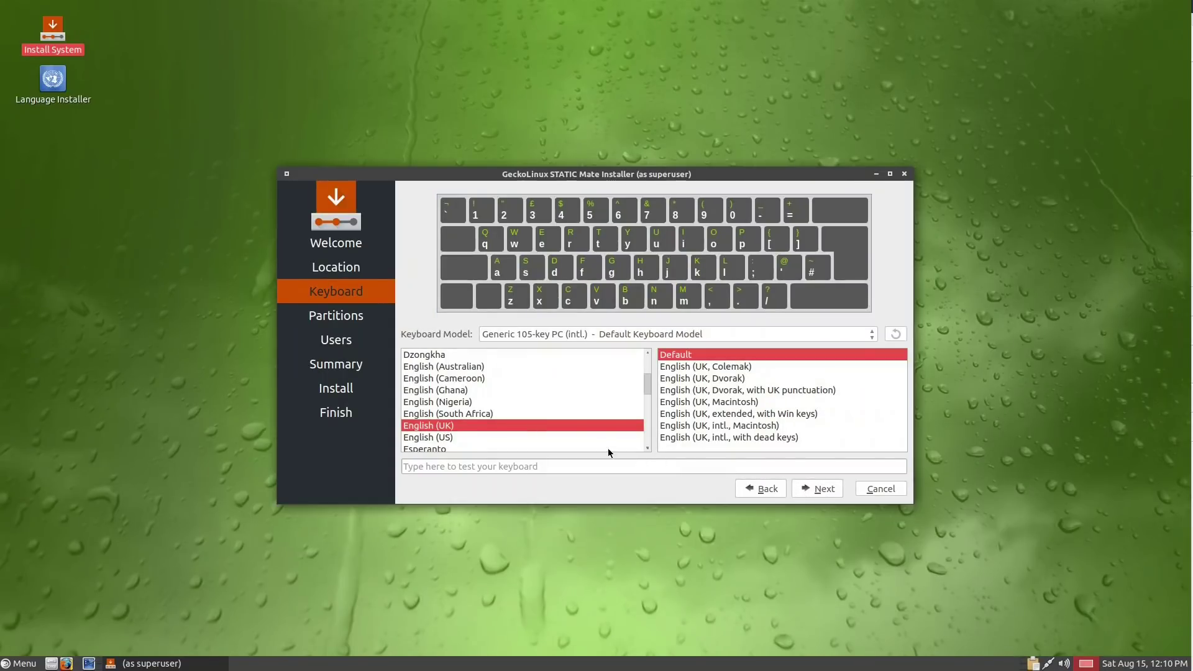
pyautogui.click(828, 490)
pyautogui.click(410, 231)
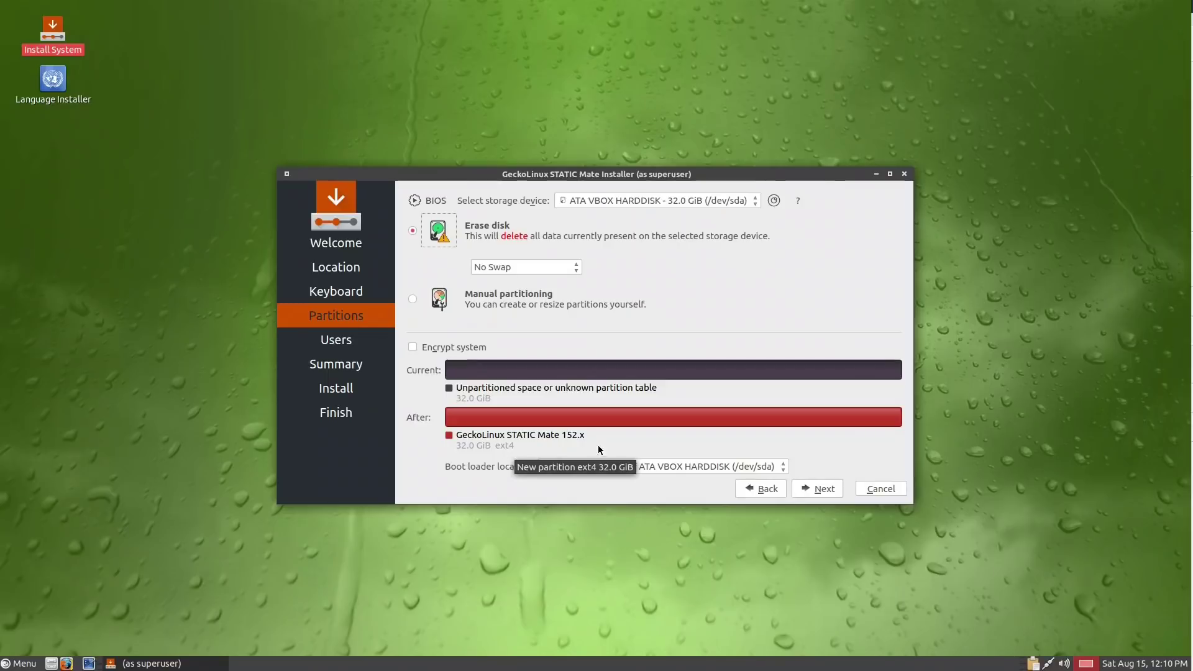
pyautogui.click(816, 489)
# Set up the user account otb, enter and repeat the account password, and proceed to the installation summary.
pyautogui.write('otb')
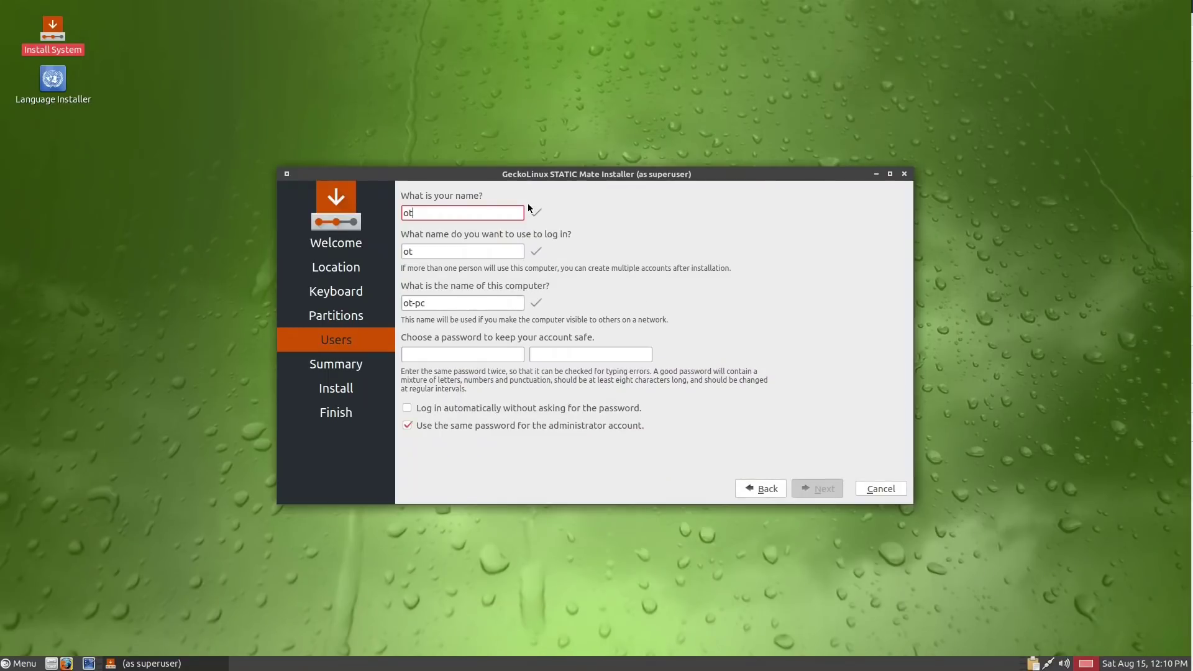
pyautogui.press('Tab')
pyautogui.press('Tab')
pyautogui.press('Tab')
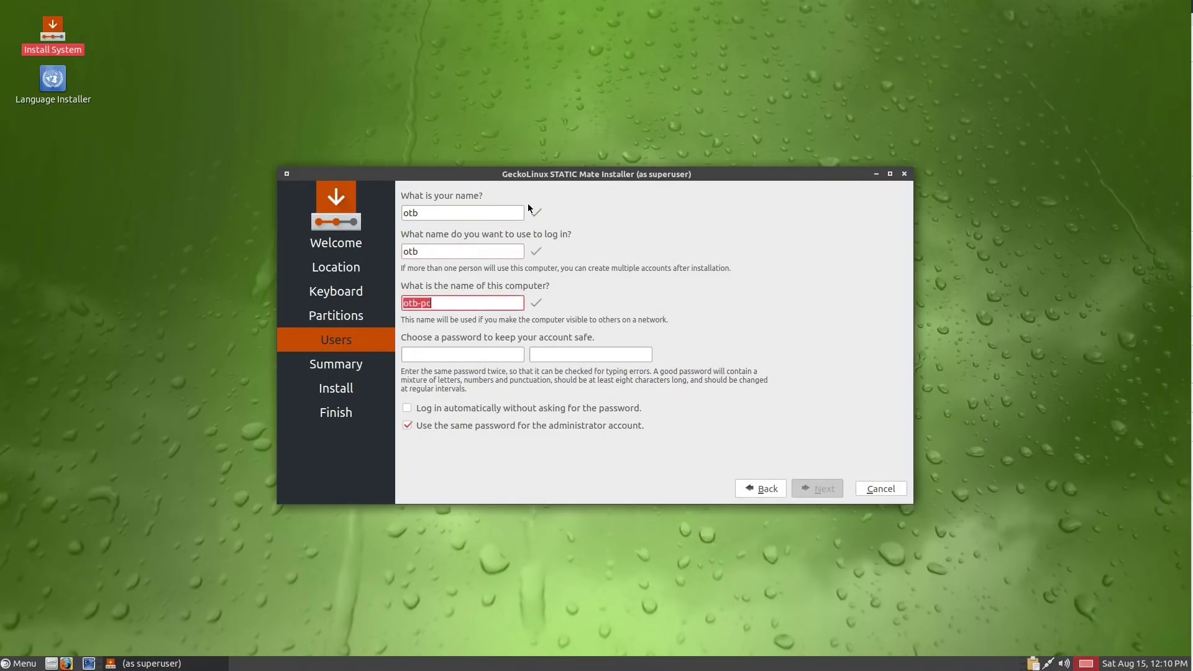
pyautogui.write('•••••••')
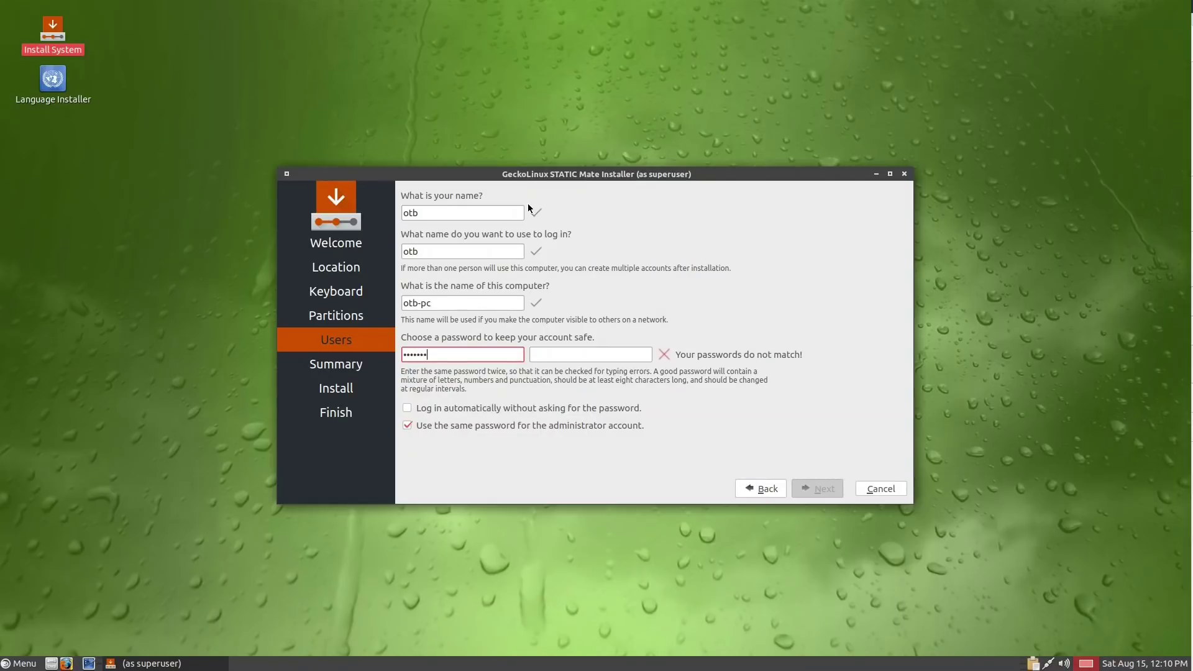
pyautogui.press('Tab')
pyautogui.write('•••••••')
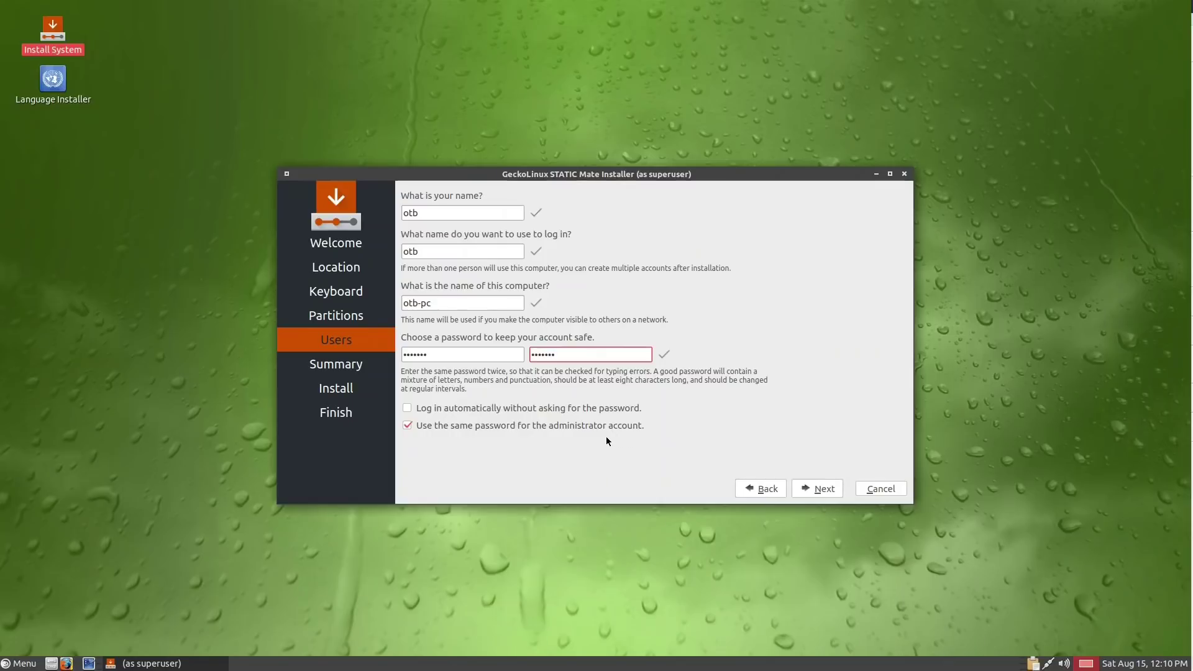
pyautogui.click(821, 490)
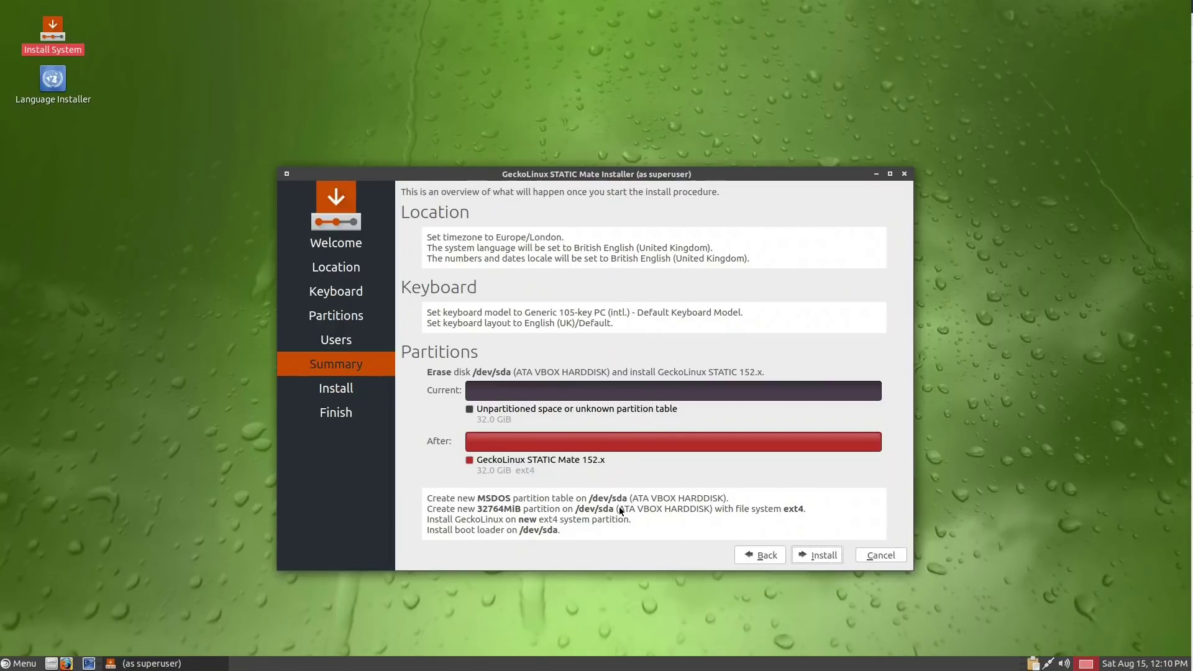
# Start the installation, confirming the disk changes, and log in to the installed system with the account password.
pyautogui.click(818, 556)
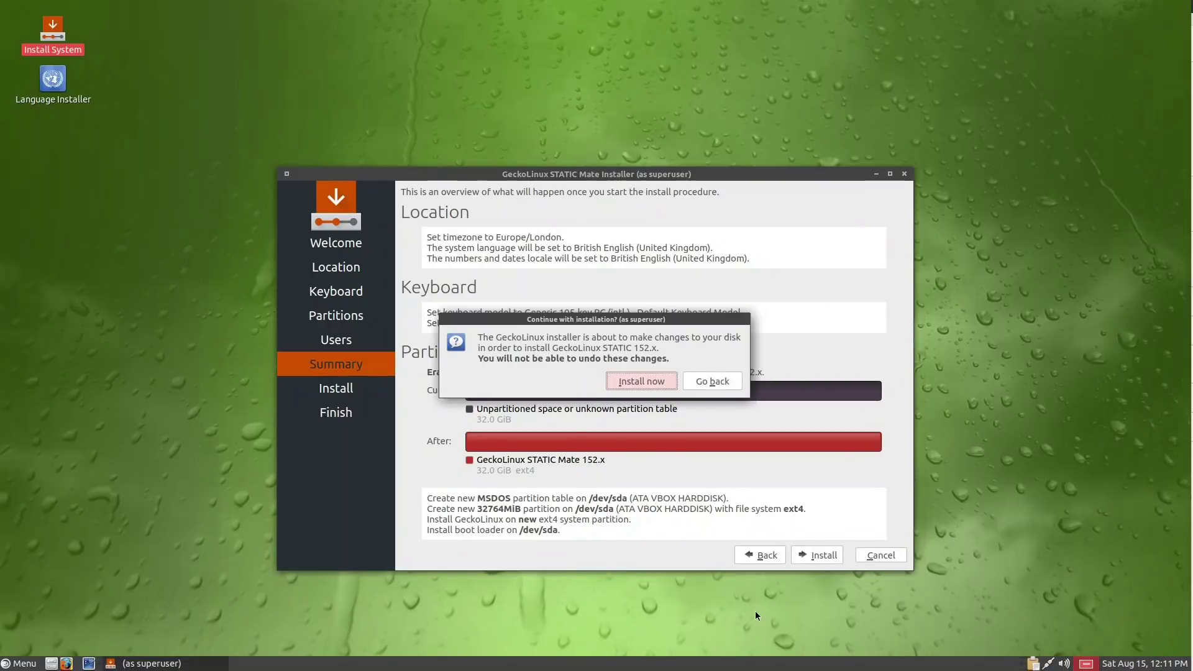
pyautogui.click(635, 379)
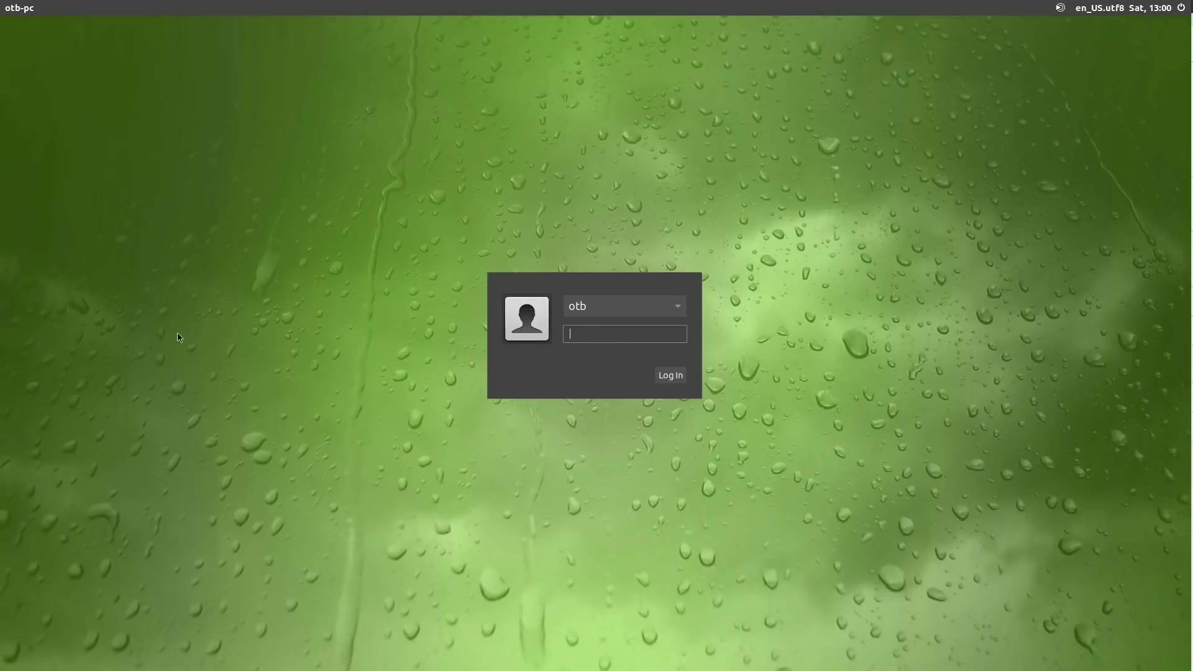
pyautogui.write('*****')
pyautogui.press('Return')
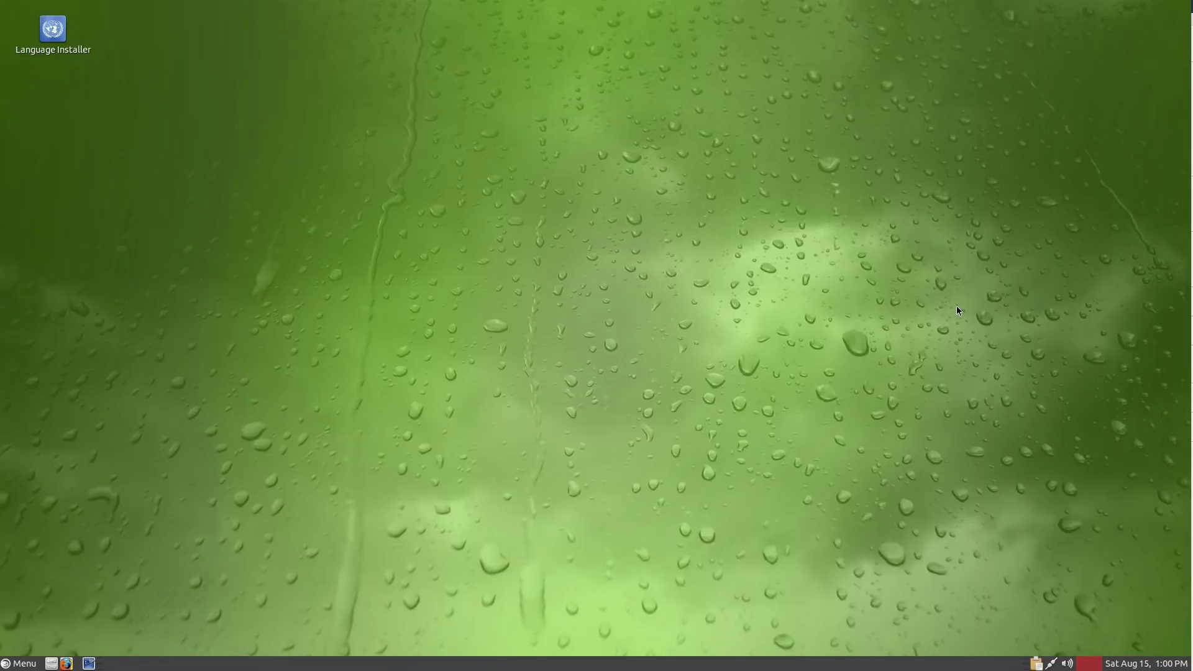
# Run htop in a terminal to check the installed system's memory and processor use, and close the terminal.
pyautogui.hotkey('ctrl', 'alt', 't')
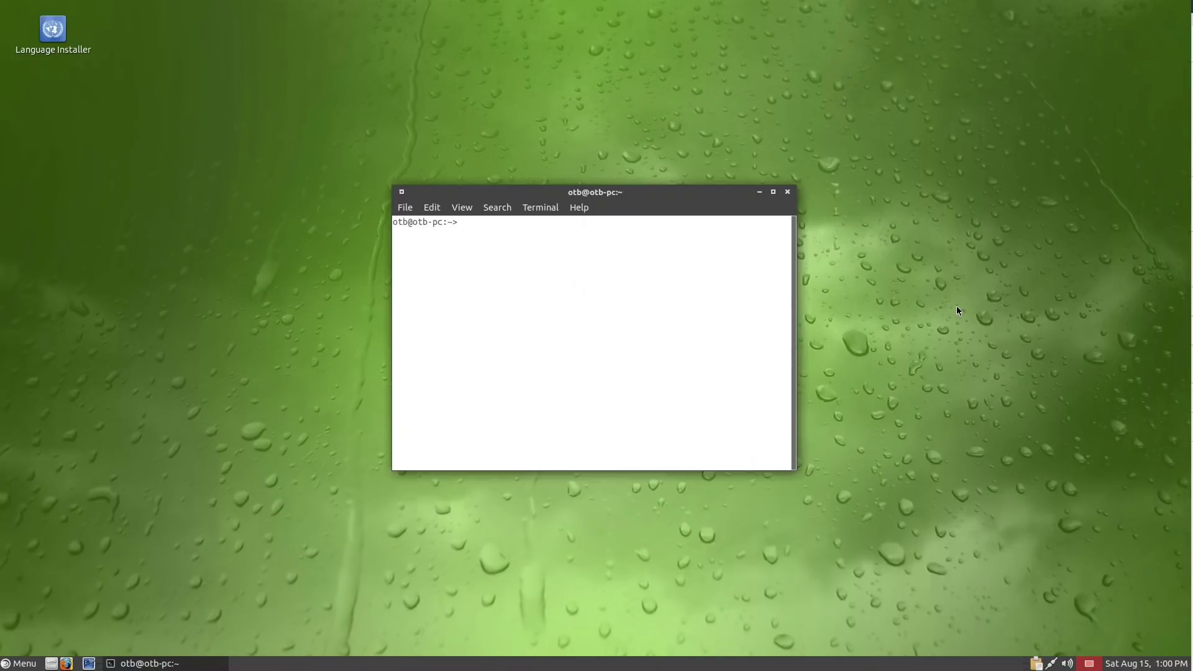
pyautogui.write('htop')
pyautogui.press('Return')
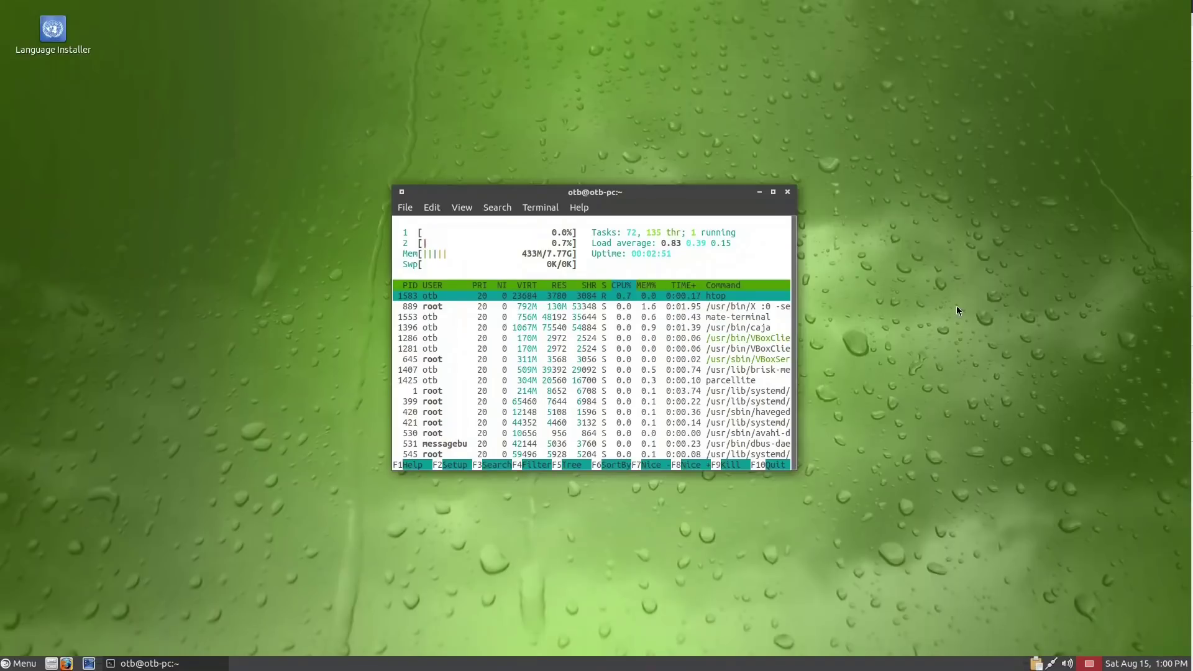
pyautogui.click(787, 192)
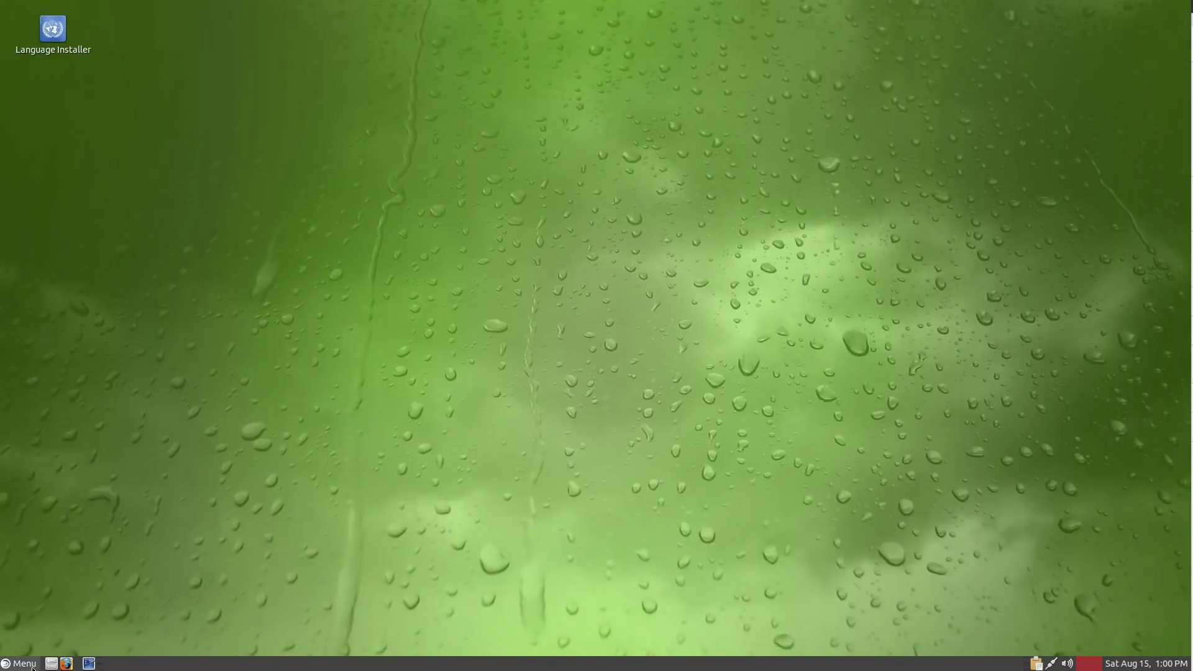
# Examine the preinstalled programs in the main menu's categories, from Accessories and Administration through Sound & Video to System Tools.
pyautogui.click(25, 664)
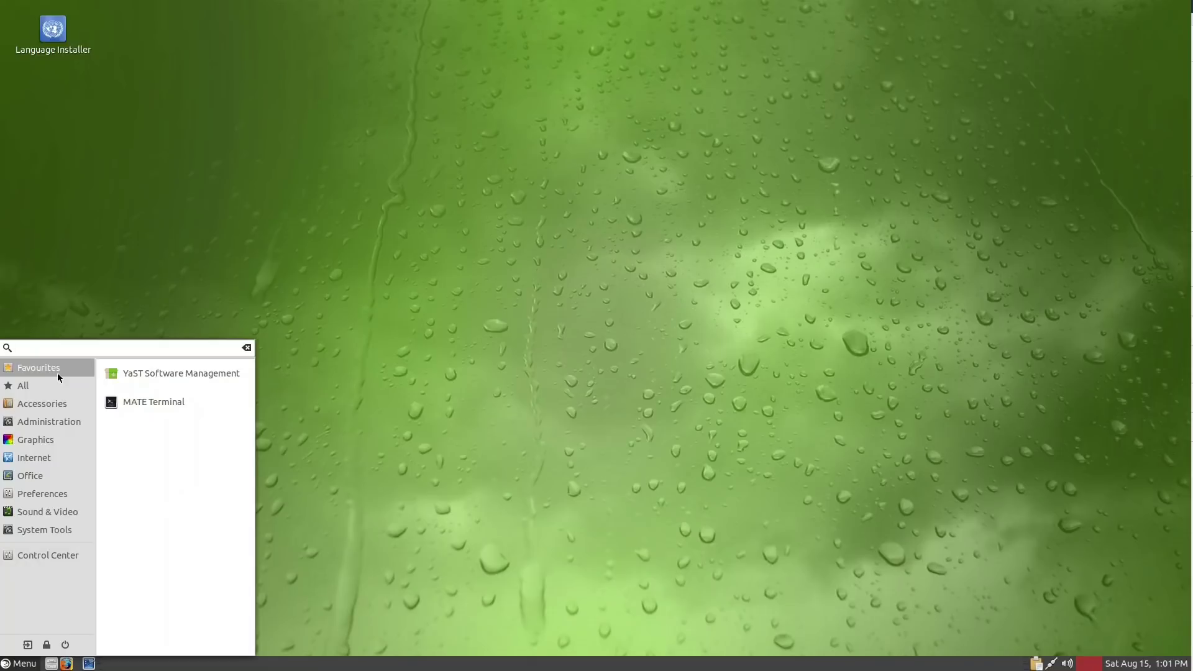
pyautogui.click(42, 403)
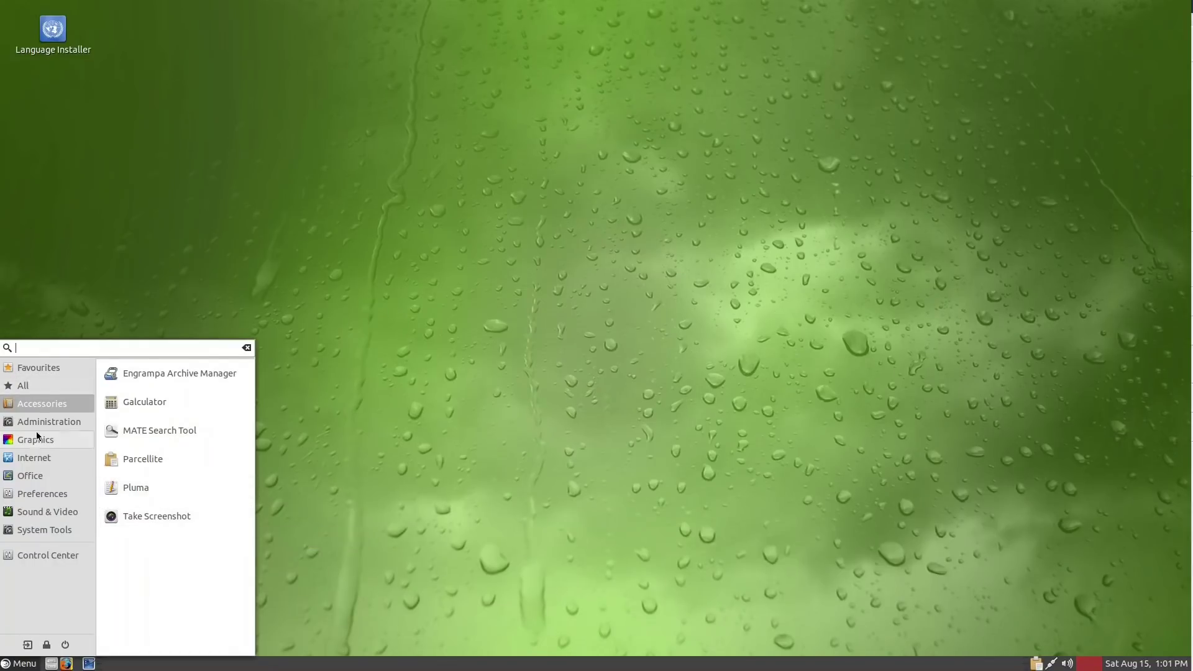
pyautogui.moveTo(49, 421)
pyautogui.moveTo(252, 398)
pyautogui.mouseDown()
pyautogui.moveTo(255, 601)
pyautogui.moveTo(242, 392)
pyautogui.mouseUp()
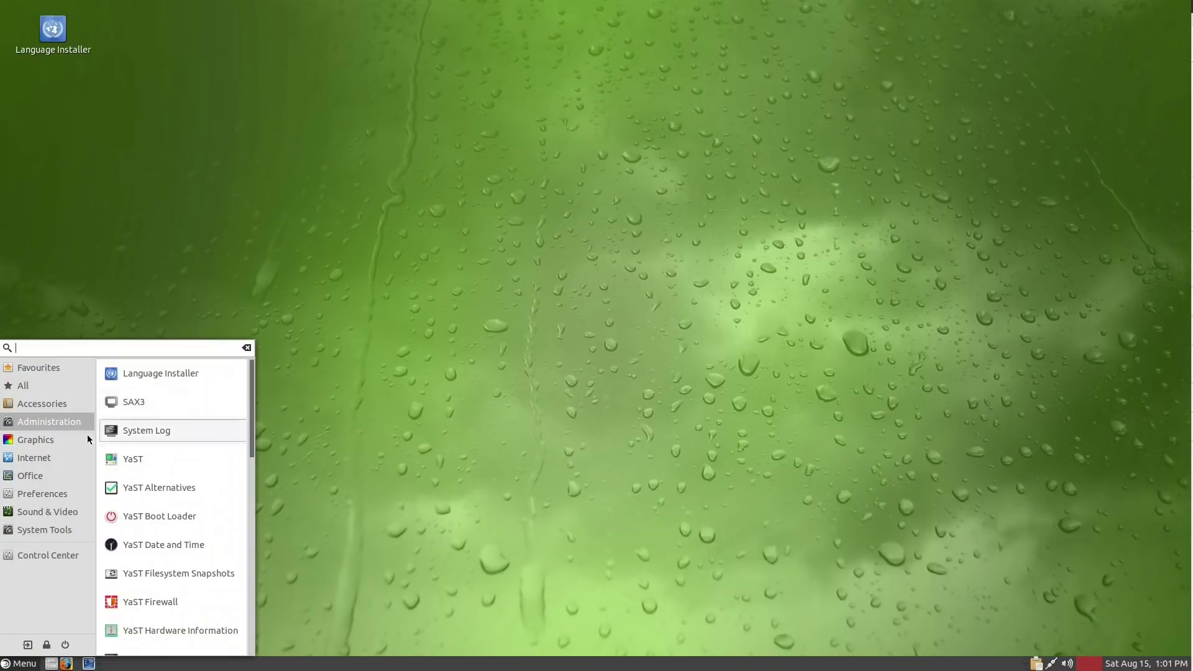
pyautogui.click(35, 440)
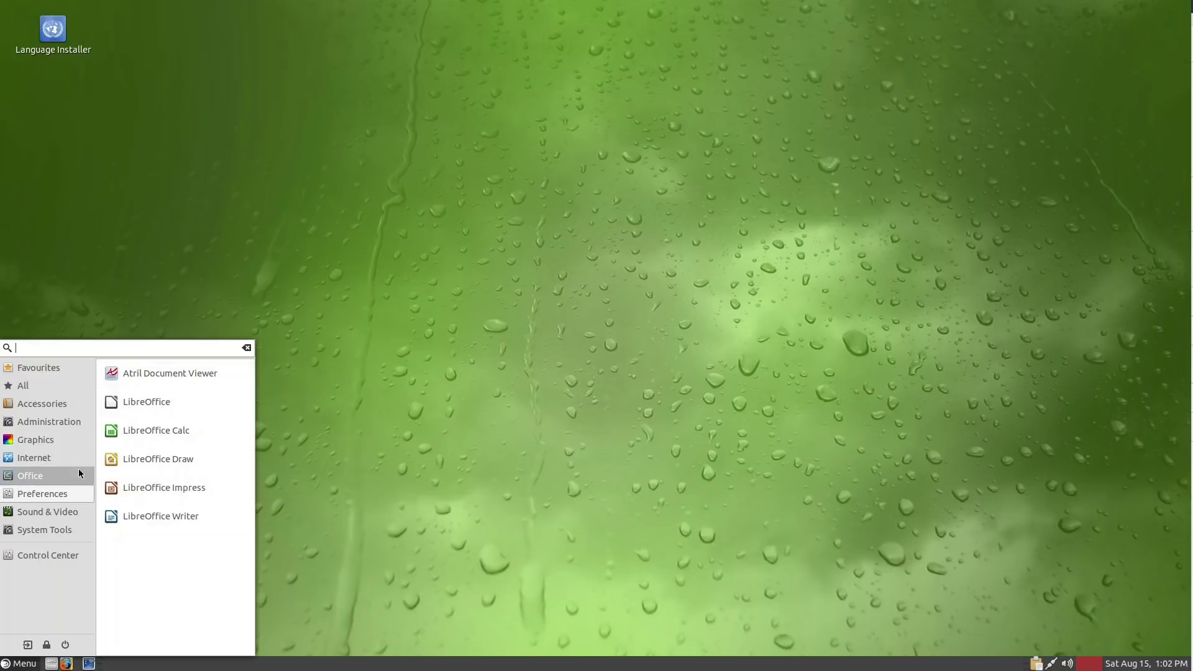
pyautogui.click(35, 514)
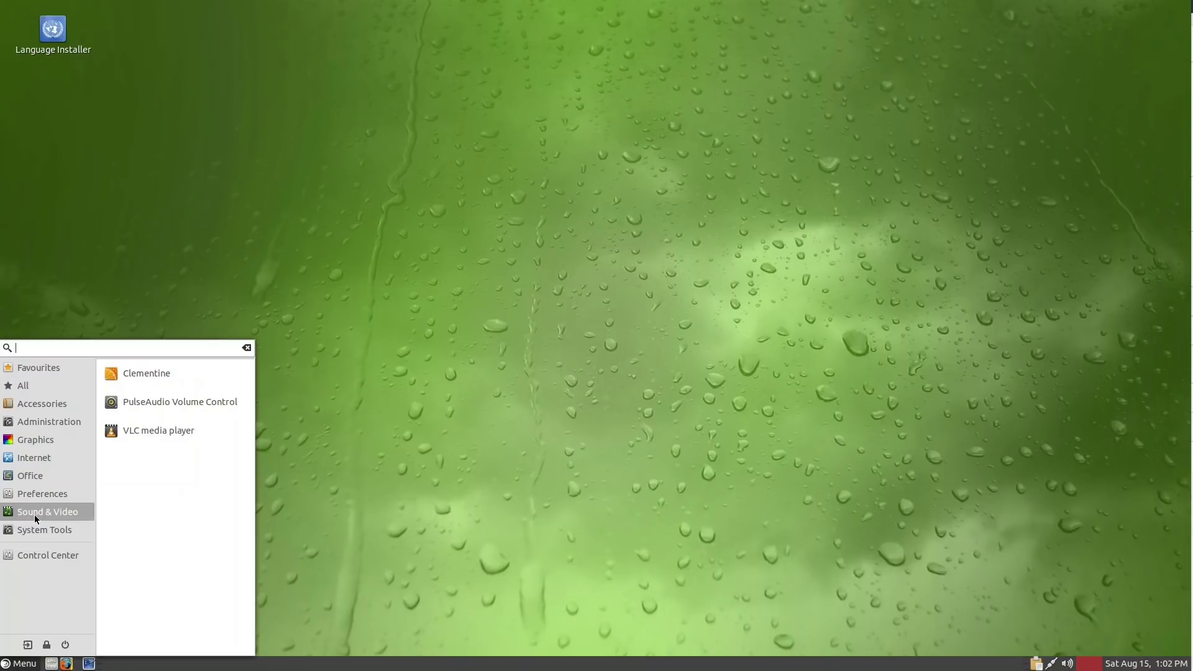
pyautogui.moveTo(38, 493)
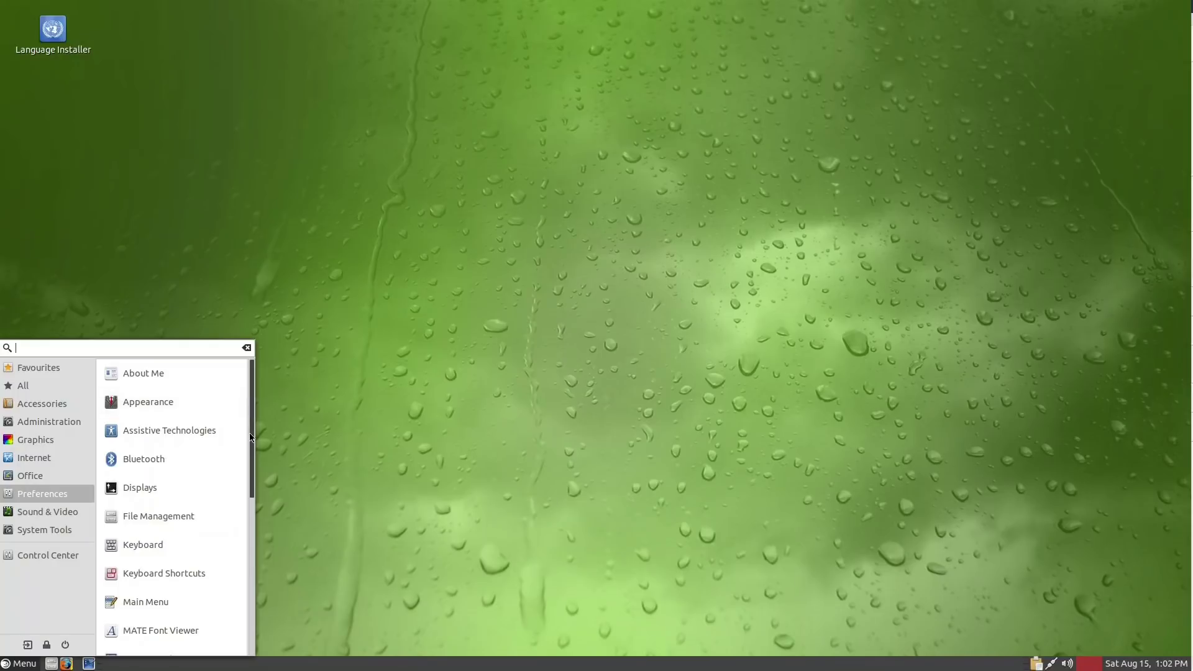
pyautogui.moveTo(43, 529)
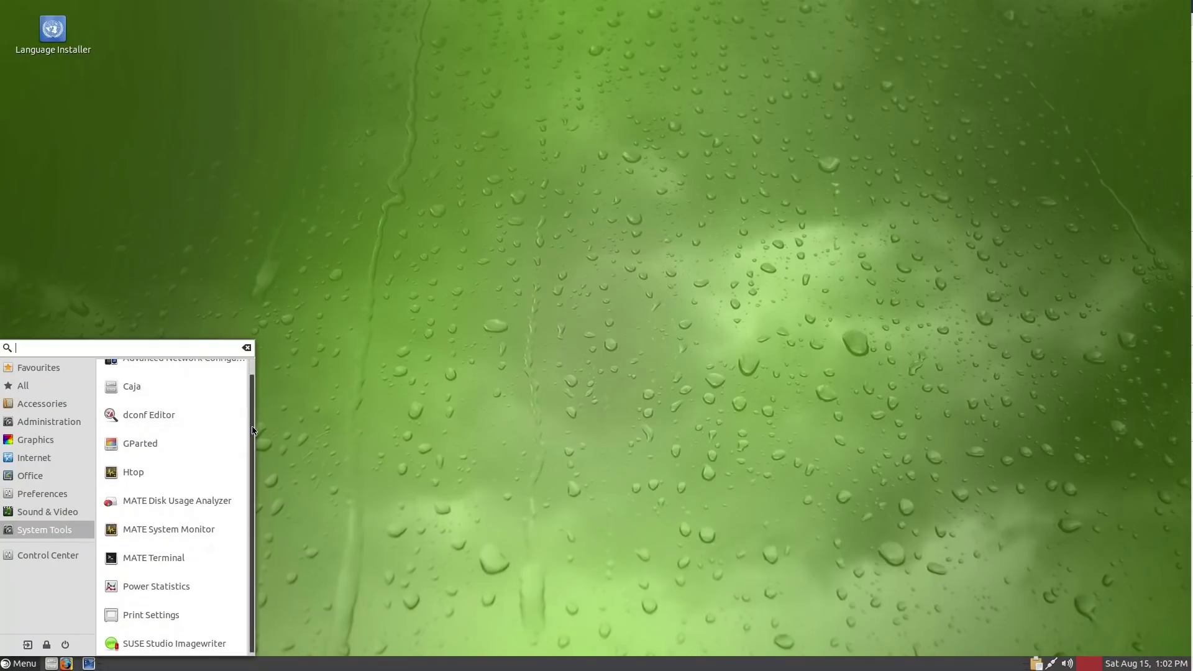
pyautogui.scroll(1, 187, 416)
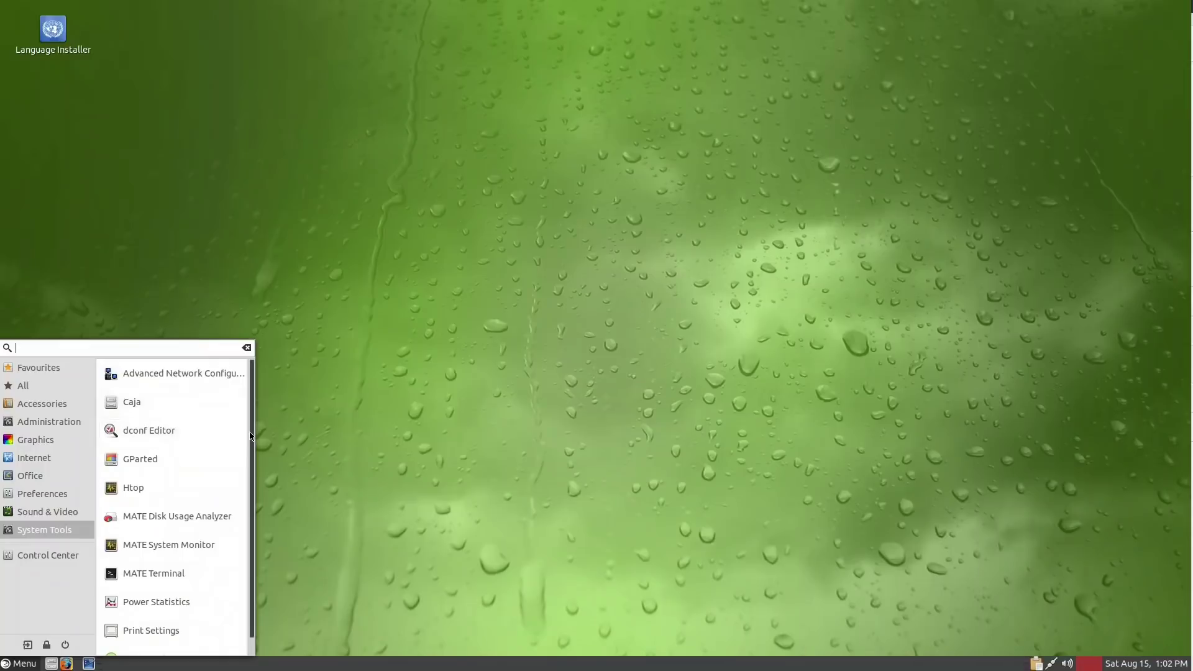
pyautogui.moveTo(252, 446); pyautogui.dragTo(256, 447)
# Open MATE System Monitor to check the processor, memory and network resources, and close it again.
pyautogui.click(188, 538)
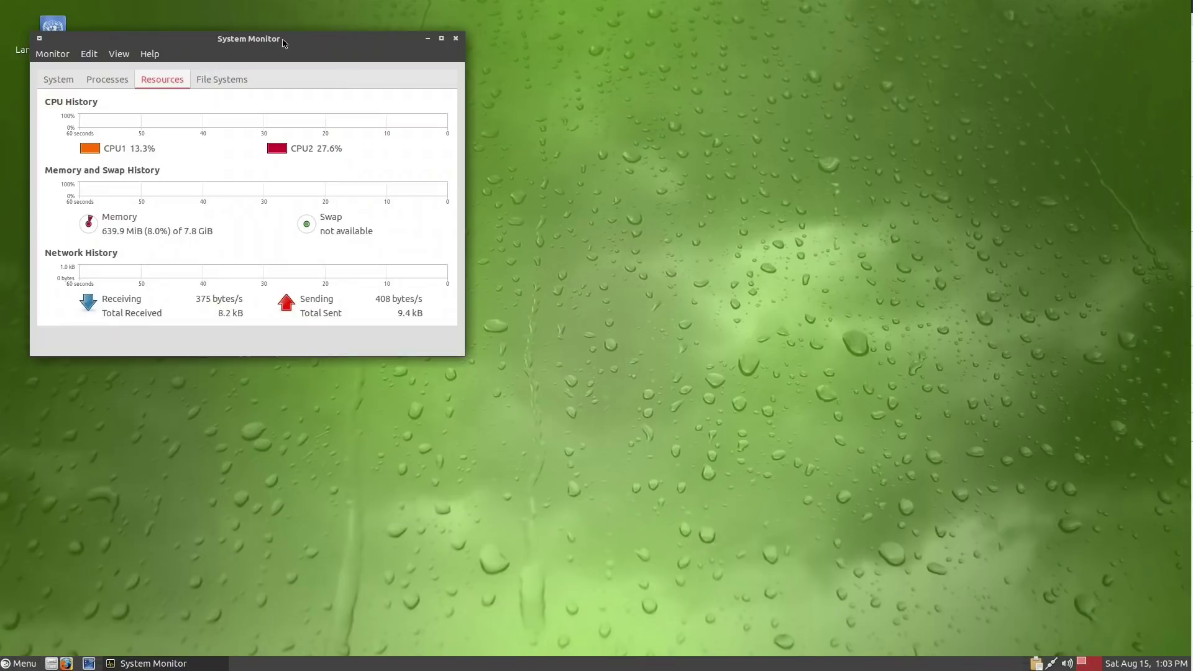
pyautogui.moveTo(298, 42); pyautogui.dragTo(434, 81)
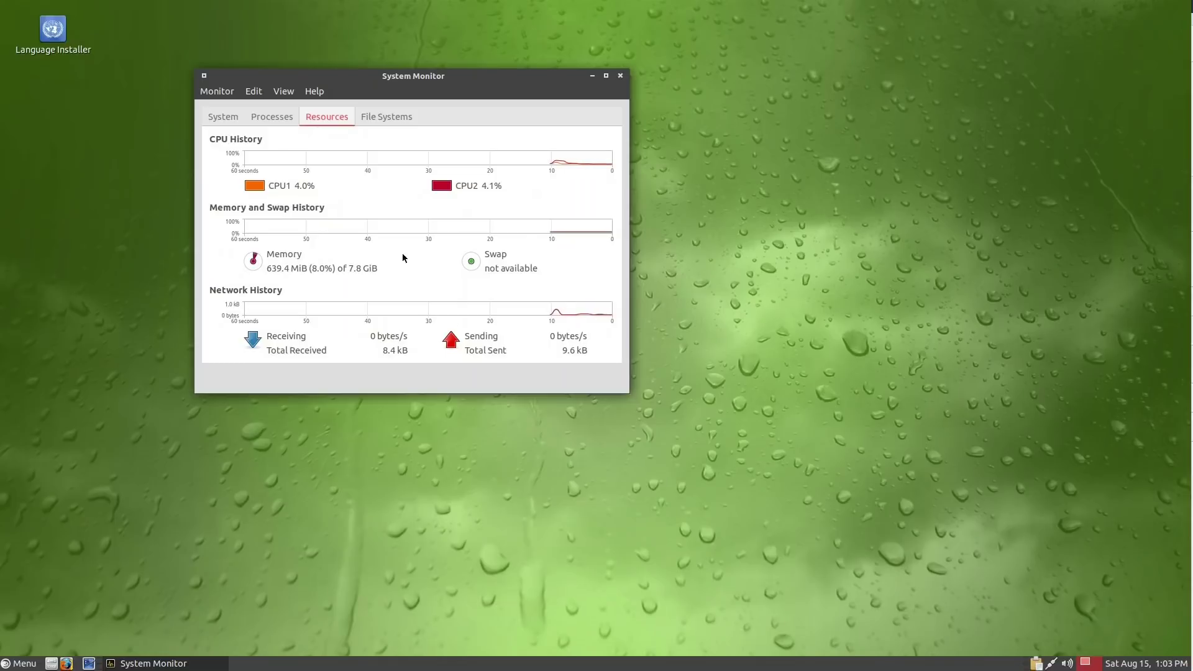
pyautogui.click(620, 75)
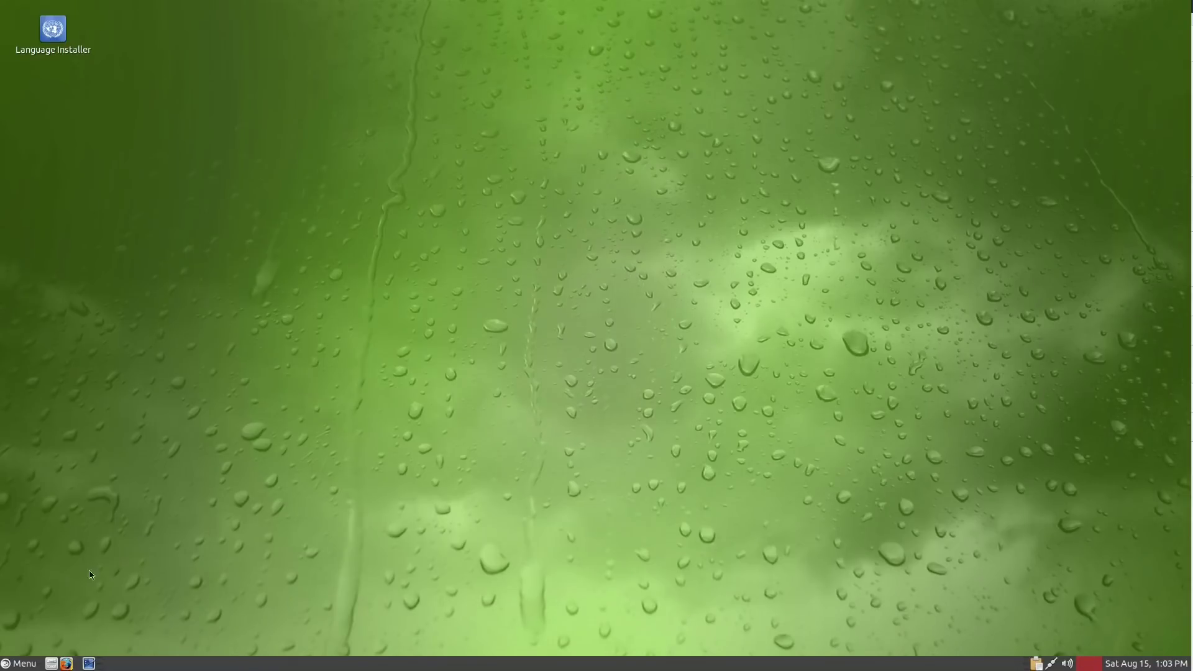
# Open the Appearance preferences from the Control Center and show the available desktop backgrounds.
pyautogui.click(25, 665)
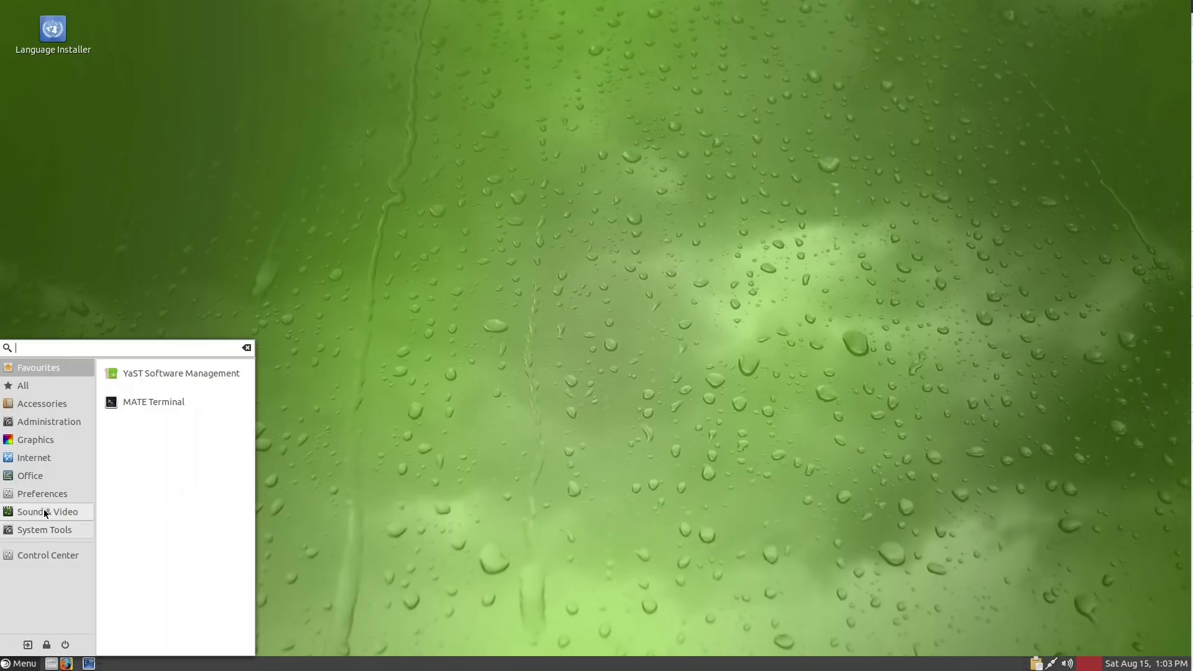
pyautogui.click(48, 555)
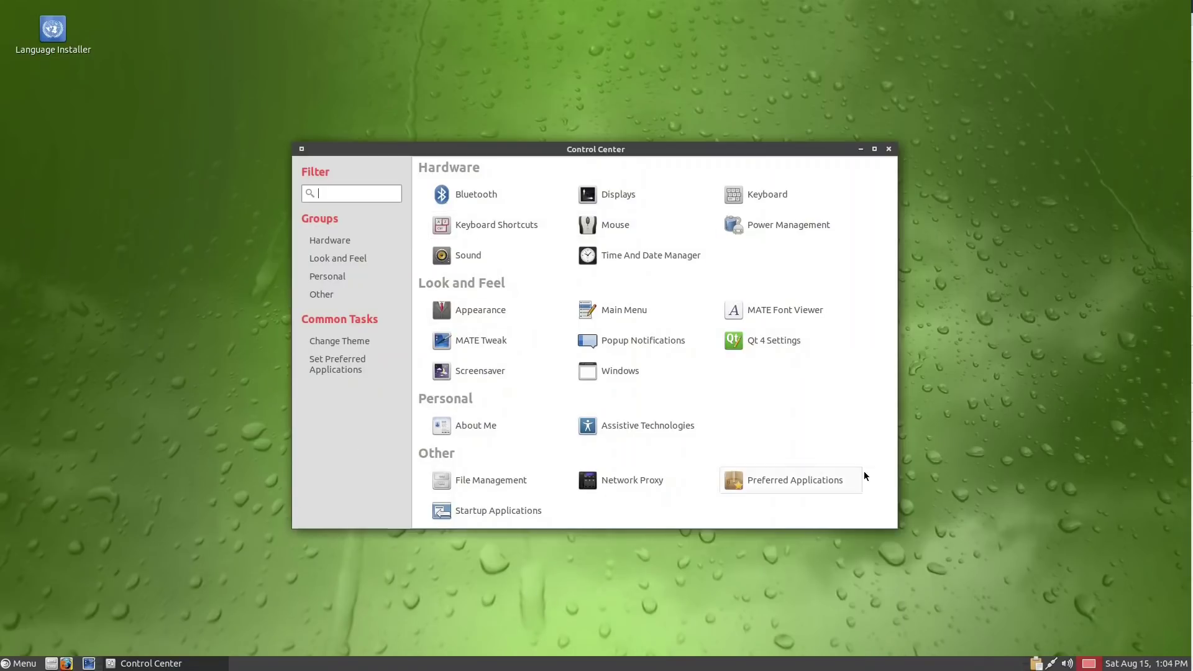
pyautogui.click(443, 314)
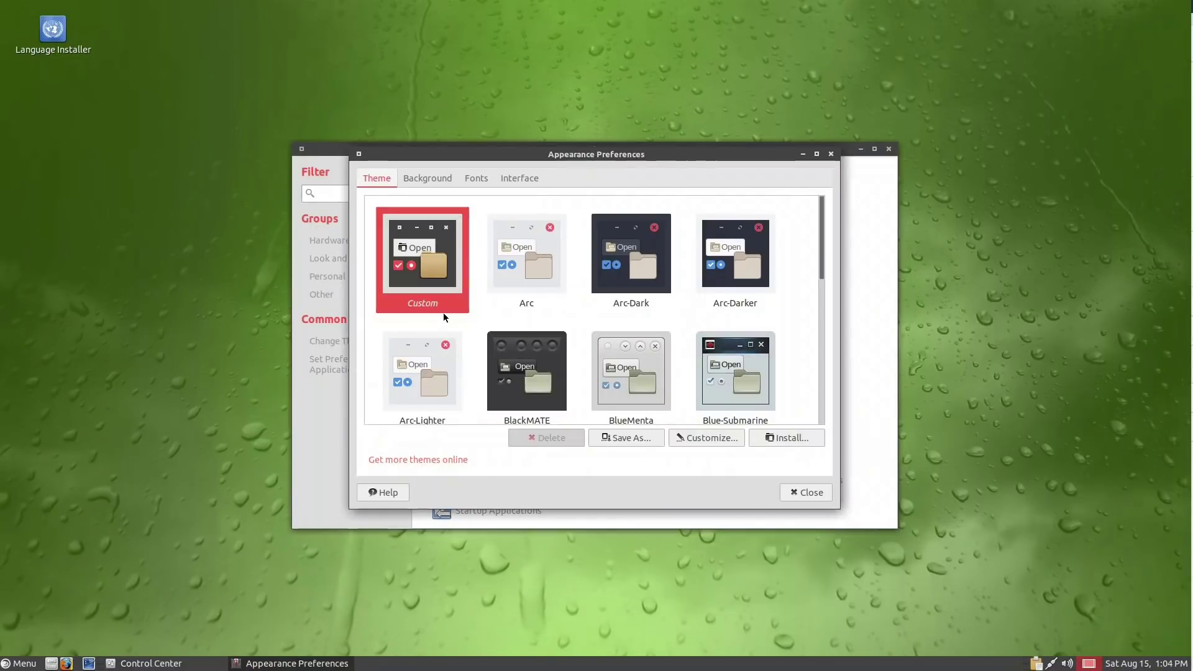
pyautogui.rightClick(179, 147)
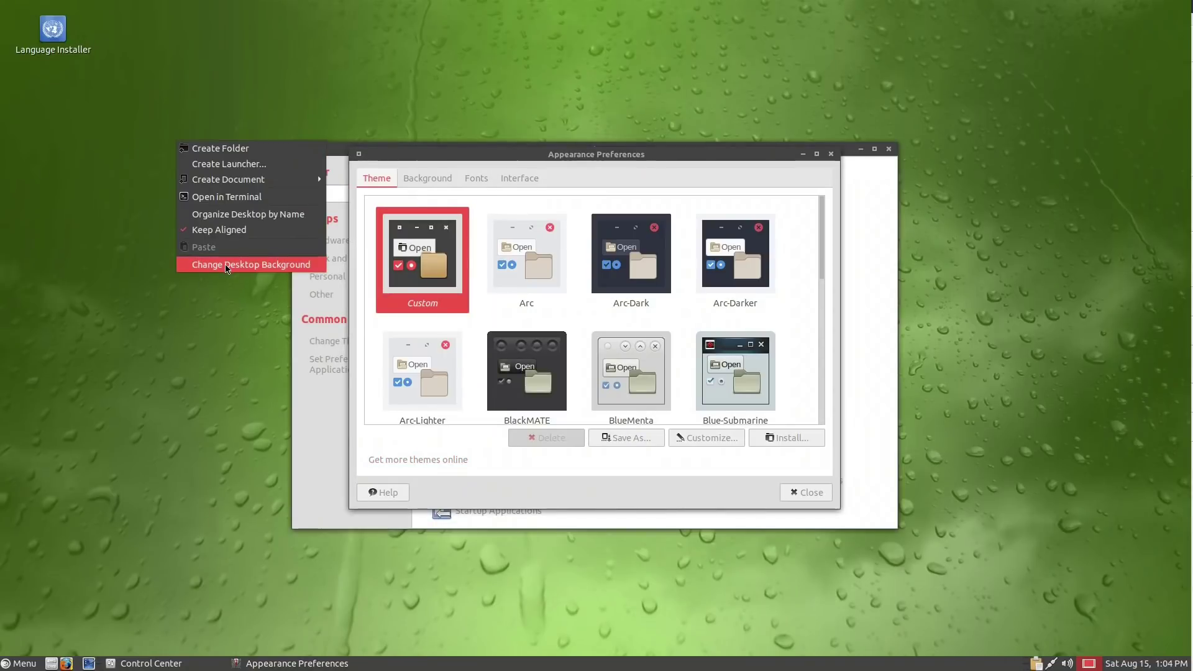
pyautogui.click(434, 177)
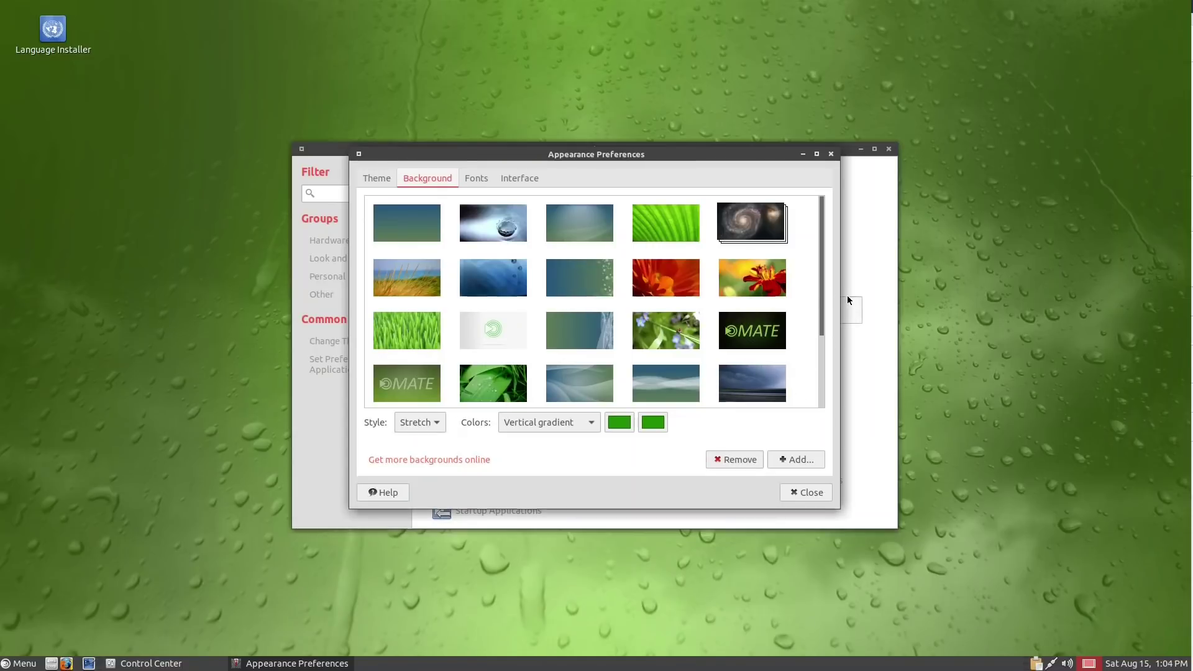
# Look through the supplied wallpapers and set the blue underwater image with bubbles as the desktop background.
pyautogui.scroll(-2, 819, 317)
pyautogui.moveTo(817, 332); pyautogui.dragTo(802, 245)
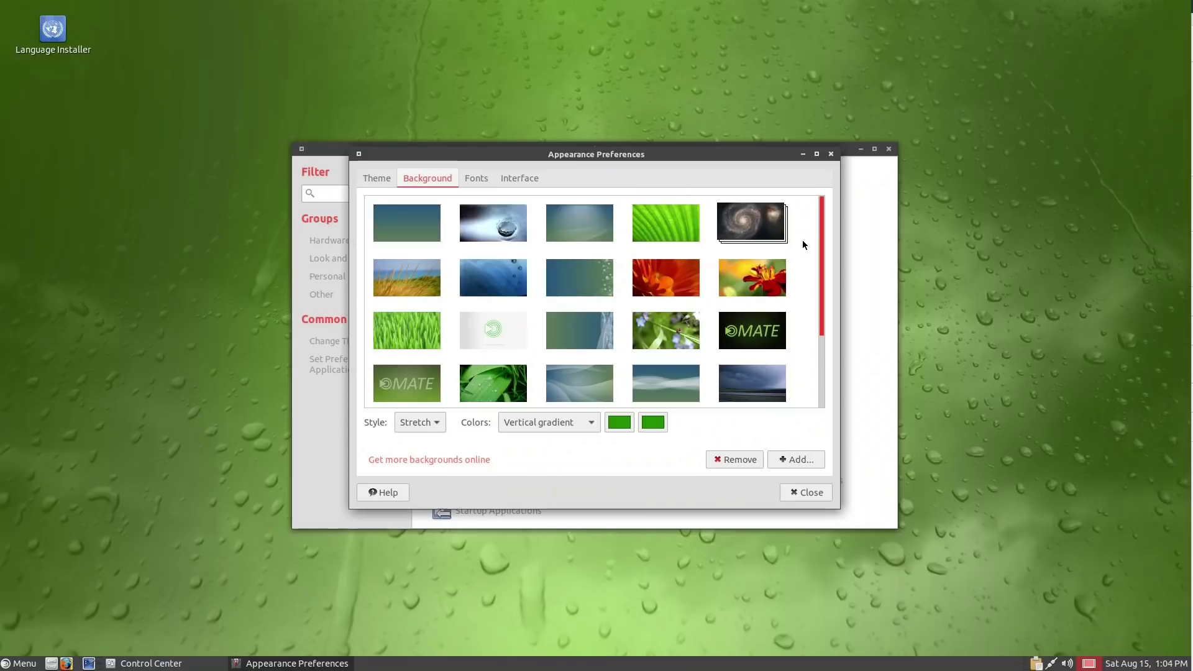
pyautogui.scroll(-3, 803, 305)
pyautogui.scroll(-1, 803, 360)
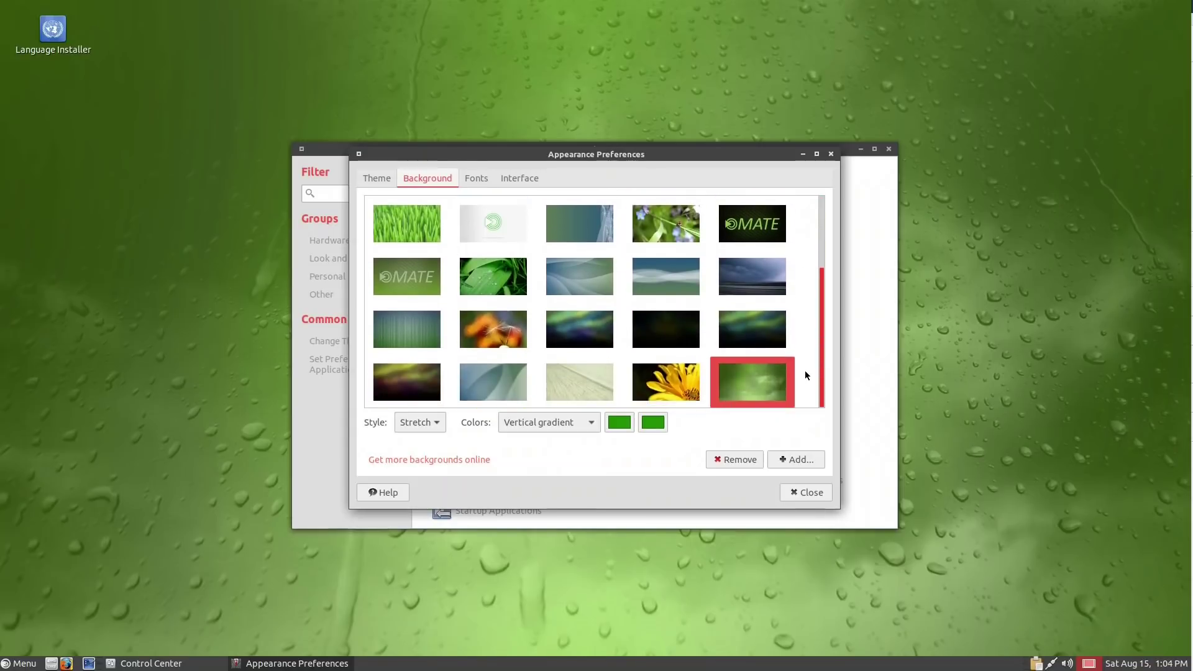
pyautogui.scroll(4, 805, 360)
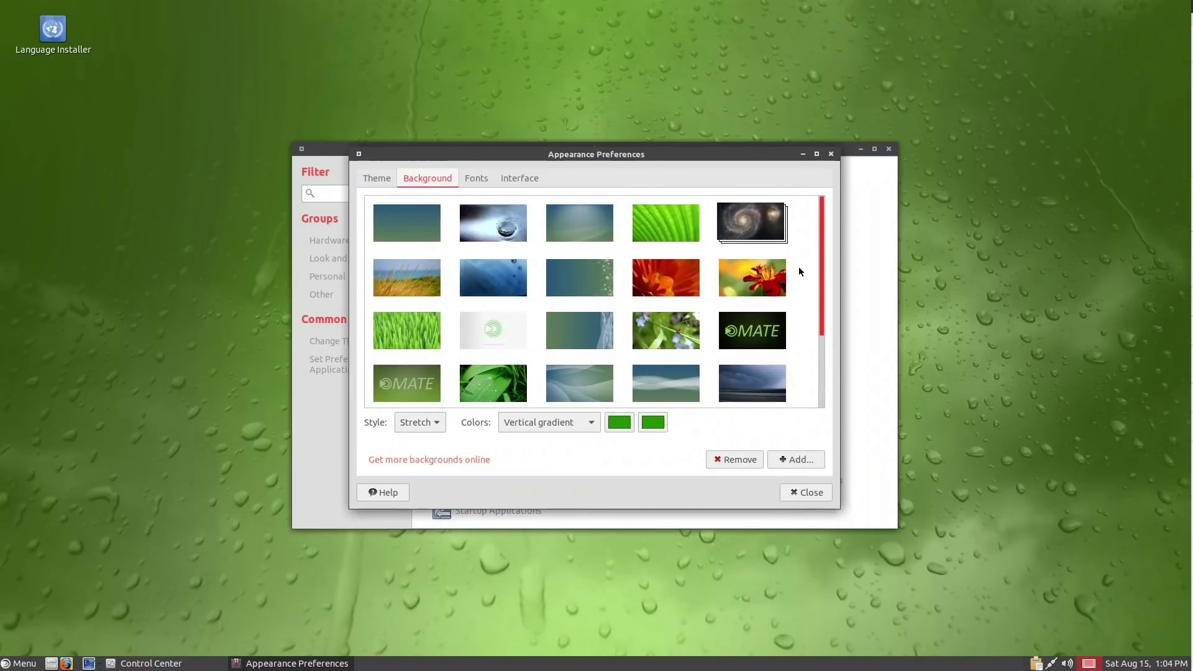
pyautogui.scroll(-2, 798, 286)
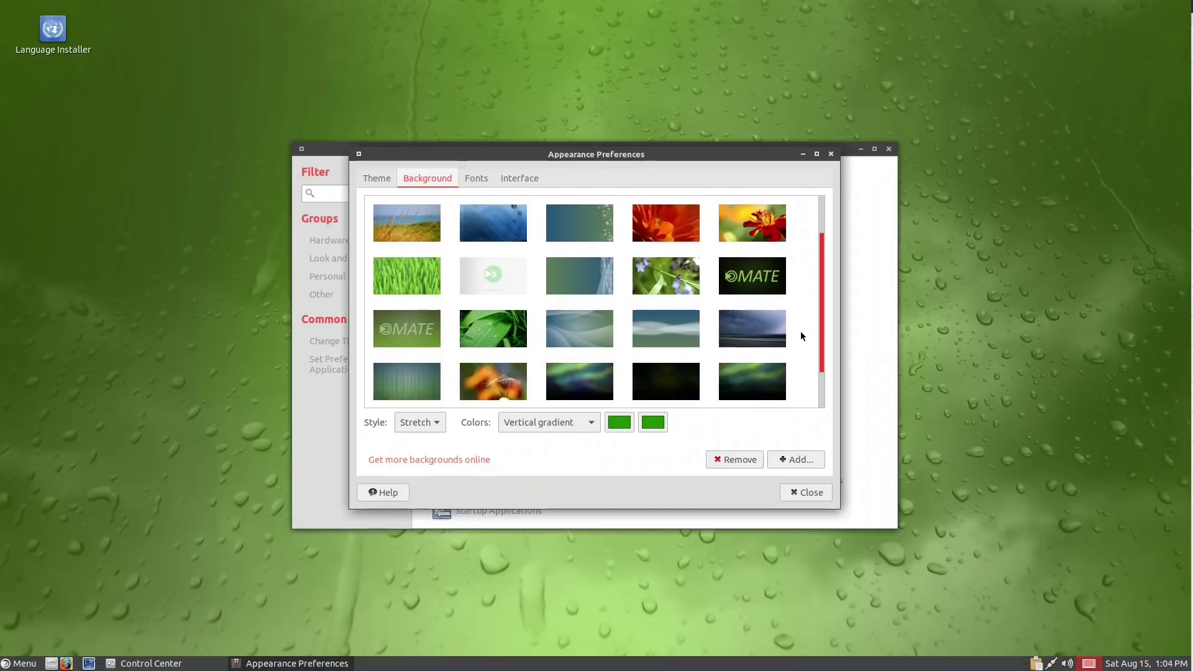
pyautogui.scroll(-2, 799, 348)
pyautogui.scroll(4, 800, 360)
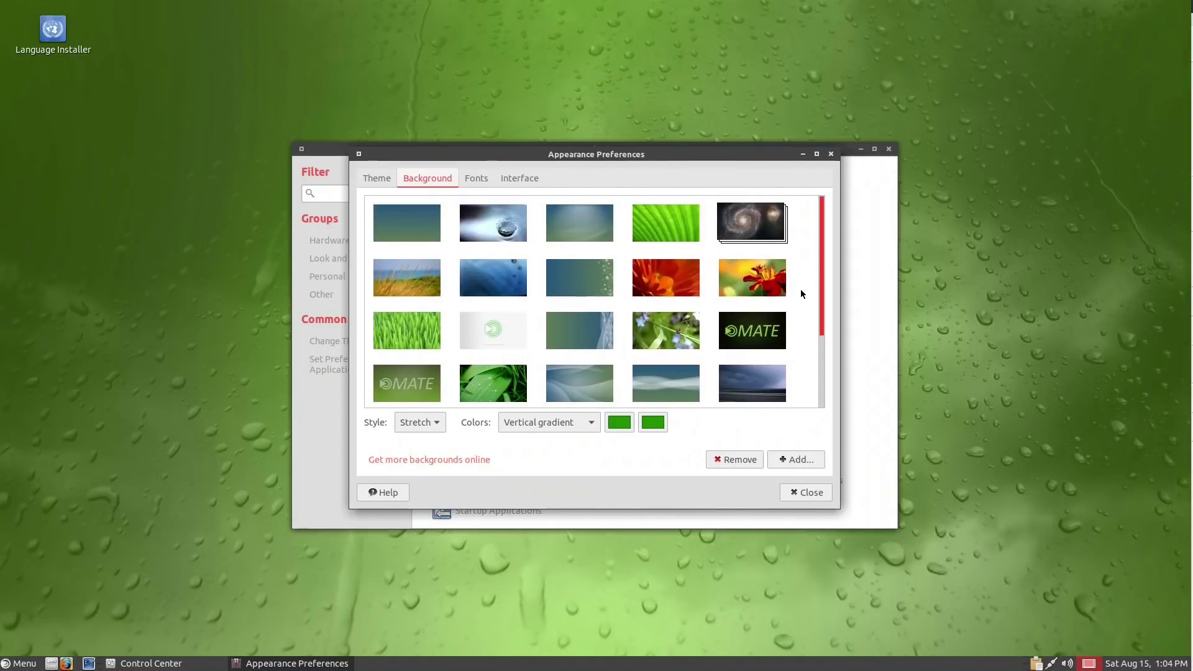
pyautogui.click(476, 286)
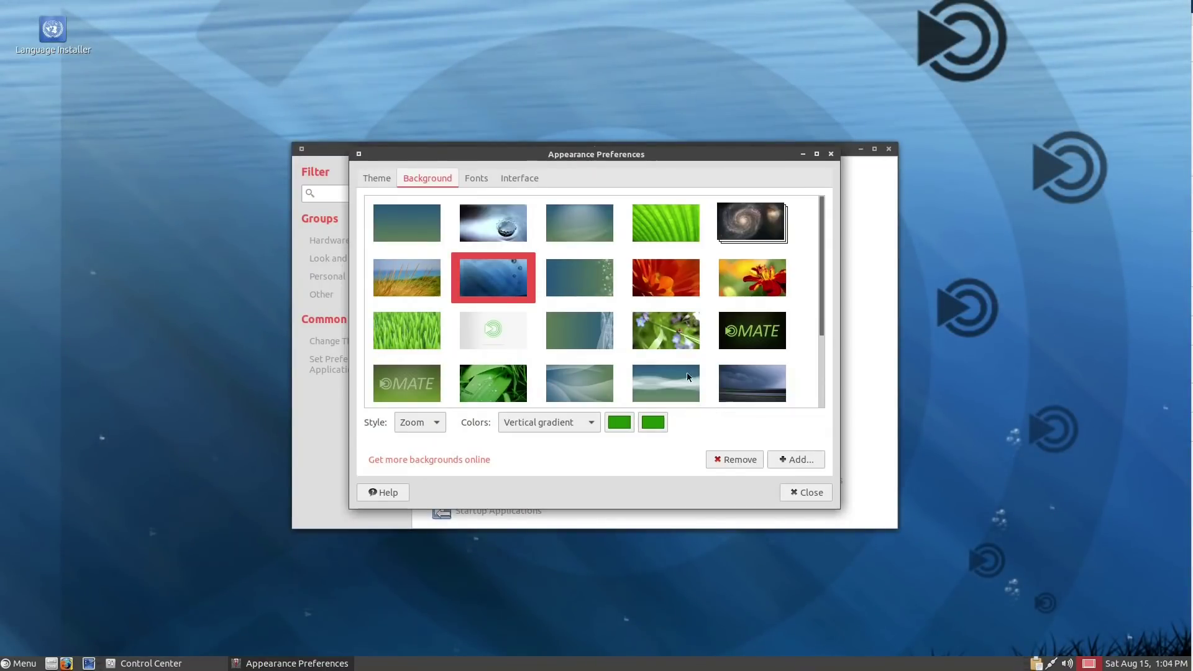
# Set the water-drop splash image as the desktop background, and open the home folder in a window beside the Appearance preferences.
pyautogui.click(476, 218)
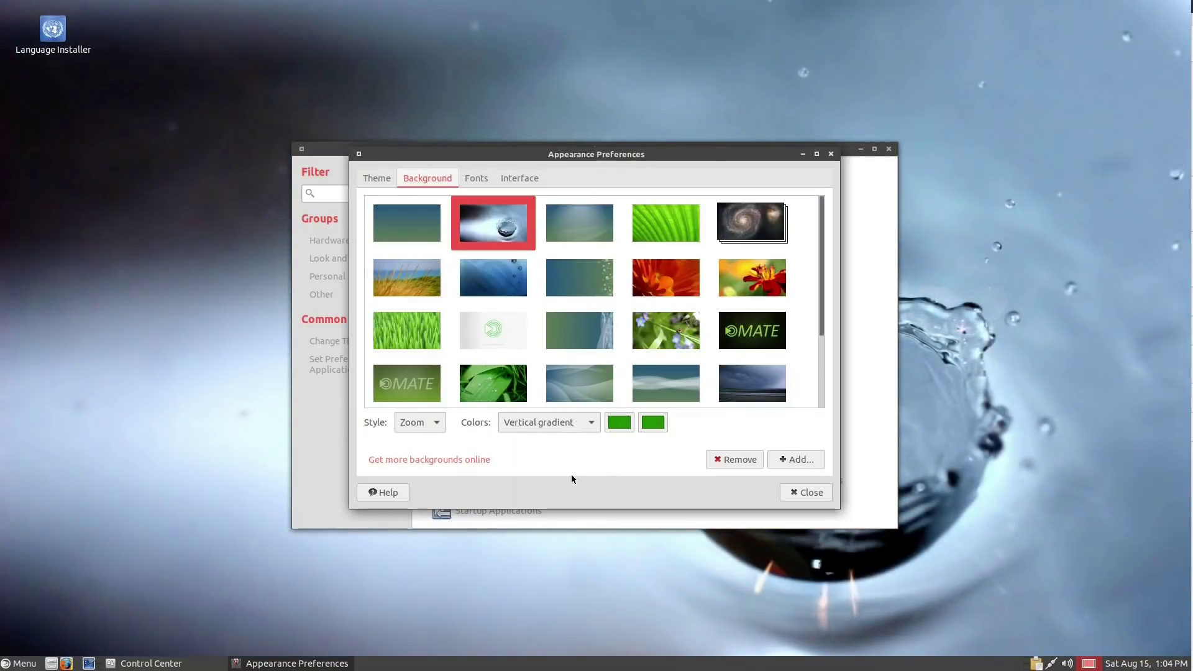
pyautogui.moveTo(101, 666)
pyautogui.click(51, 662)
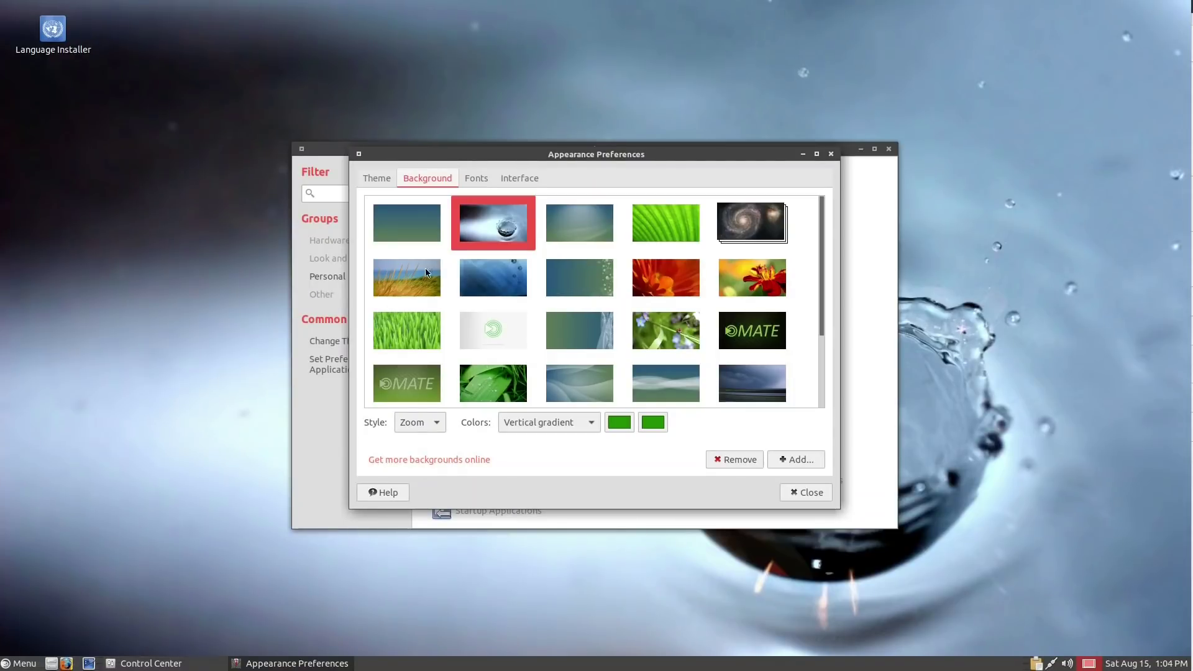
pyautogui.moveTo(644, 160); pyautogui.dragTo(328, 82)
pyautogui.moveTo(624, 152); pyautogui.dragTo(925, 137)
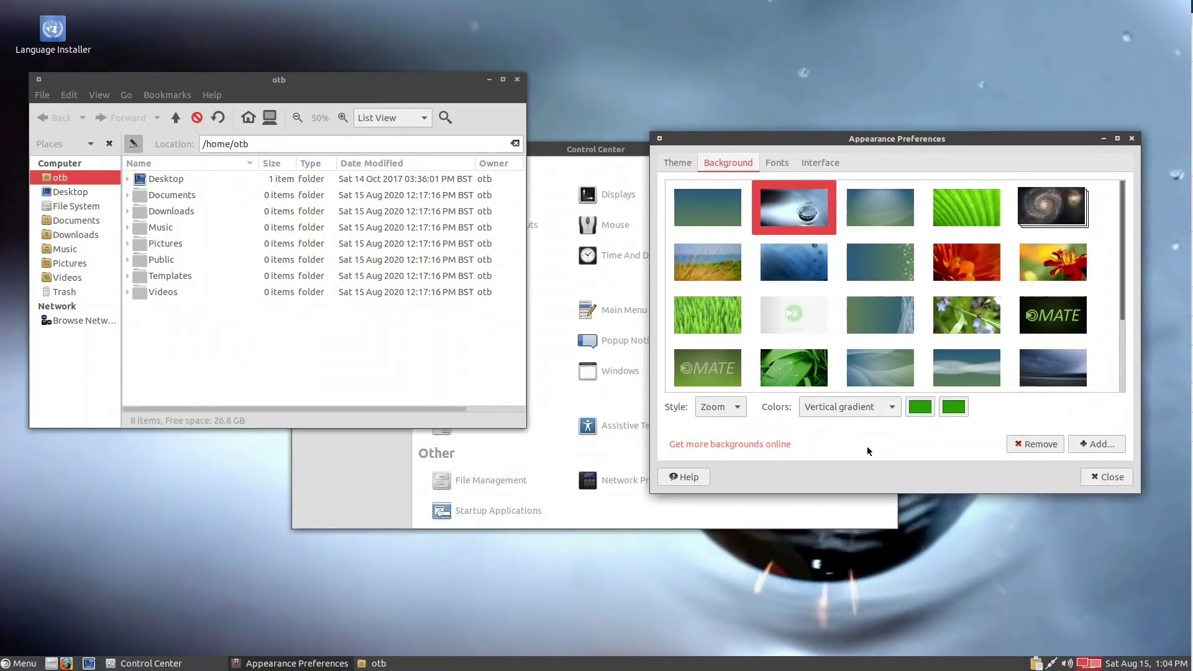
# Open the customization of the current theme and look at its window border and icon choices.
pyautogui.click(667, 162)
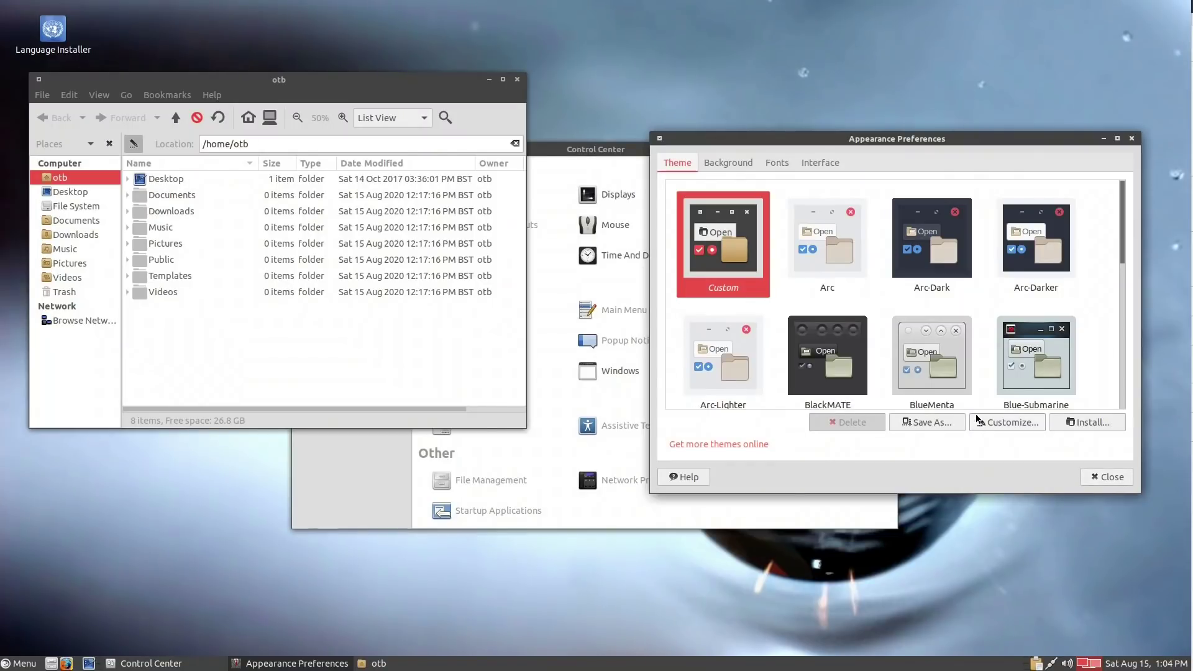
pyautogui.click(978, 422)
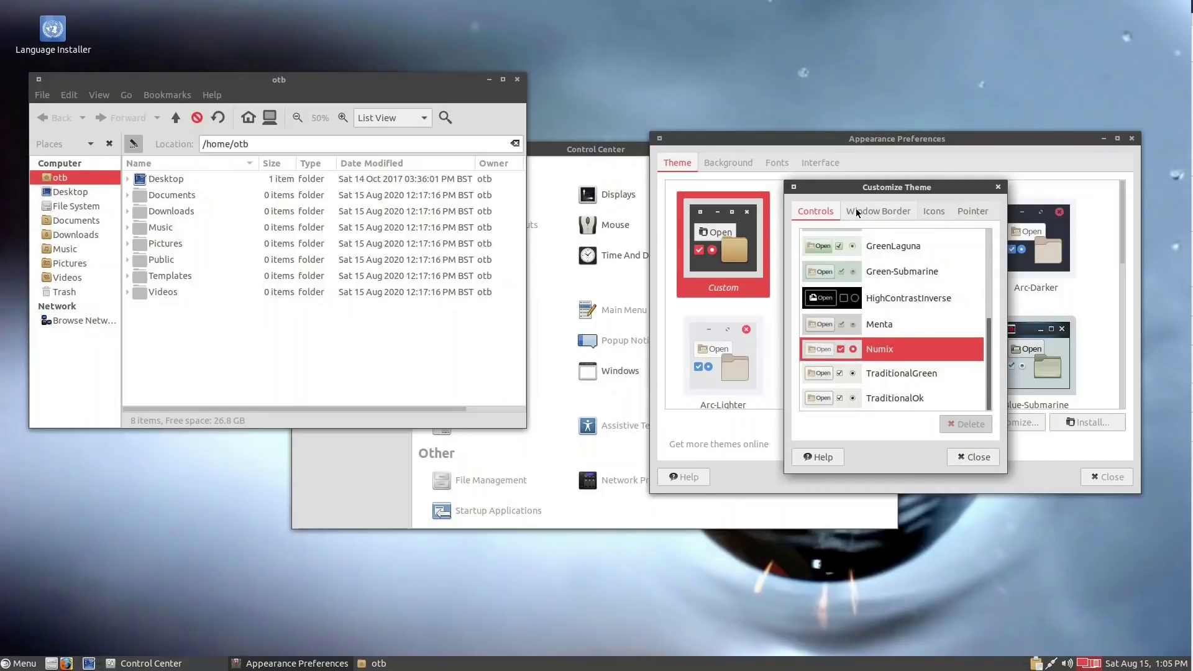
pyautogui.click(877, 212)
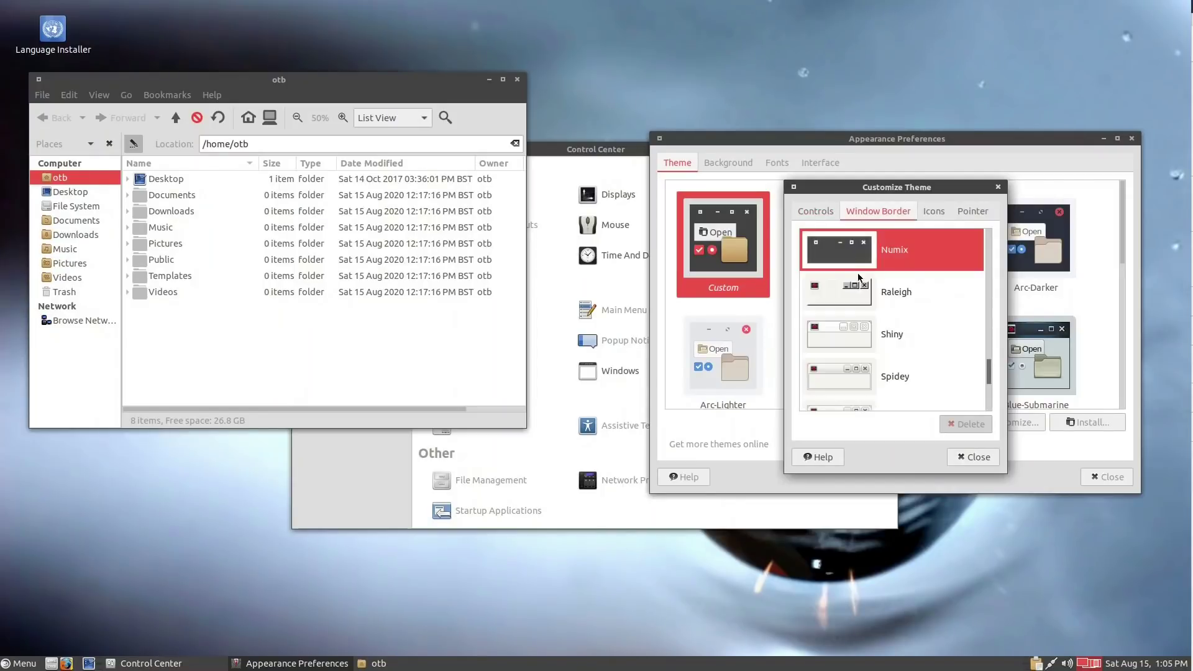
pyautogui.click(927, 211)
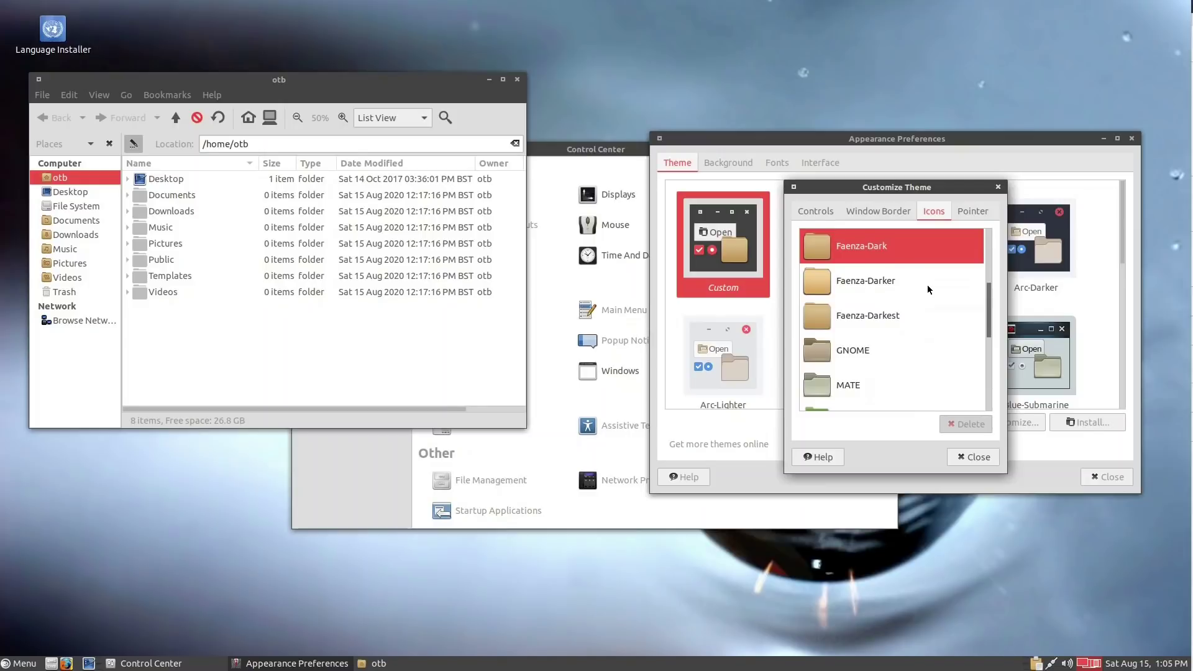
# Set the theme's controls to Arc-Dark.
pyautogui.click(814, 211)
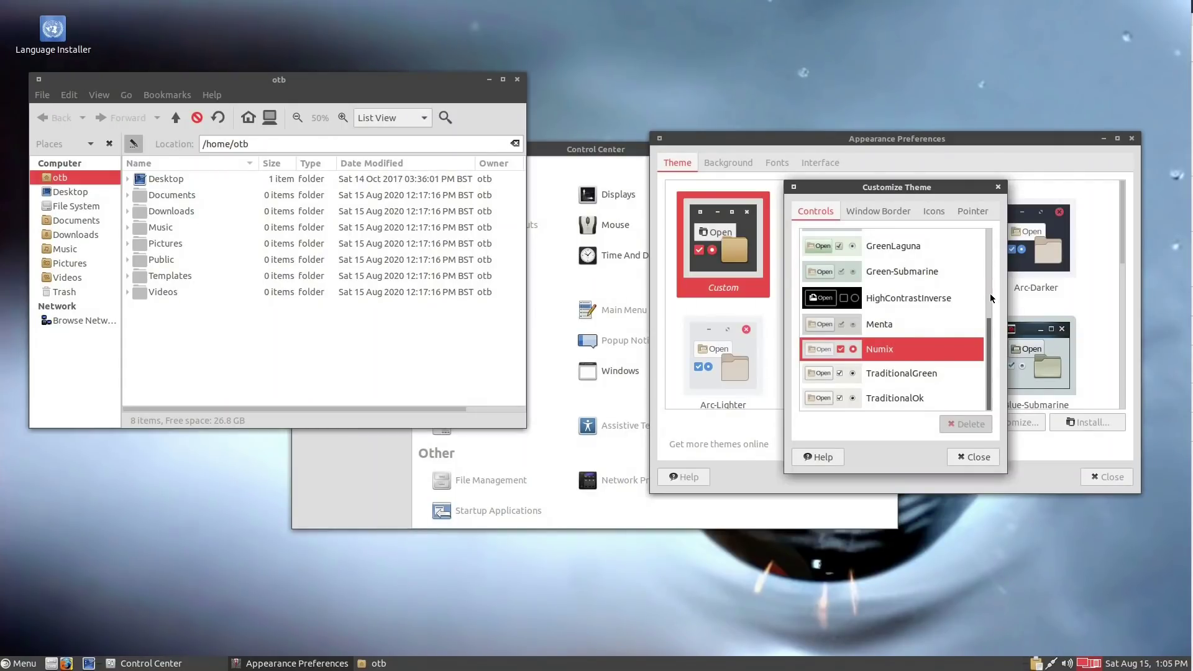
pyautogui.scroll(1, 994, 323)
pyautogui.scroll(5, 994, 323)
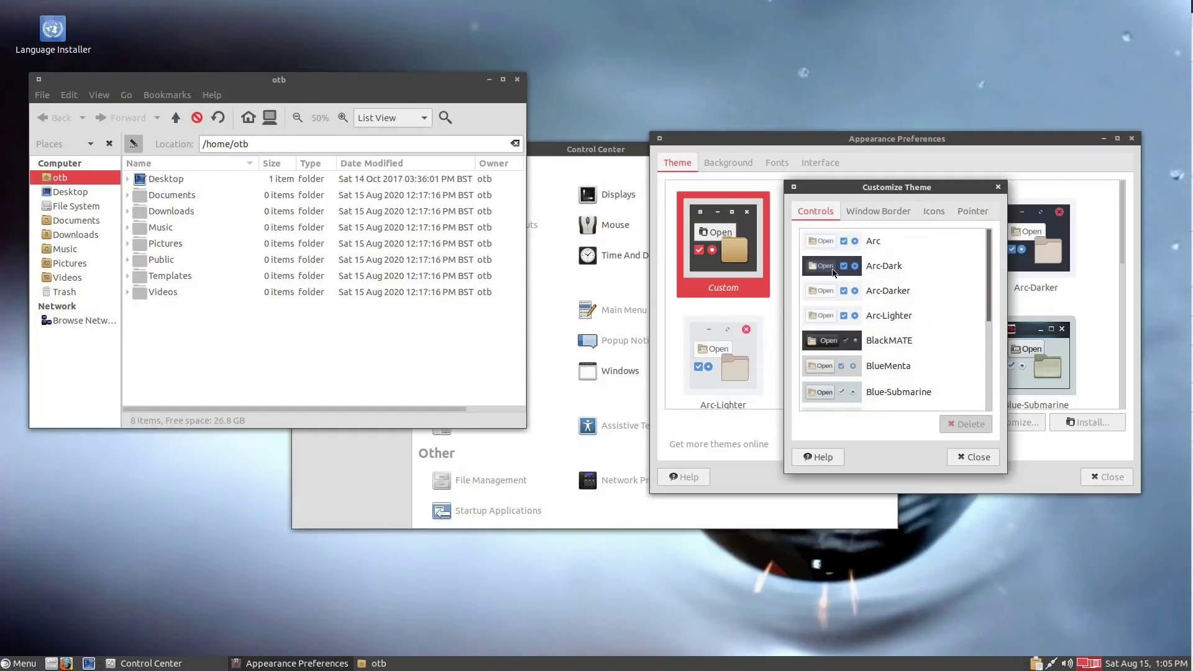
pyautogui.click(872, 271)
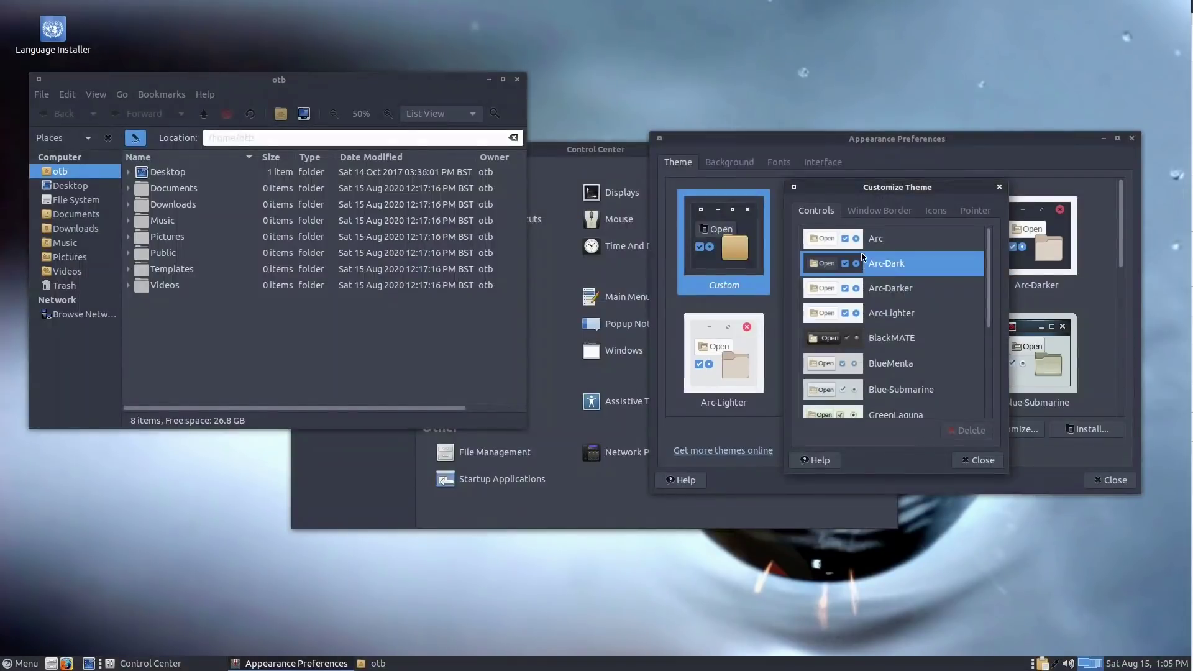
# Set the theme's window border to Arc-Dark.
pyautogui.click(874, 211)
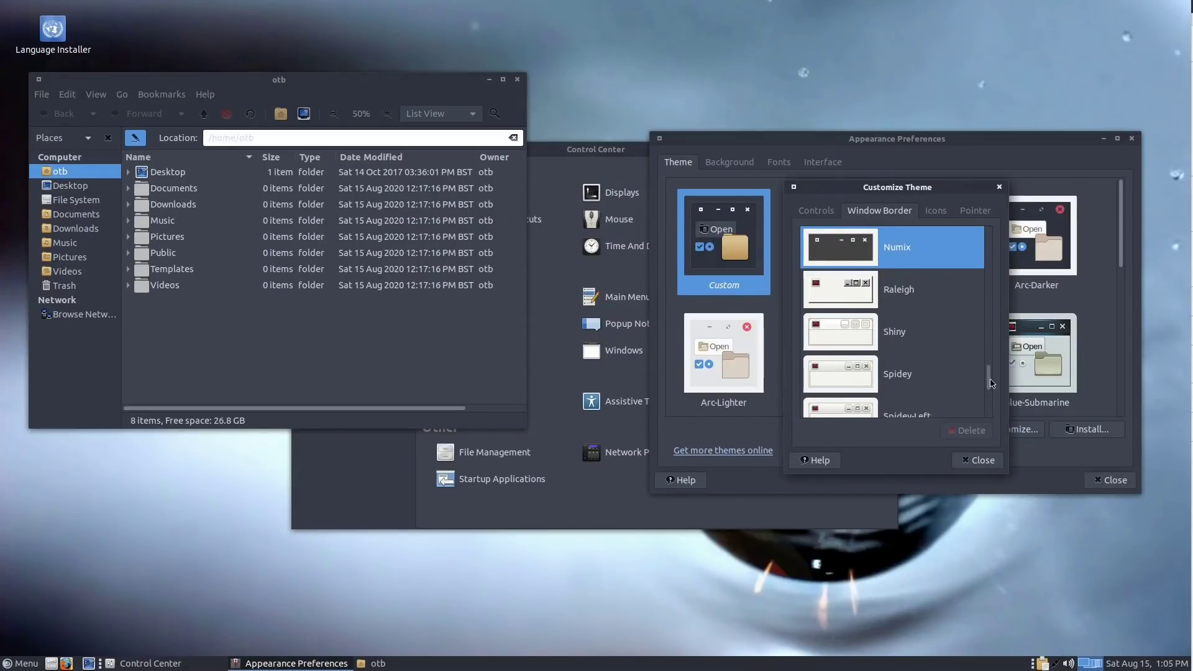
pyautogui.moveTo(987, 381); pyautogui.dragTo(944, 233)
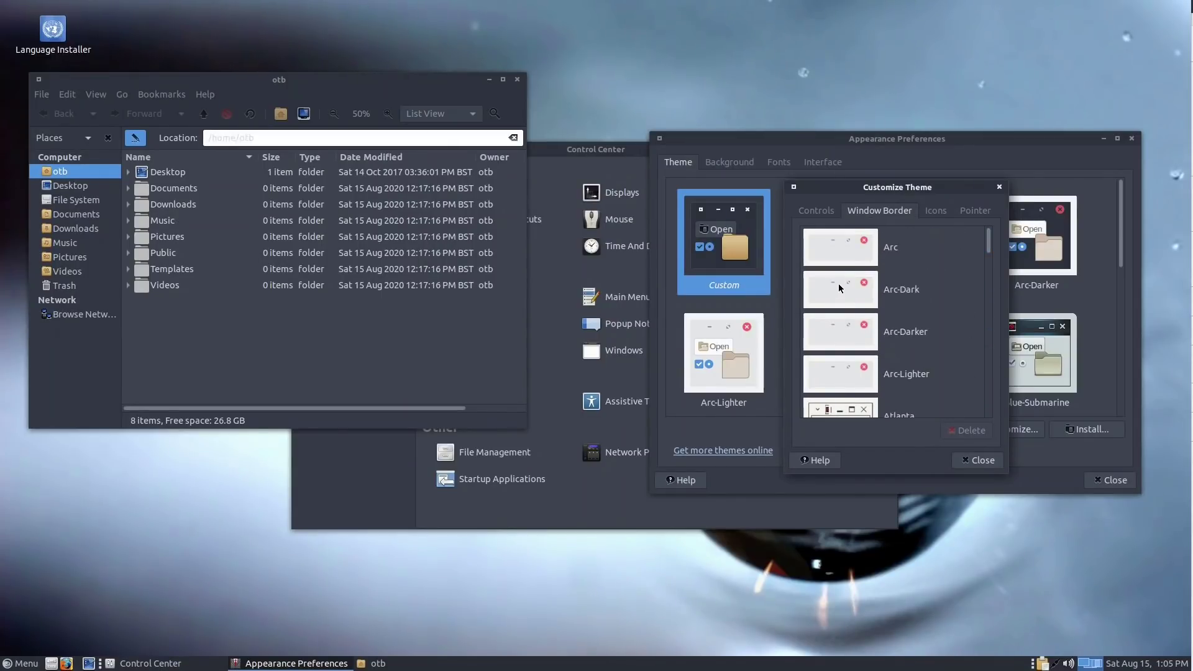
pyautogui.click(840, 283)
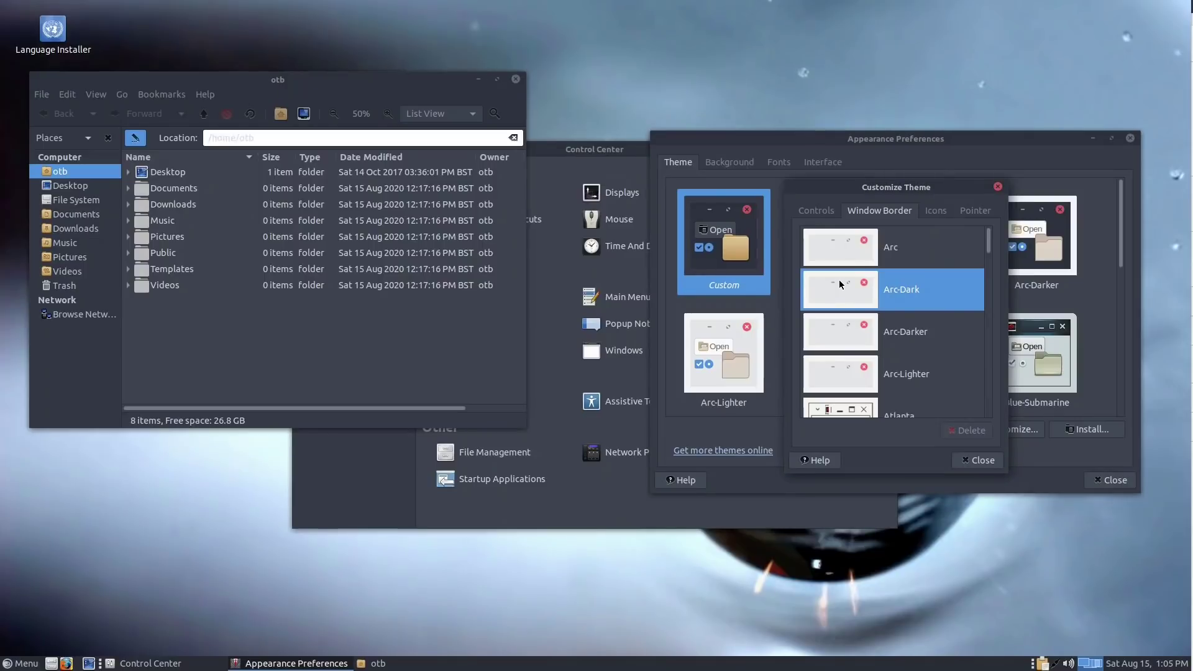
# Set the theme's icons to Papirus and finish customizing the theme.
pyautogui.click(935, 211)
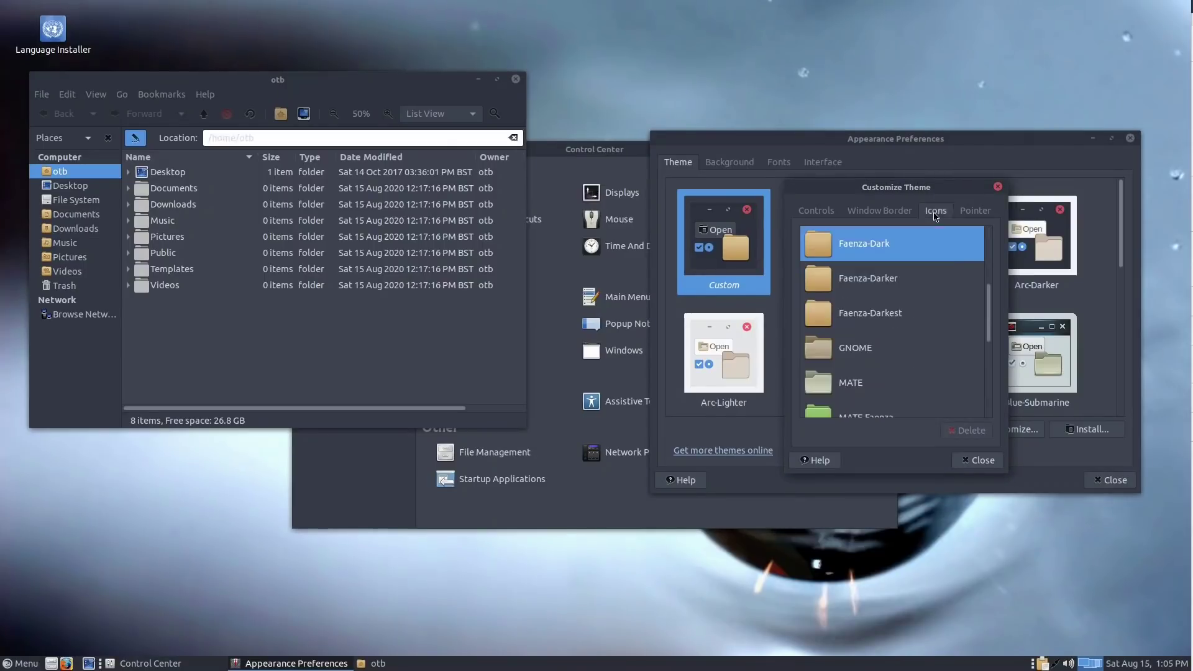
pyautogui.moveTo(990, 306); pyautogui.dragTo(992, 381)
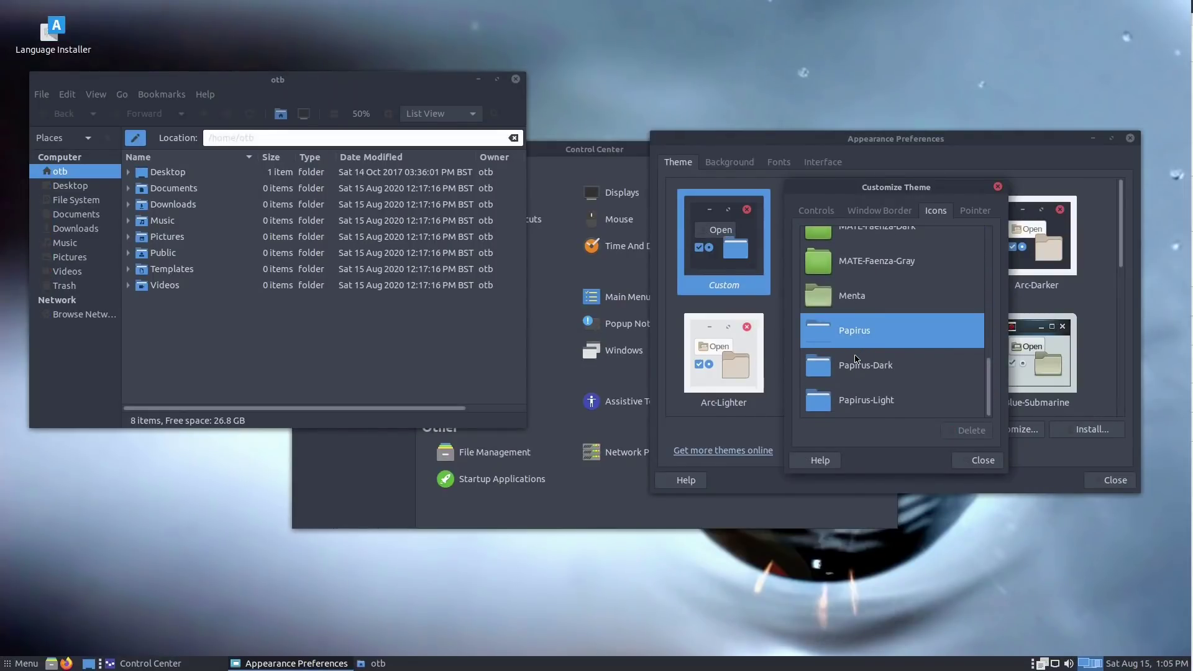
pyautogui.click(985, 464)
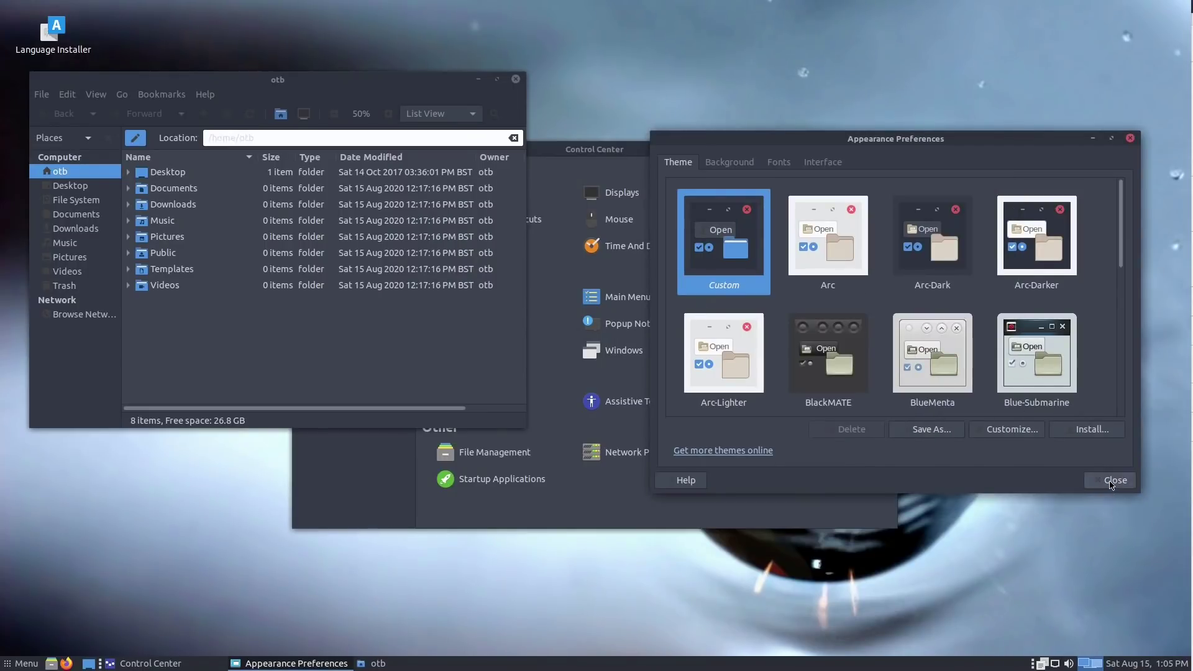
# Close the Appearance preferences, the home folder window and the Control Center to show the restyled desktop.
pyautogui.click(1112, 481)
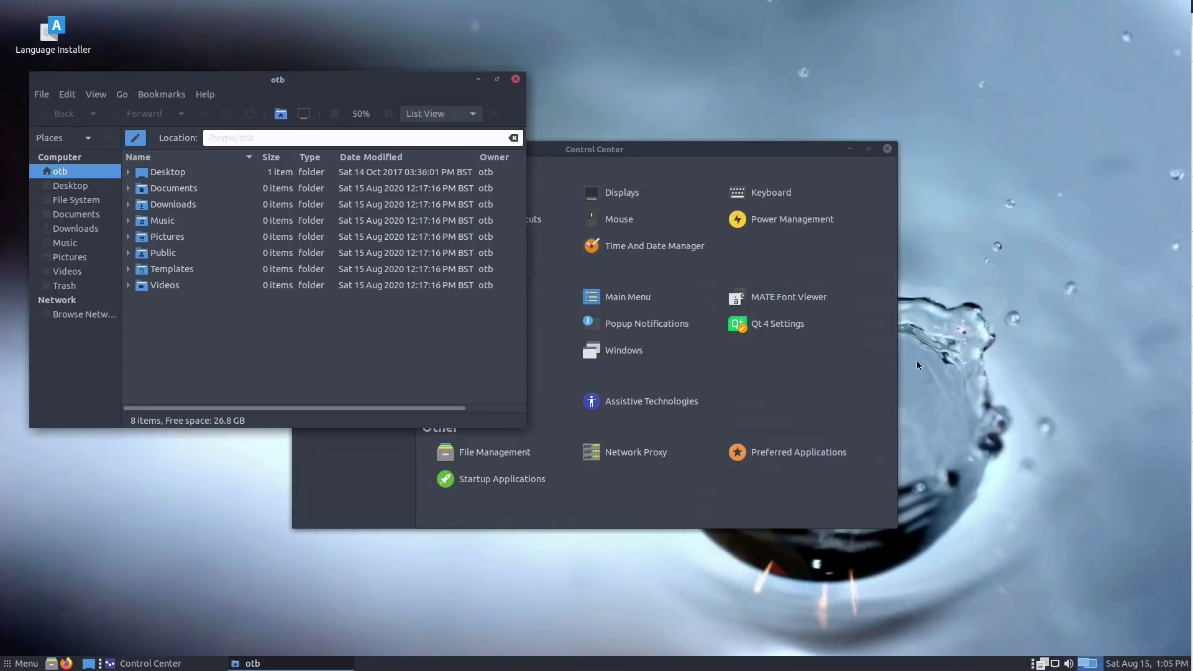
pyautogui.click(515, 78)
pyautogui.moveTo(635, 156); pyautogui.dragTo(724, 57)
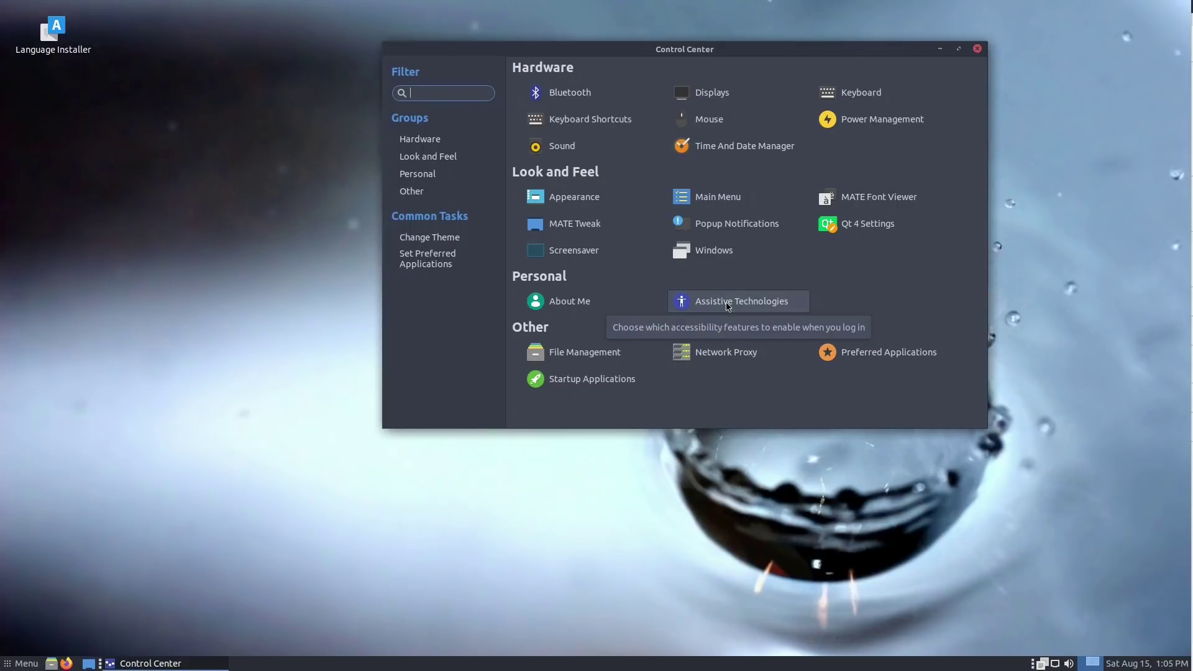
pyautogui.click(977, 49)
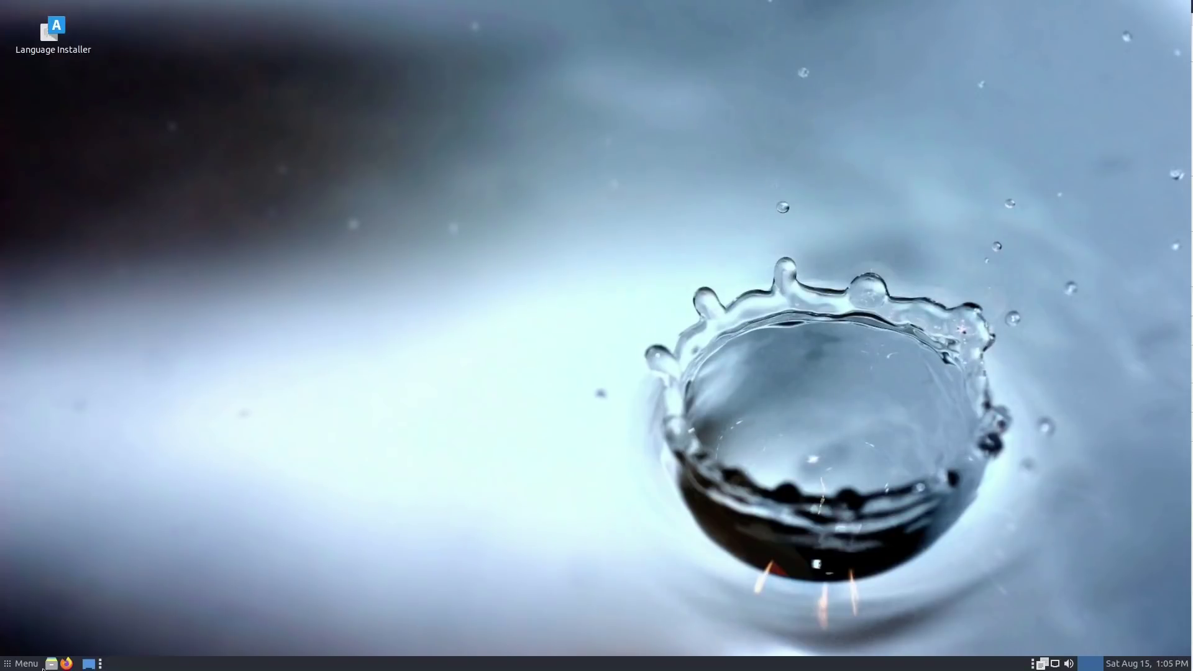
# In the panel's properties, try the Top orientation, return it to Bottom and close the properties.
pyautogui.rightClick(193, 668)
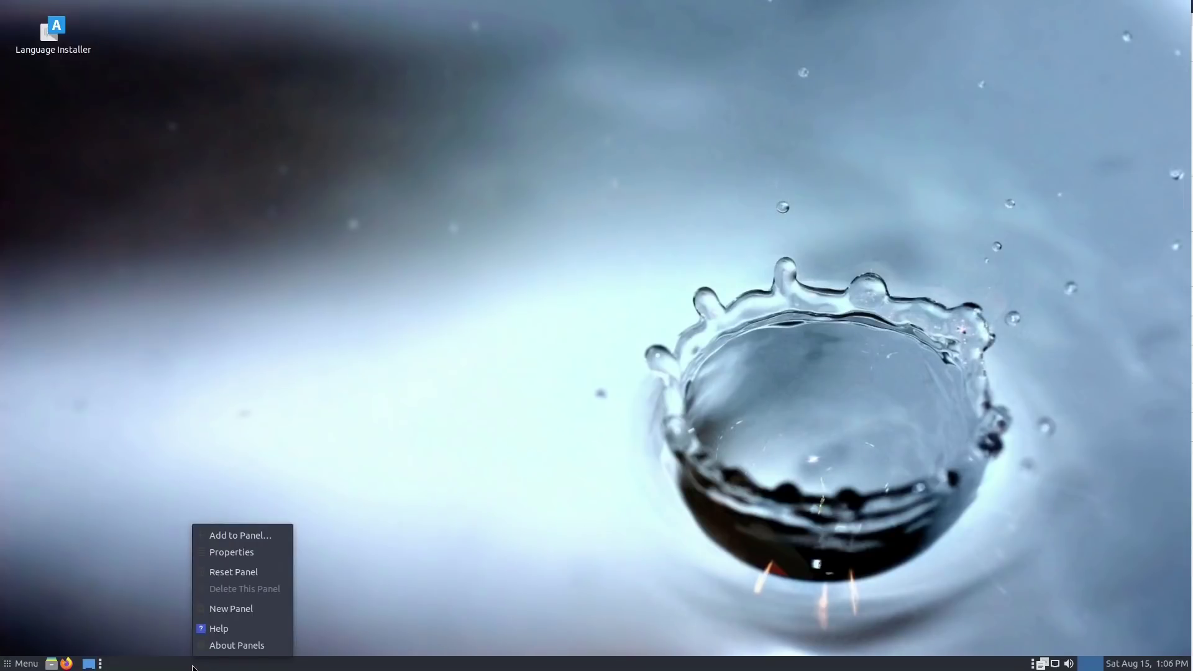
pyautogui.click(229, 553)
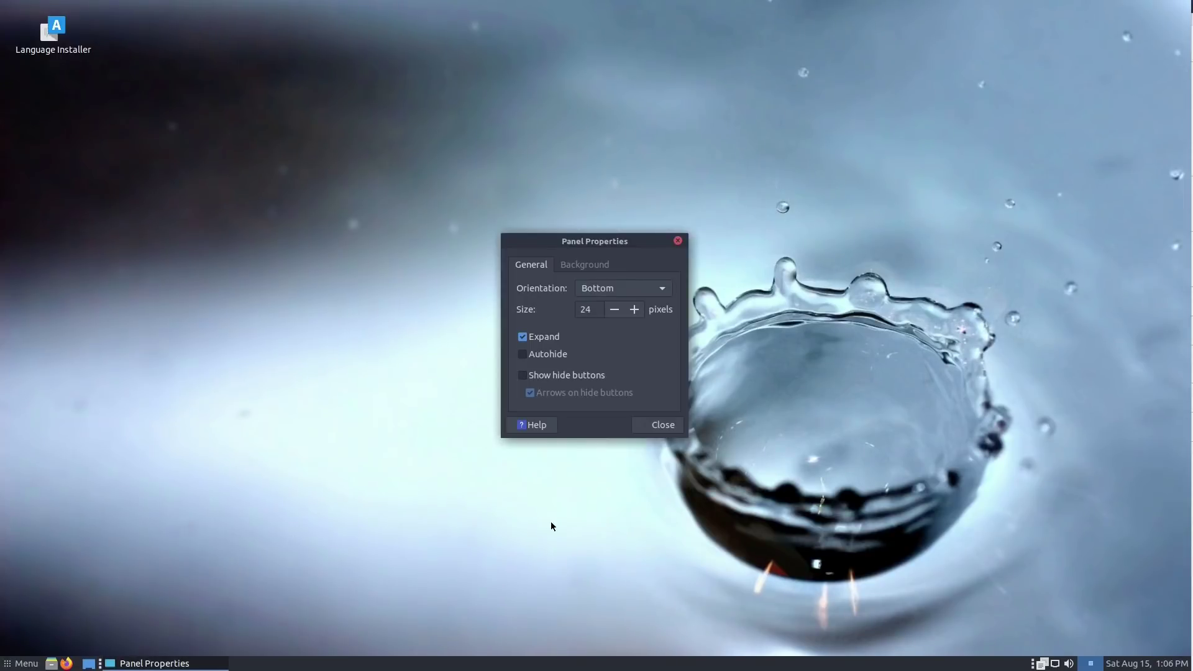
pyautogui.click(624, 289)
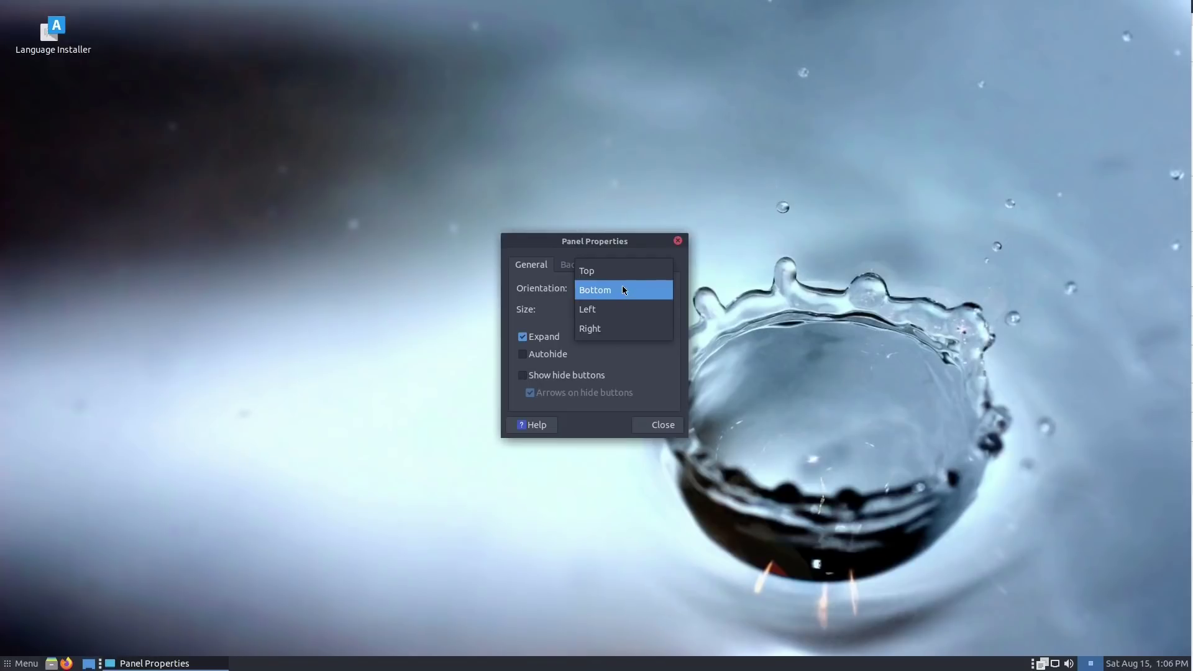
pyautogui.click(621, 271)
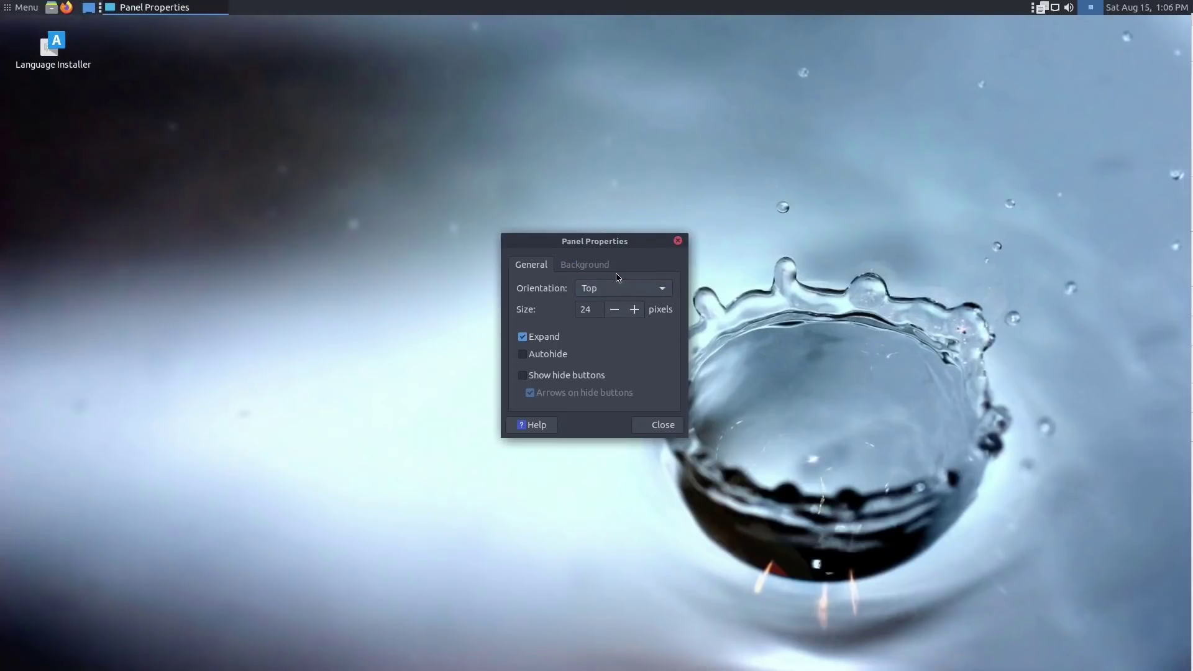
pyautogui.click(612, 294)
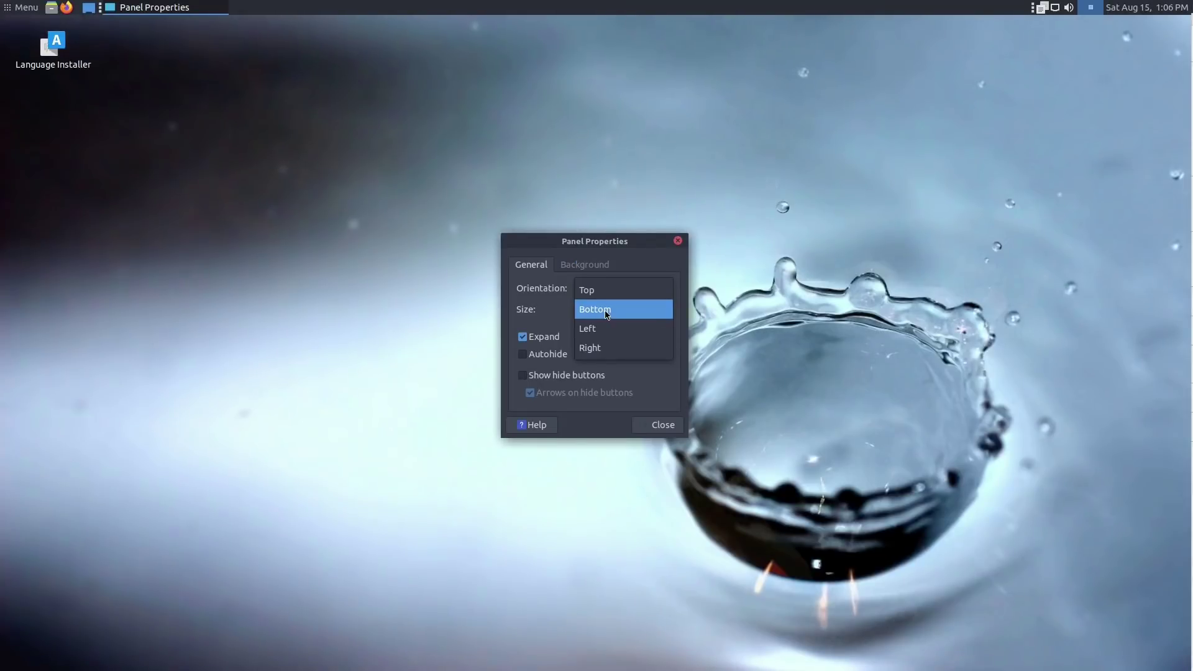
pyautogui.click(606, 310)
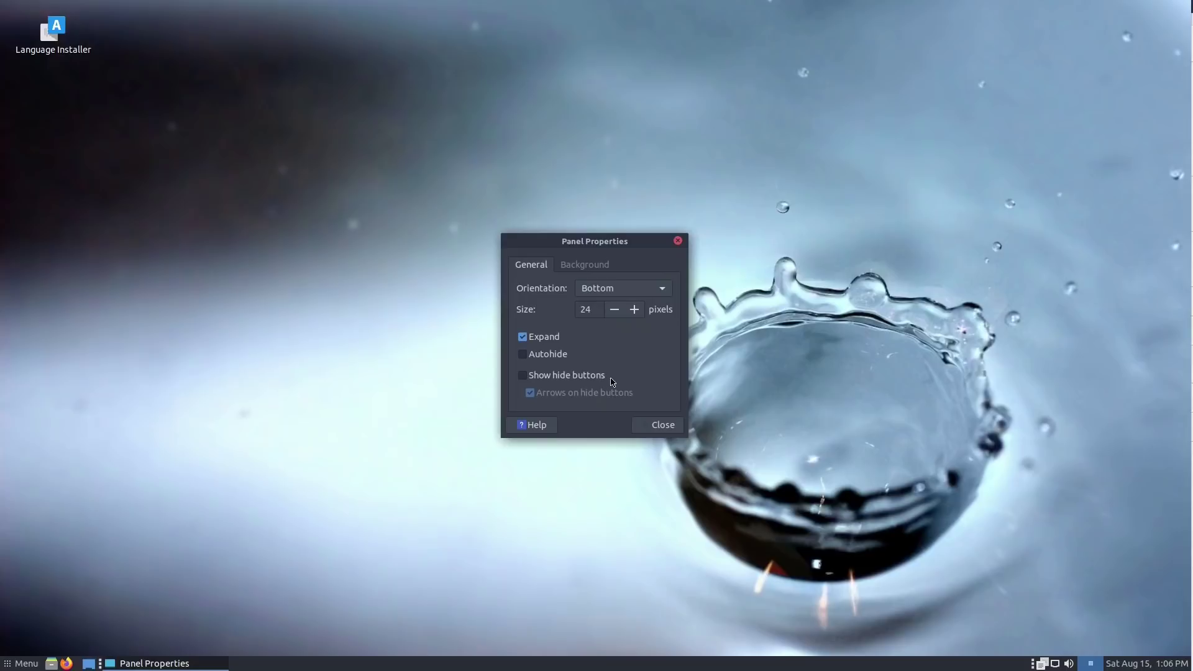
pyautogui.click(662, 425)
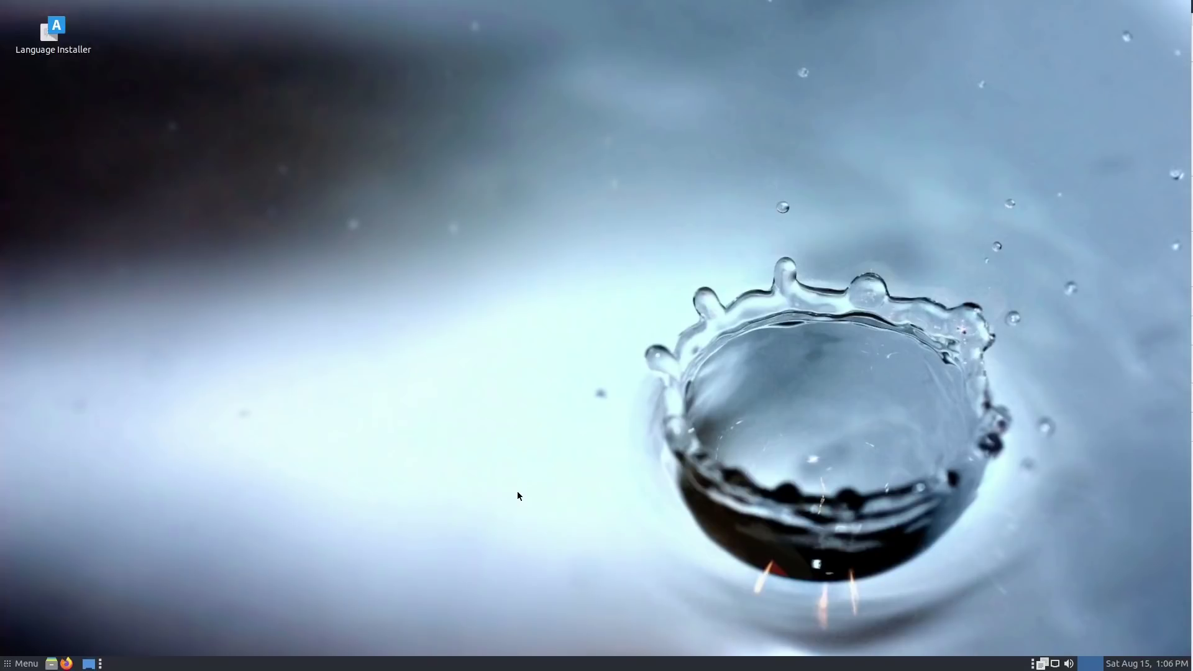
# Launch the YaST Control Center from the main menu and authenticate with the root password.
pyautogui.click(19, 665)
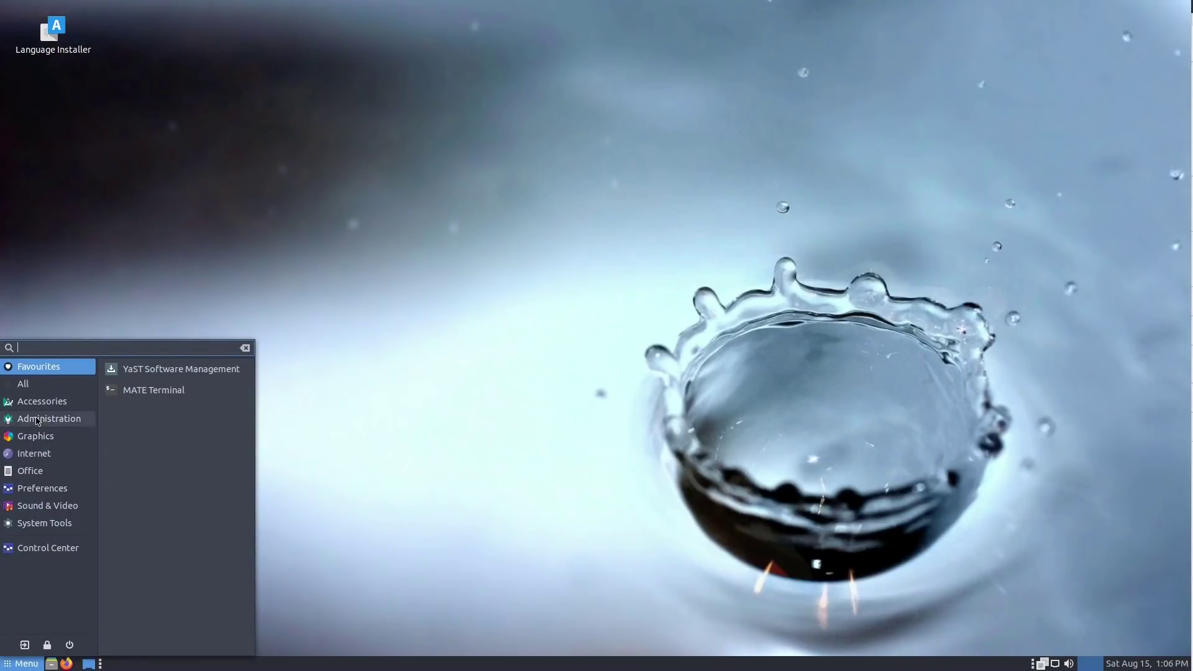
pyautogui.write('••••••')
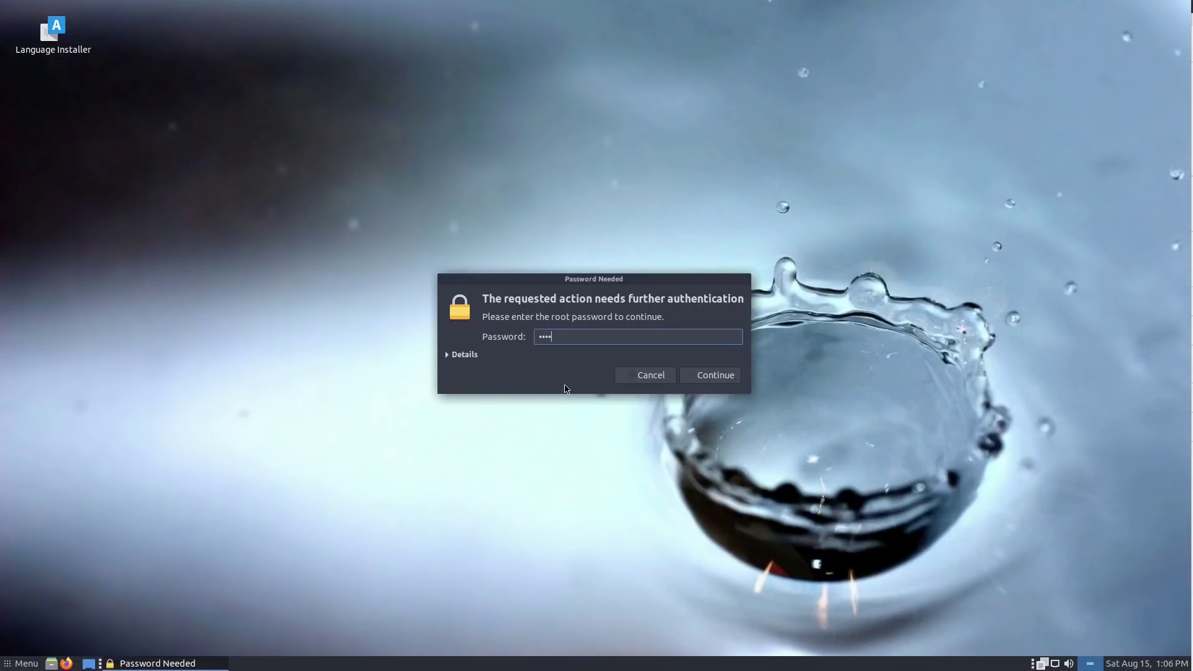
pyautogui.press('Return')
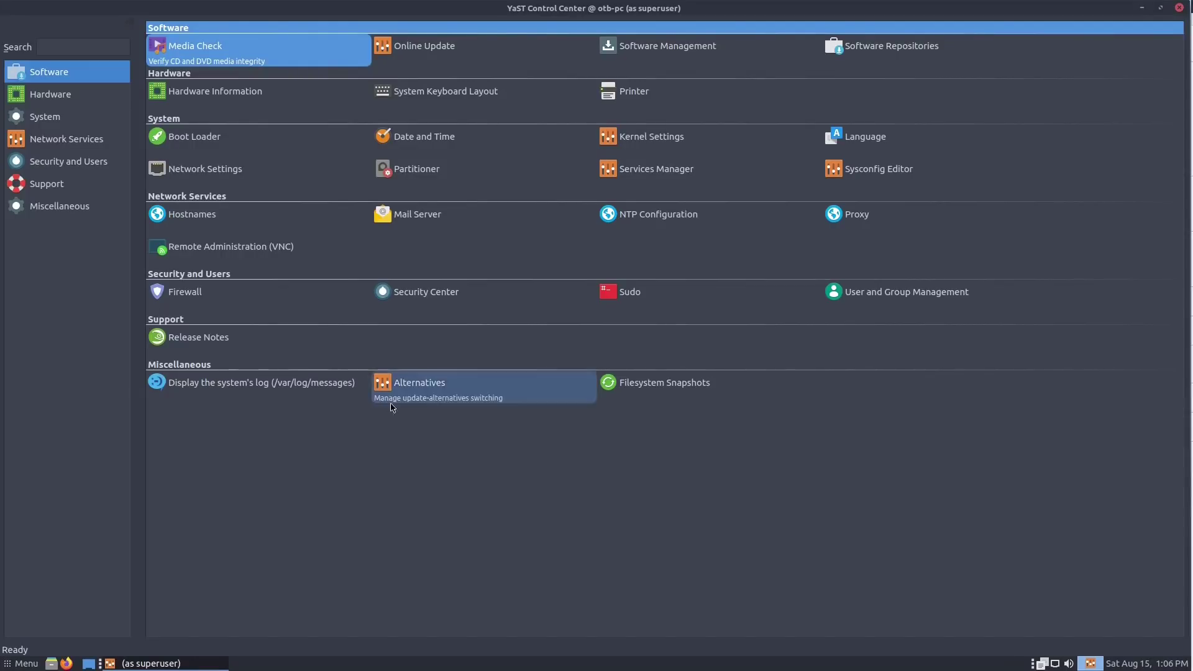
# Open the Keyboard preferences from the MATE Control Center, check the keyboard layouts, and close both windows.
pyautogui.click(26, 663)
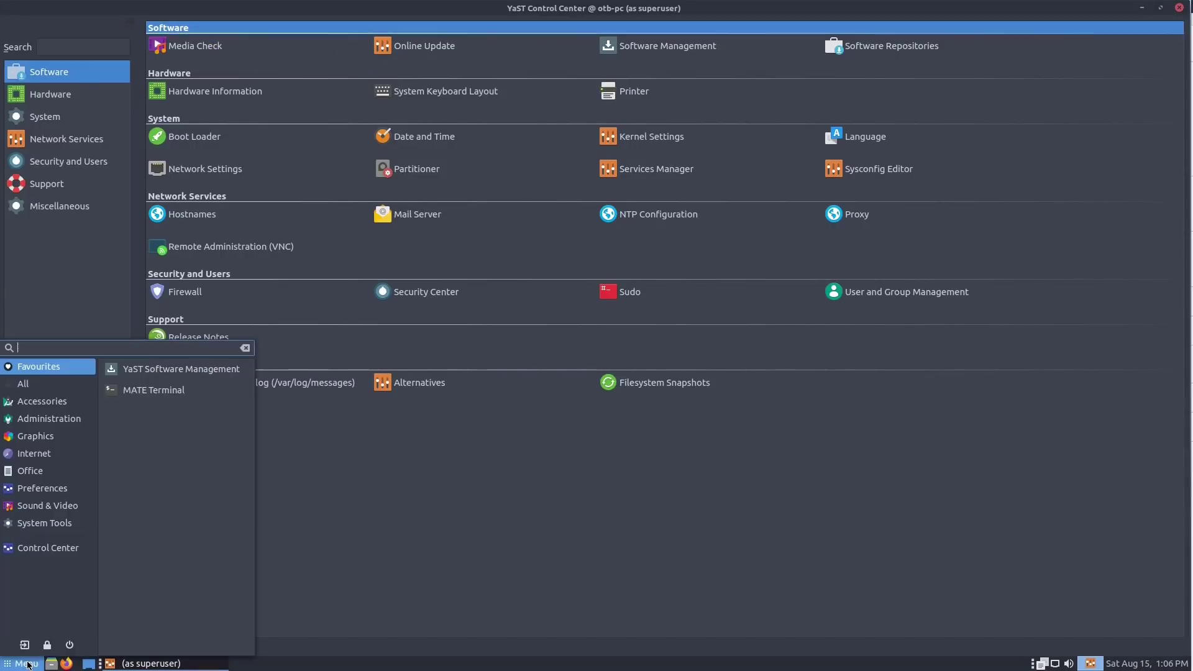
pyautogui.click(56, 548)
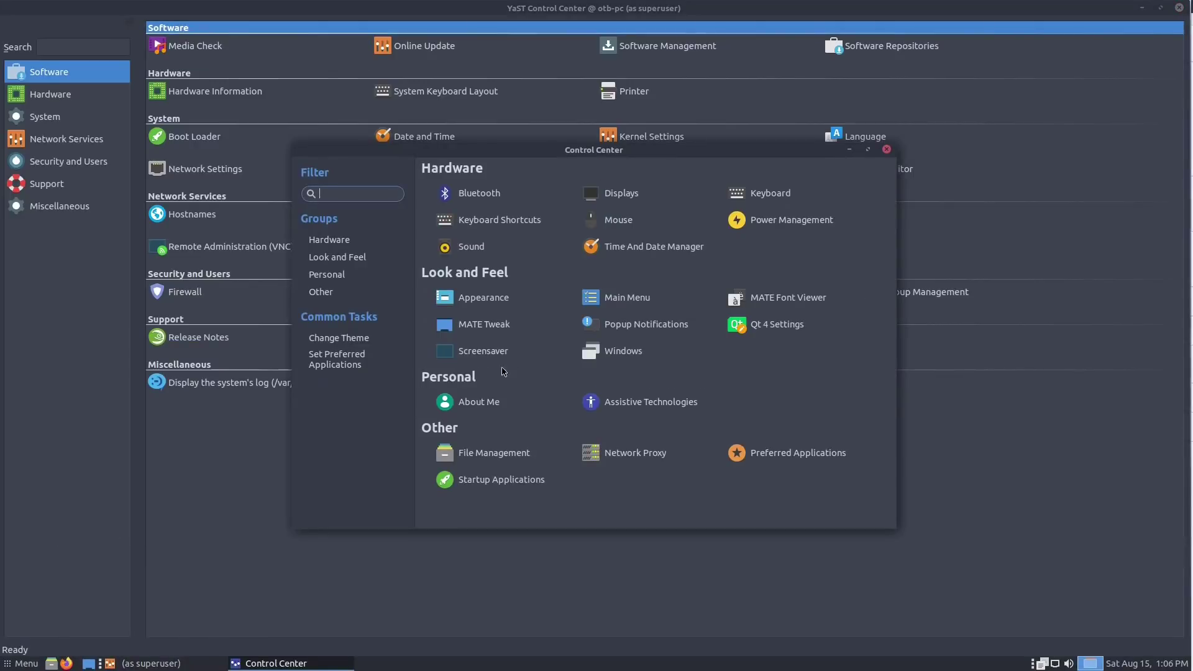
pyautogui.click(773, 198)
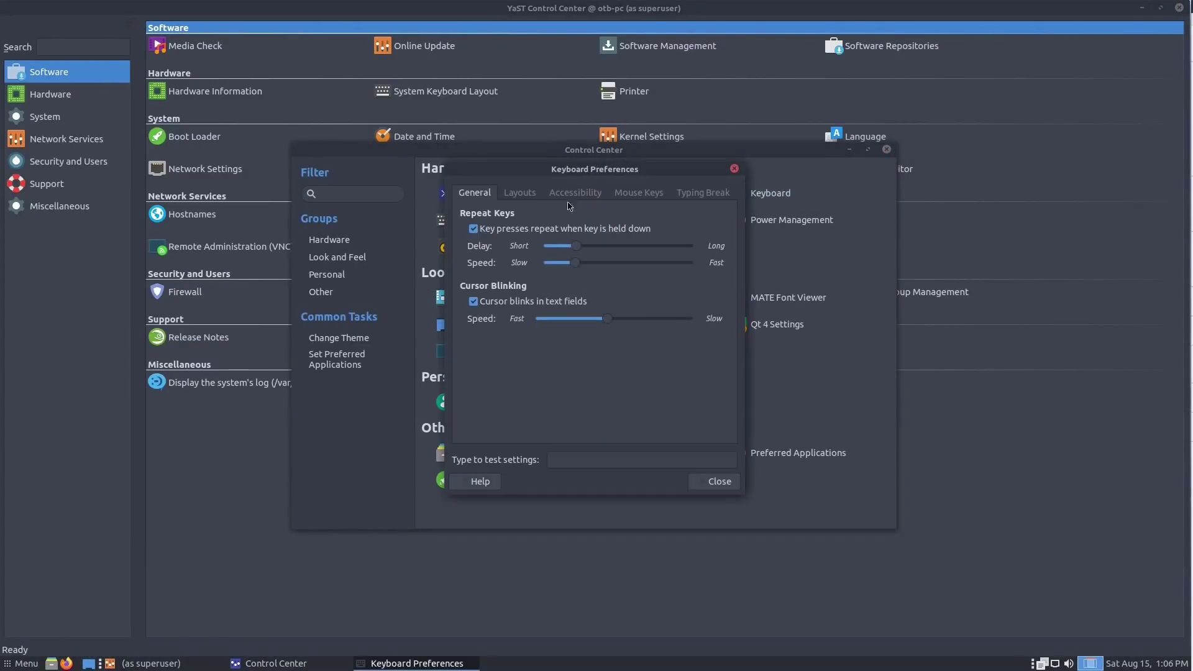
pyautogui.click(534, 195)
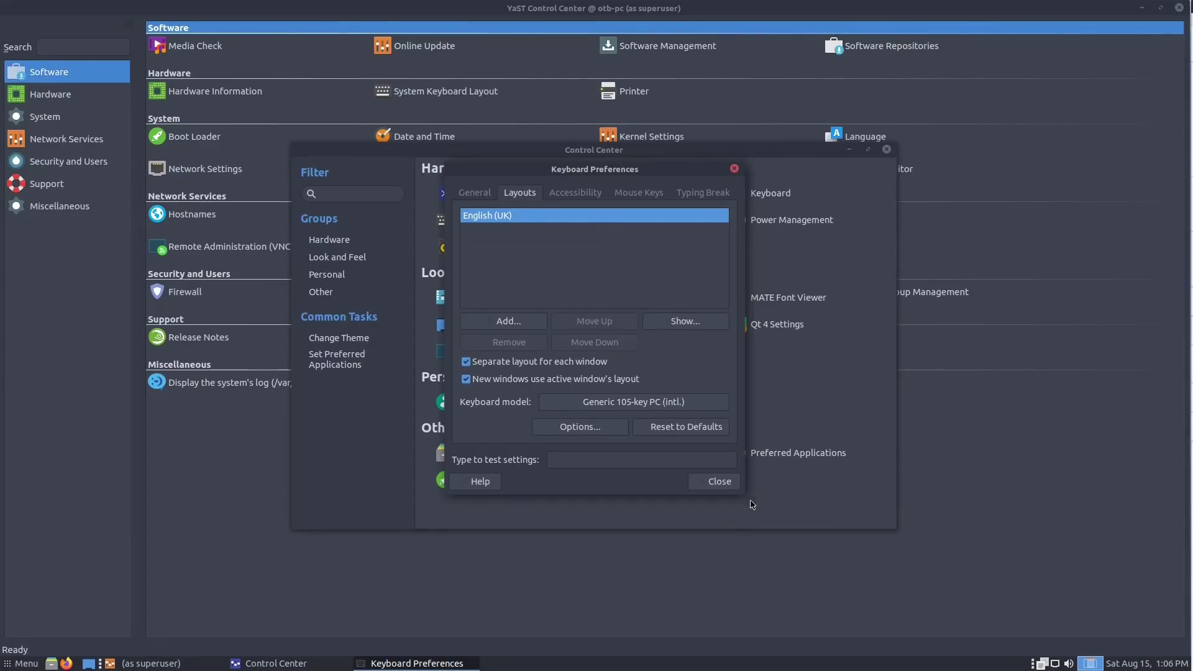
pyautogui.click(723, 482)
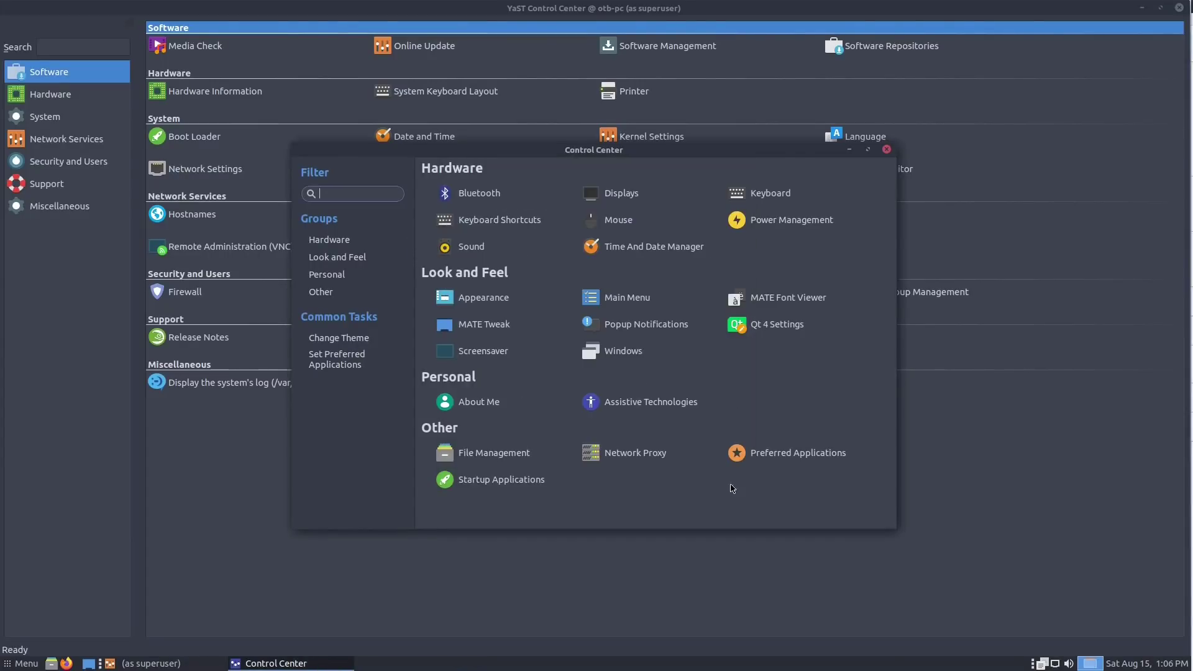
pyautogui.click(887, 150)
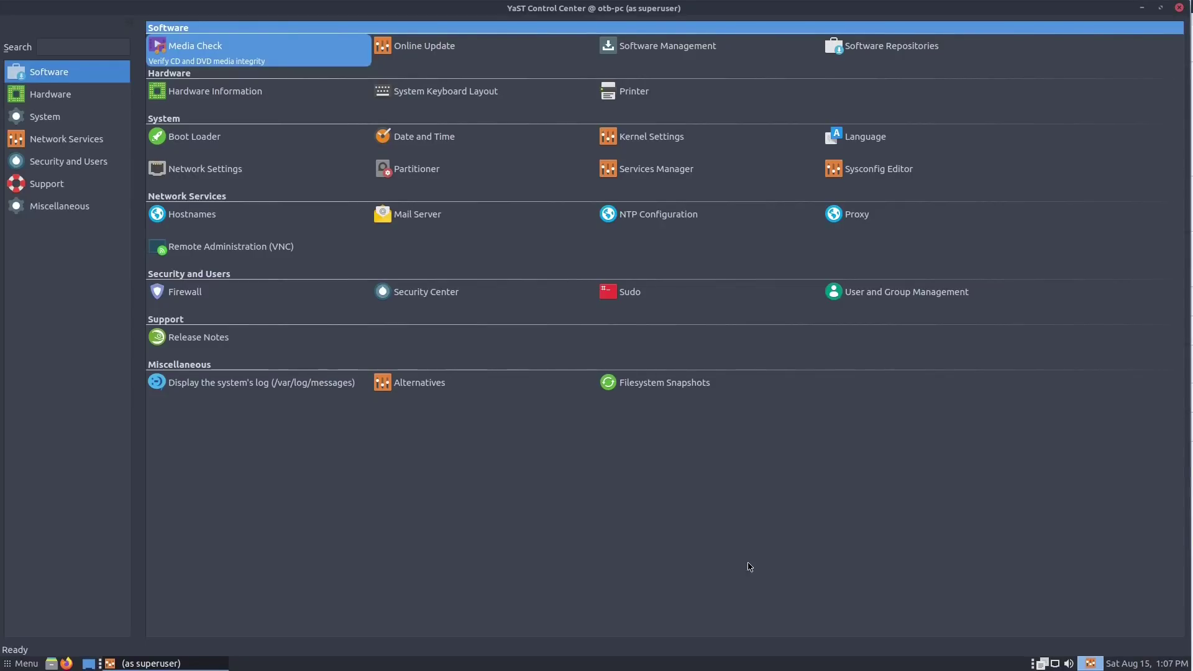
# View the RC_LANG setting under System, Environment, Language in the YaST Sysconfig Editor, and close the editor.
pyautogui.click(863, 169)
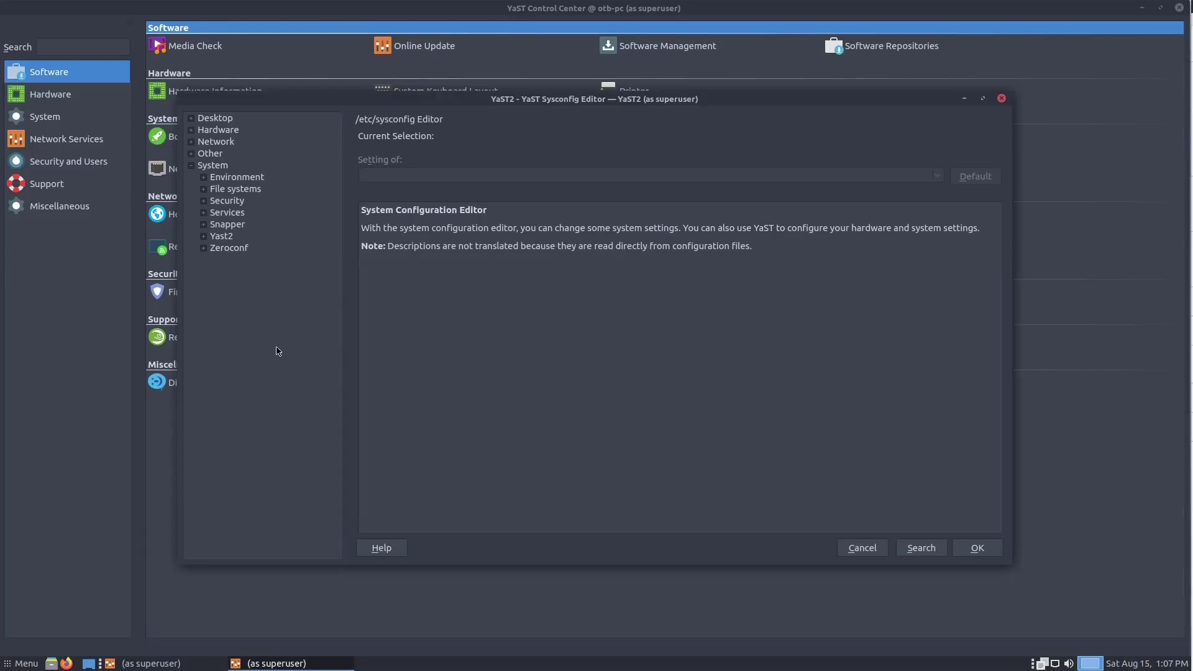
pyautogui.click(204, 178)
pyautogui.click(216, 188)
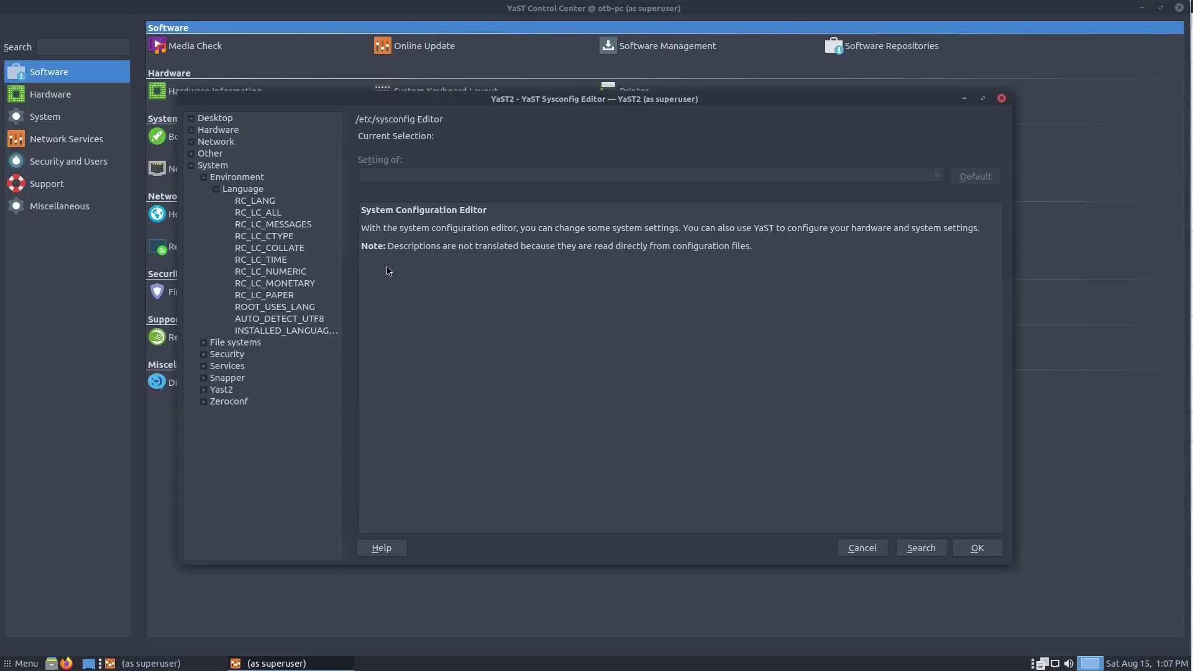
pyautogui.click(265, 203)
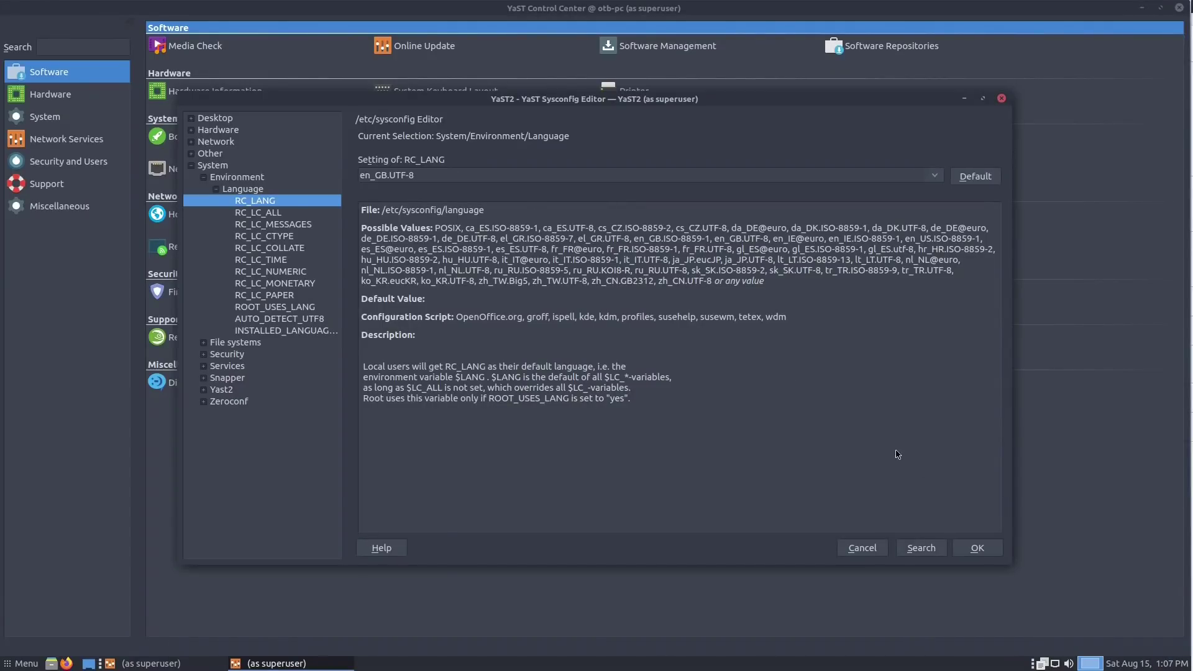
pyautogui.click(969, 547)
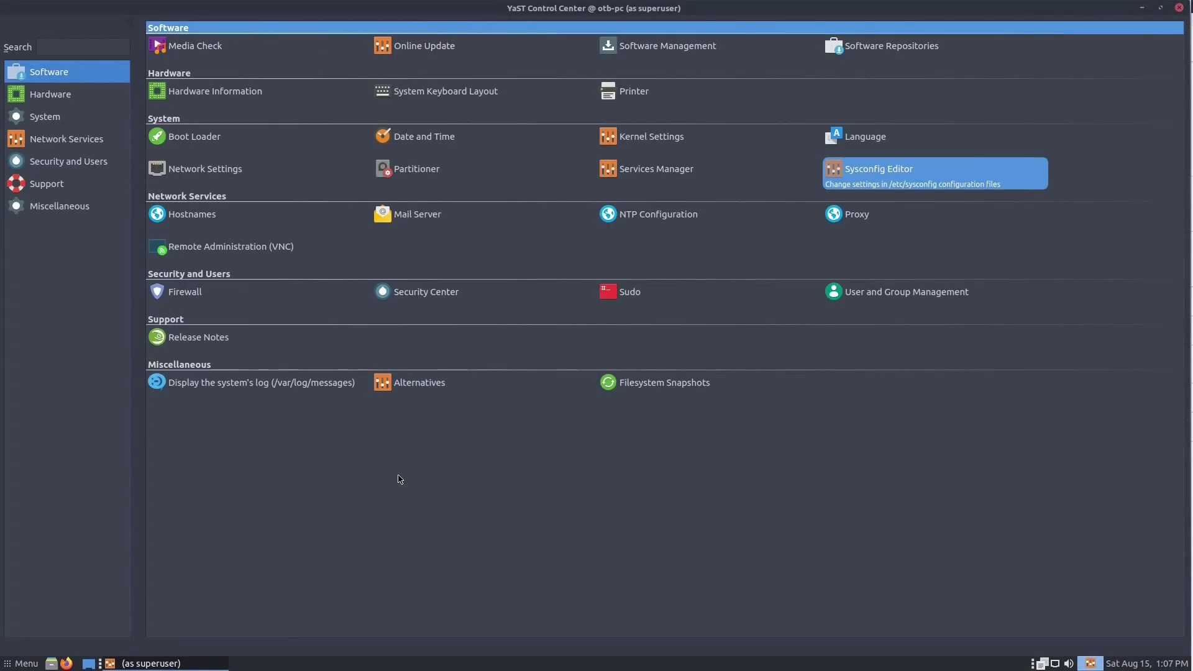
# Print /etc/locale.conf and /etc/environment in a maximized terminal to check the language settings, and close the terminal.
pyautogui.hotkey('ctrl', 'alt', 't')
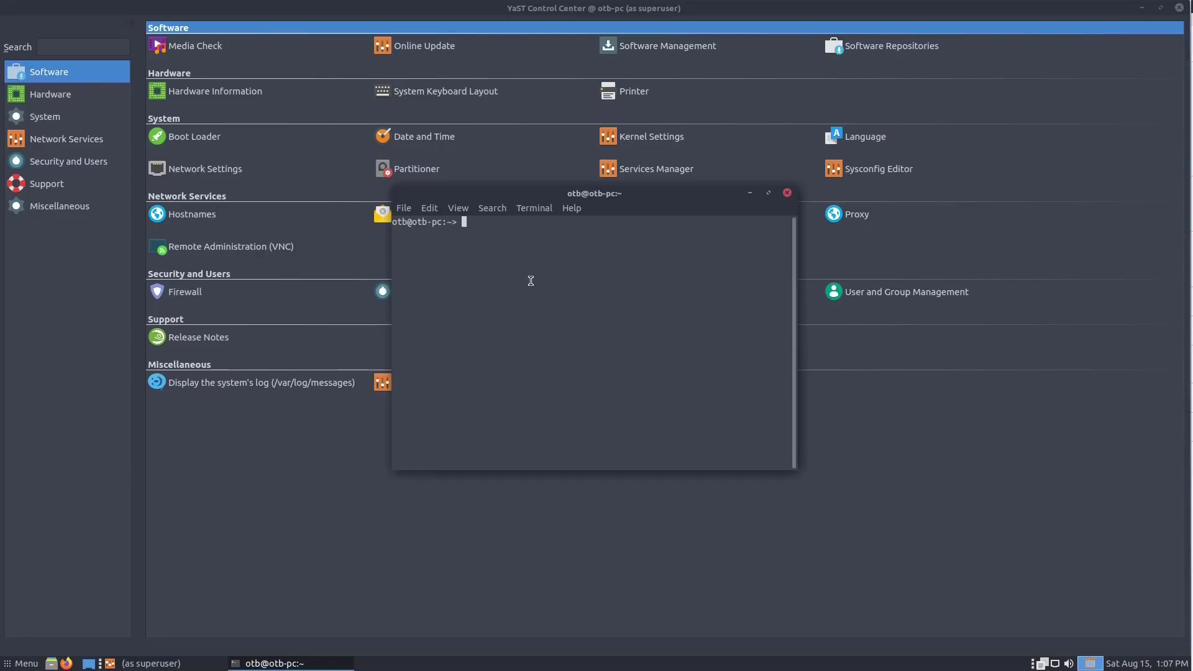
pyautogui.click(768, 192)
pyautogui.write('cat /etc/locale.conf')
pyautogui.press('Return')
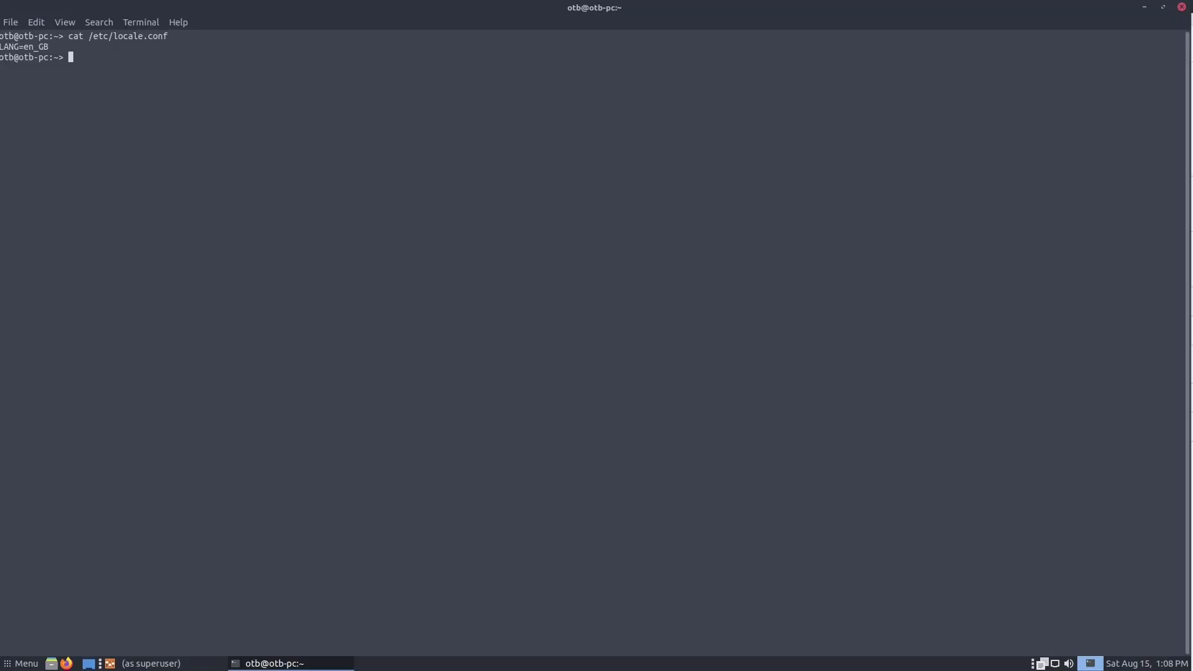
pyautogui.write('cat /etc/environment')
pyautogui.press('Return')
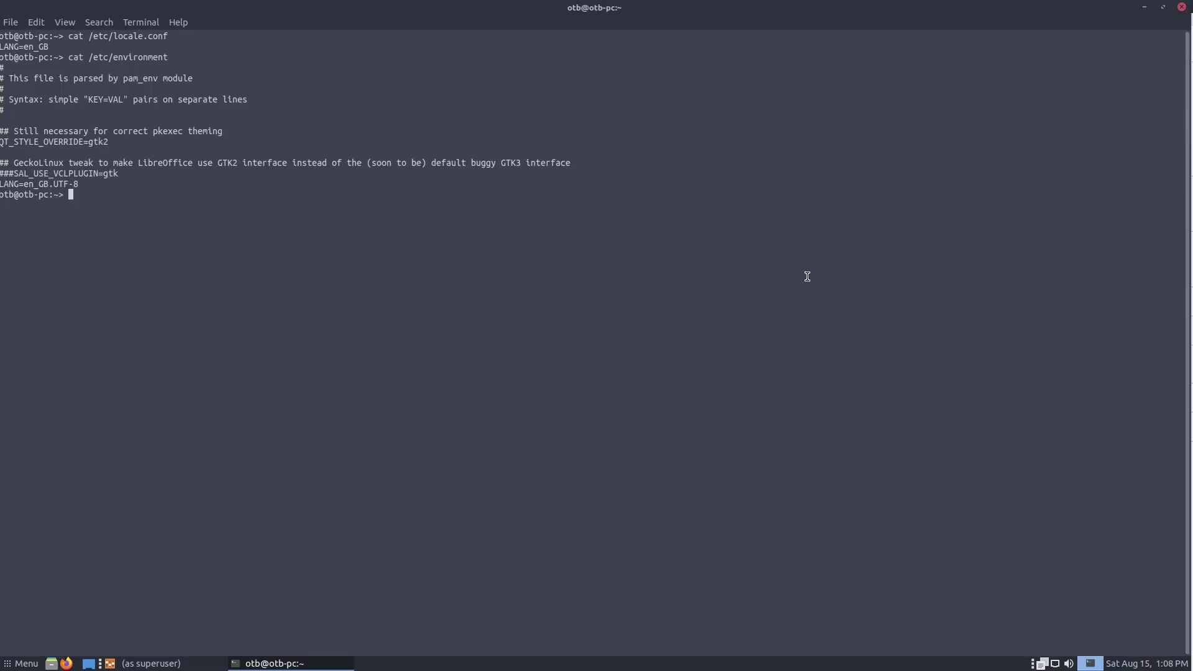
pyautogui.click(1181, 7)
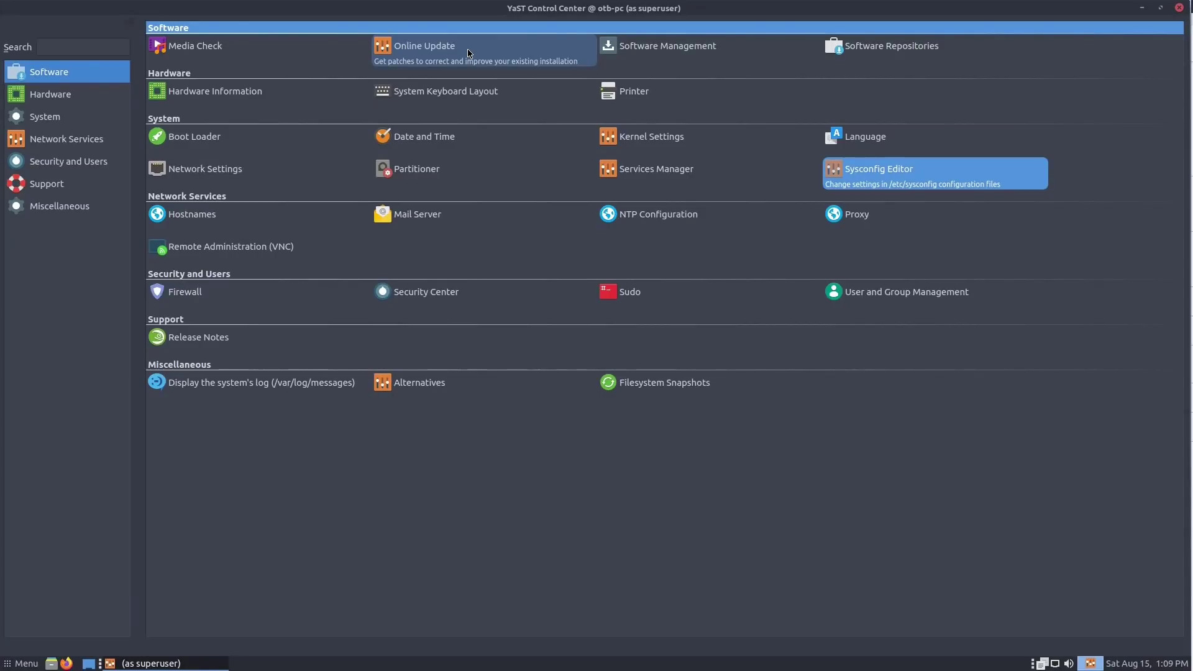
# Open YaST Software Management, review the update options for all packages and the available package views, and close it.
pyautogui.click(665, 51)
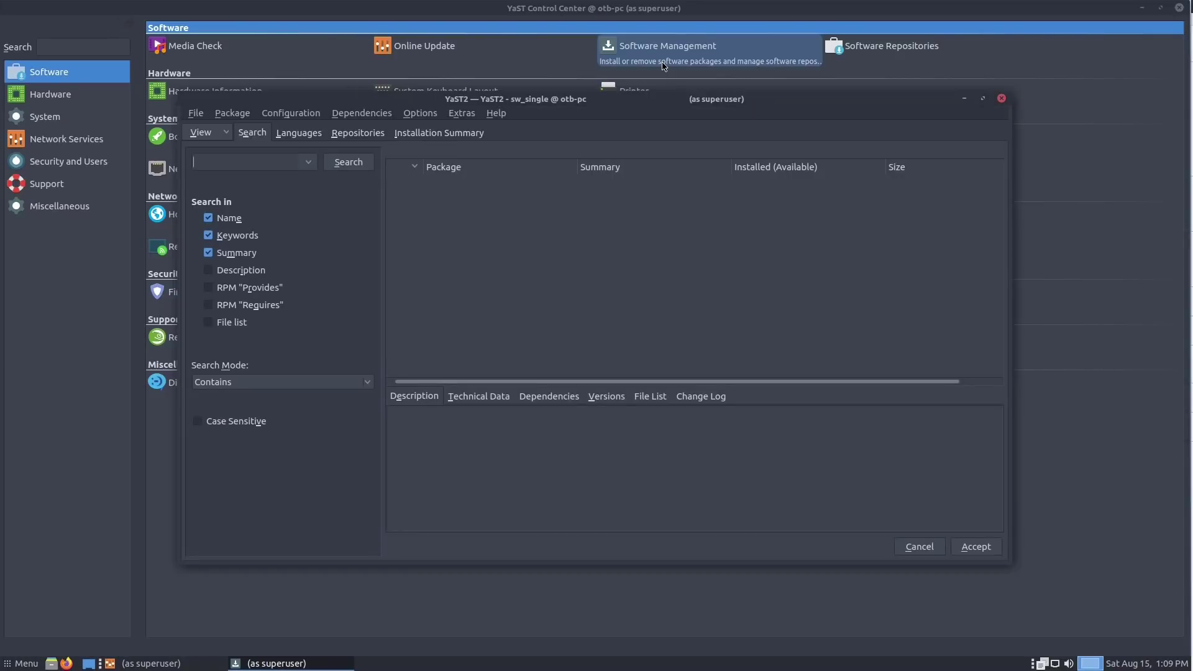
pyautogui.click(230, 115)
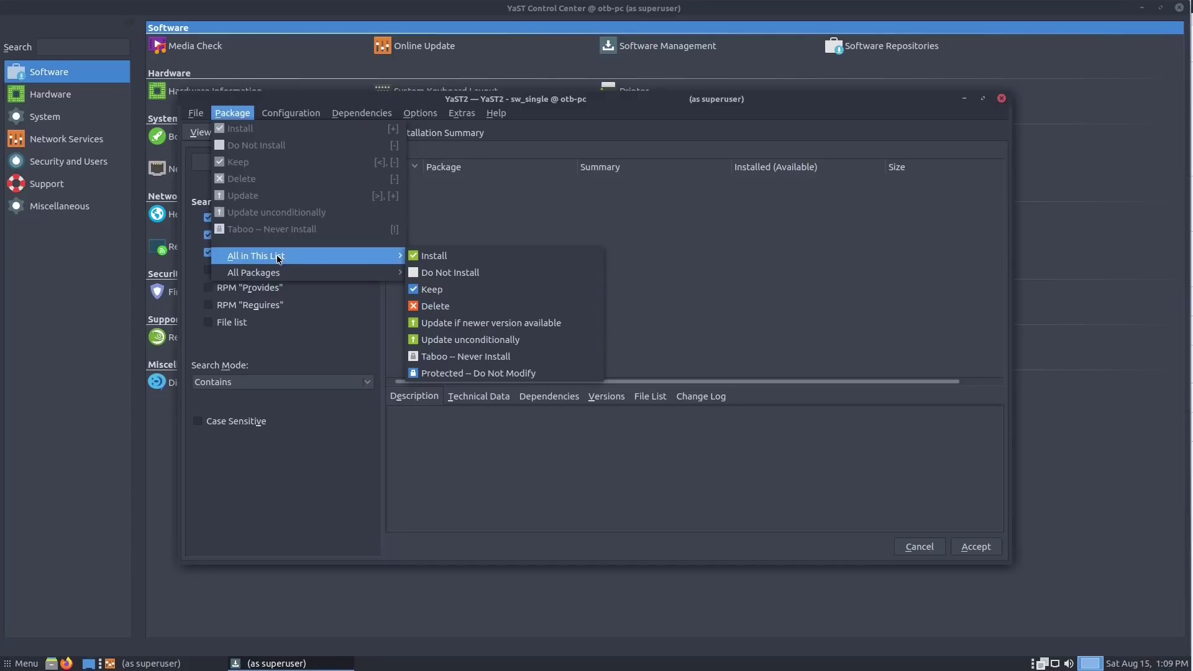
pyautogui.moveTo(278, 275)
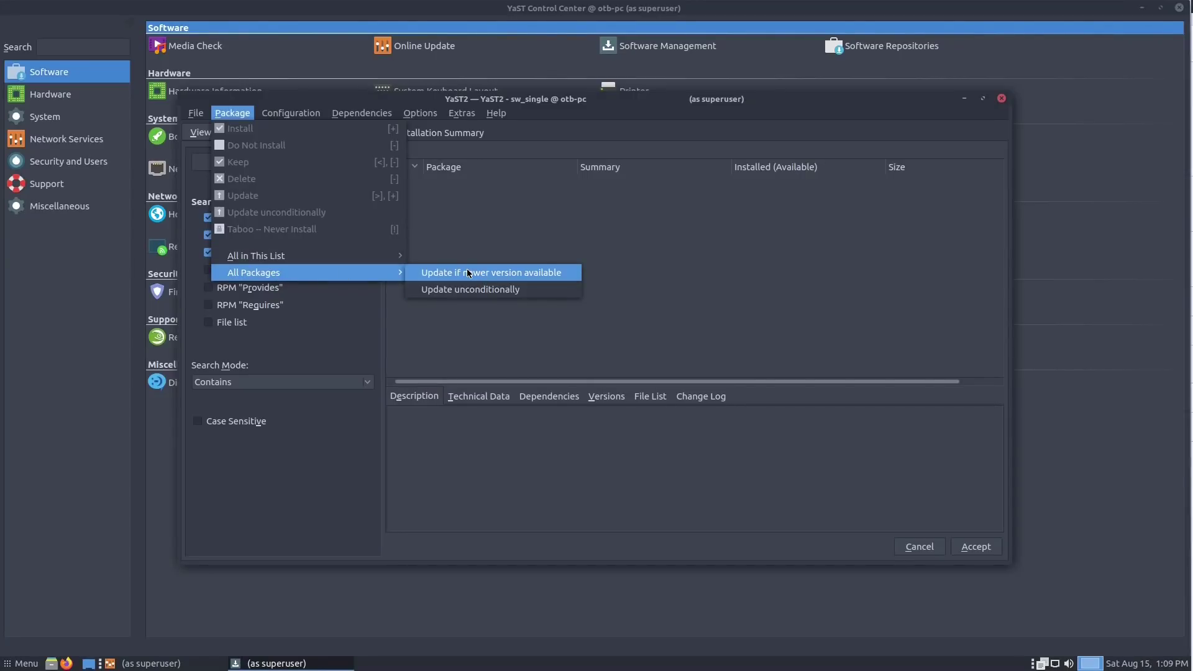
pyautogui.click(590, 107)
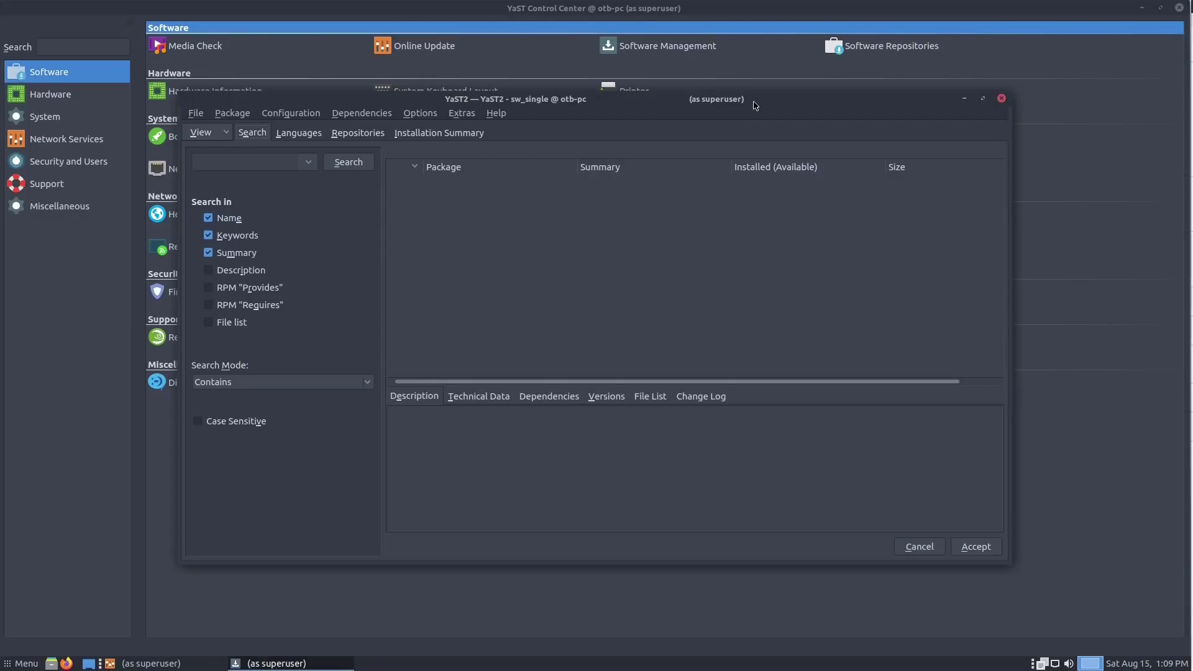
pyautogui.click(208, 132)
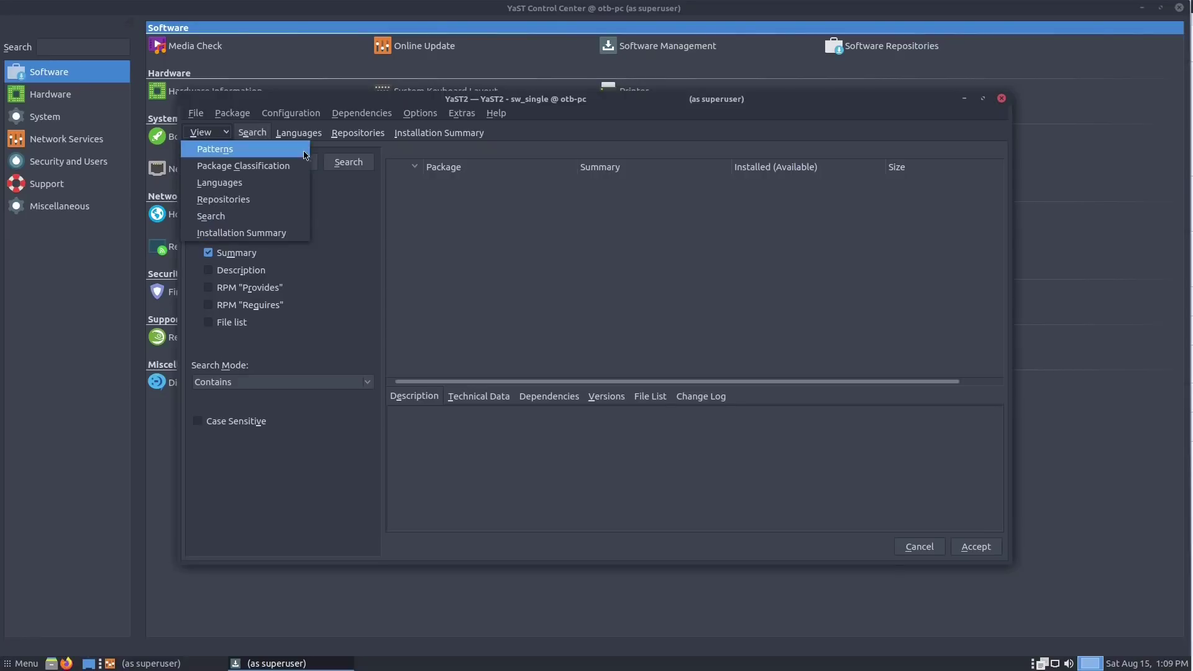
pyautogui.click(295, 90)
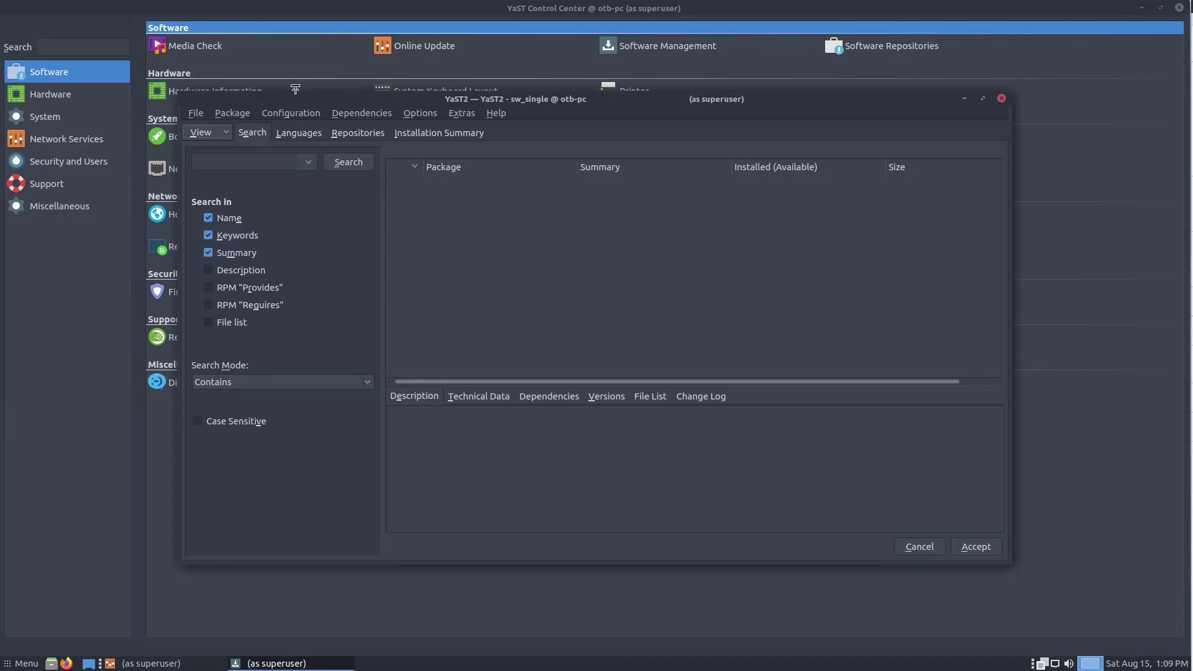
pyautogui.click(996, 99)
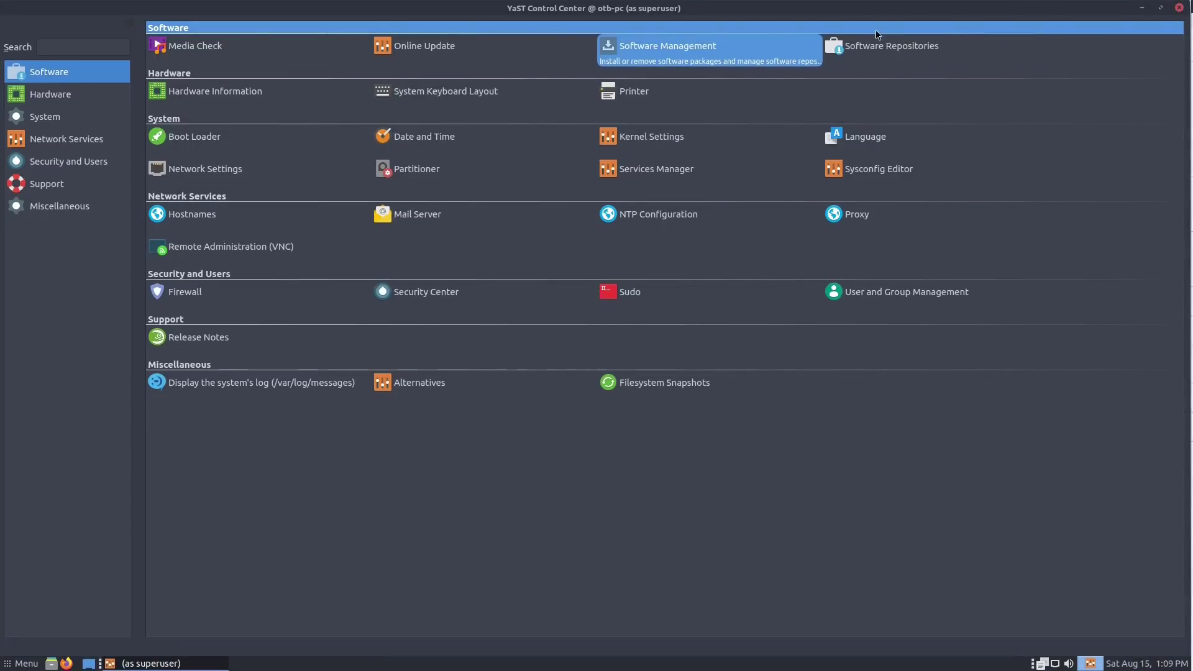
# Review the configured Software Repositories and the System Keyboard Layout in YaST, leaving each module without changes.
pyautogui.click(871, 51)
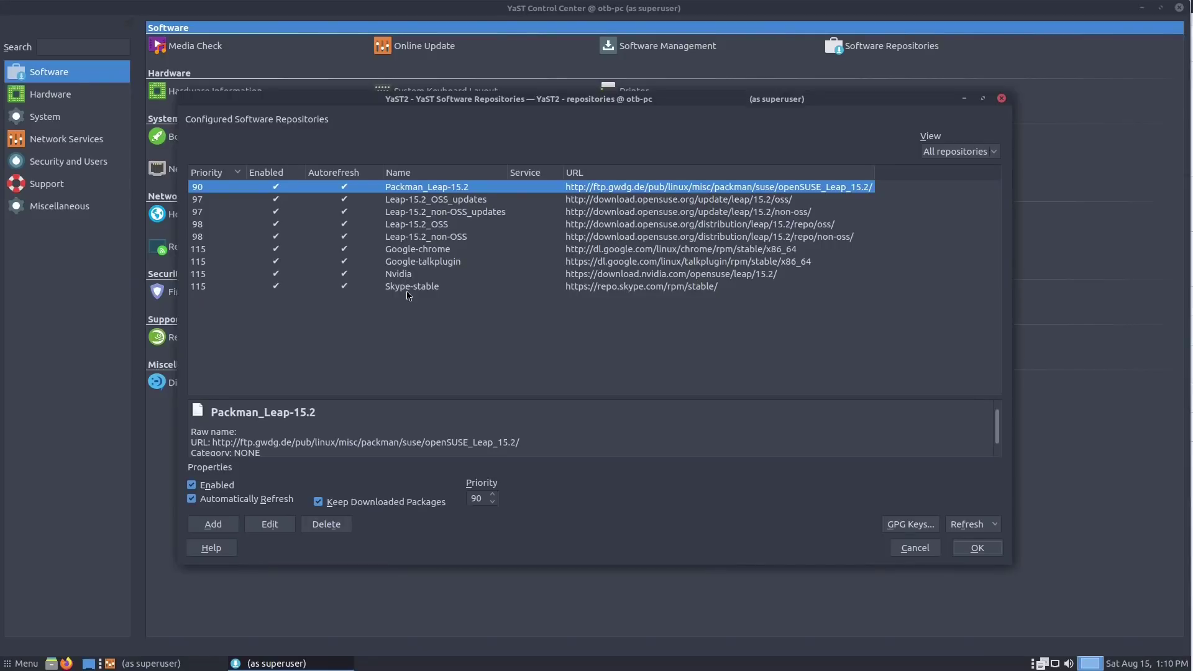
pyautogui.click(912, 553)
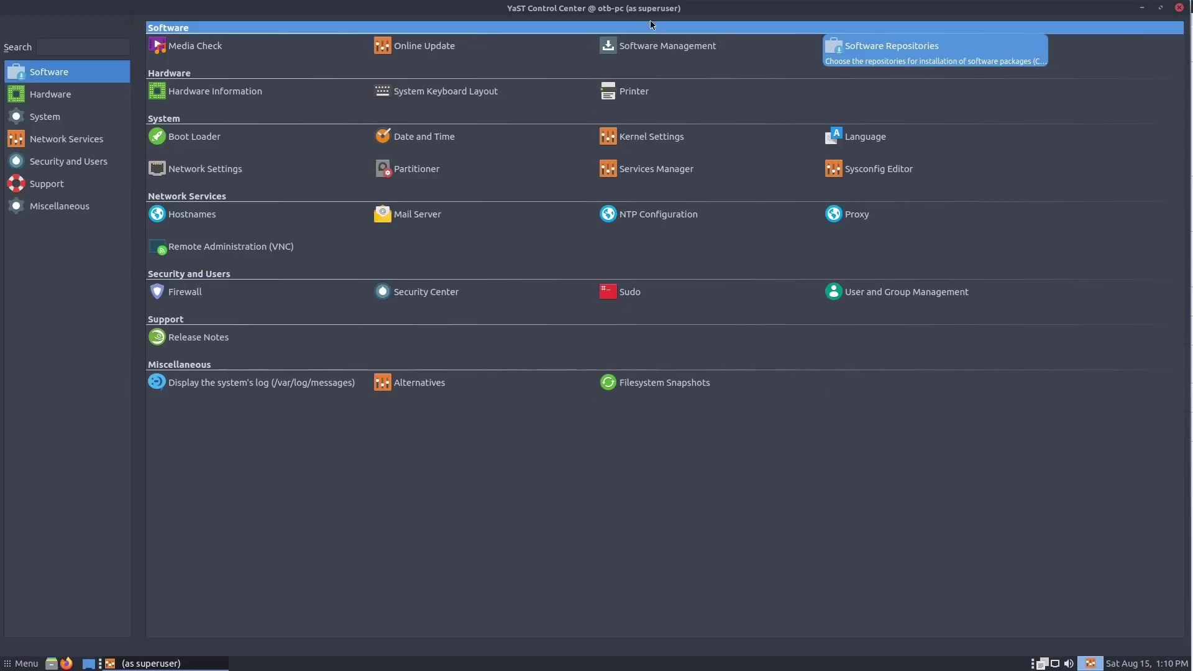
pyautogui.click(487, 99)
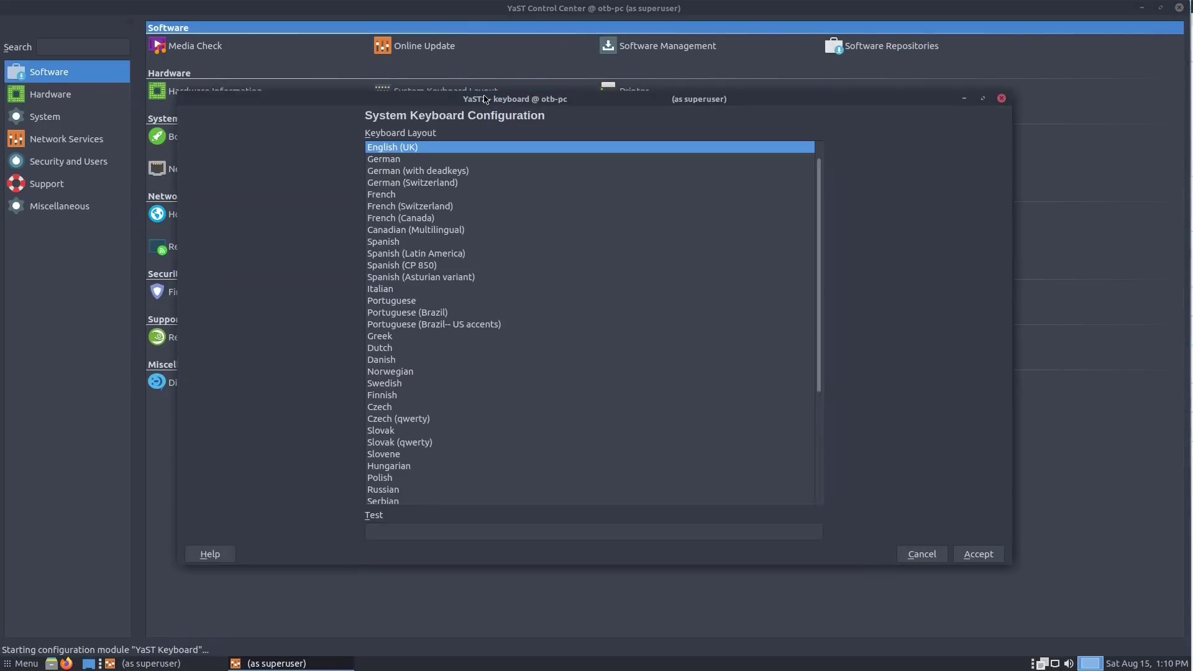
pyautogui.click(921, 555)
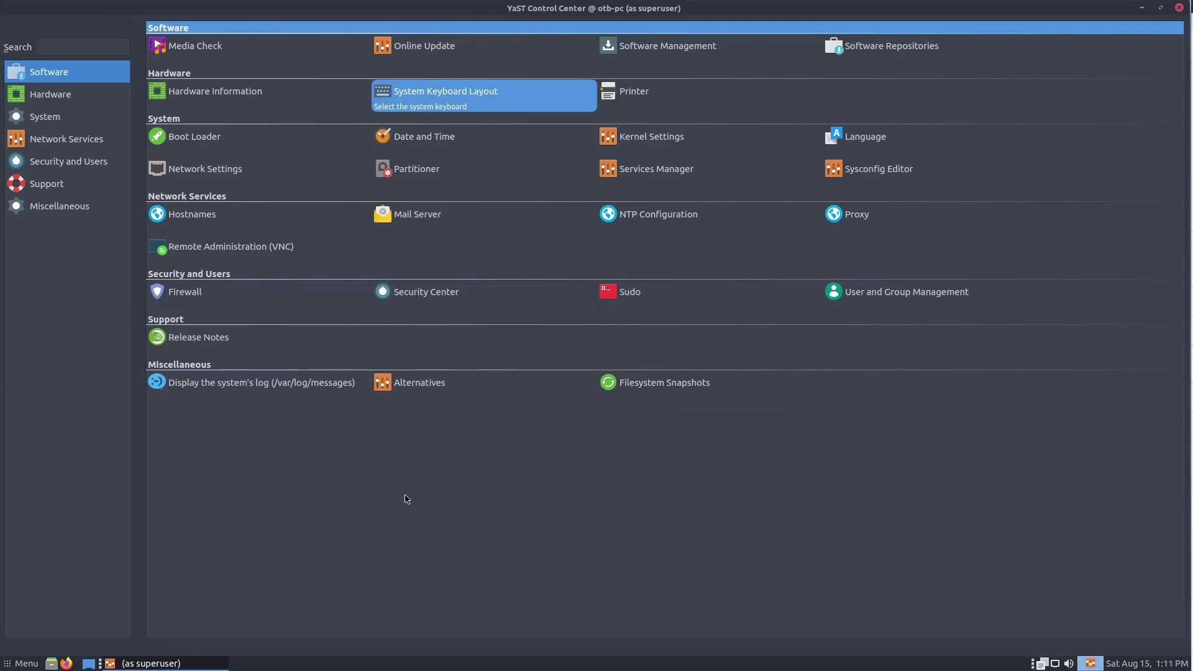
# Open the YaST Firewall module, decline installing the firewalld package, and close the YaST Control Center.
pyautogui.click(178, 291)
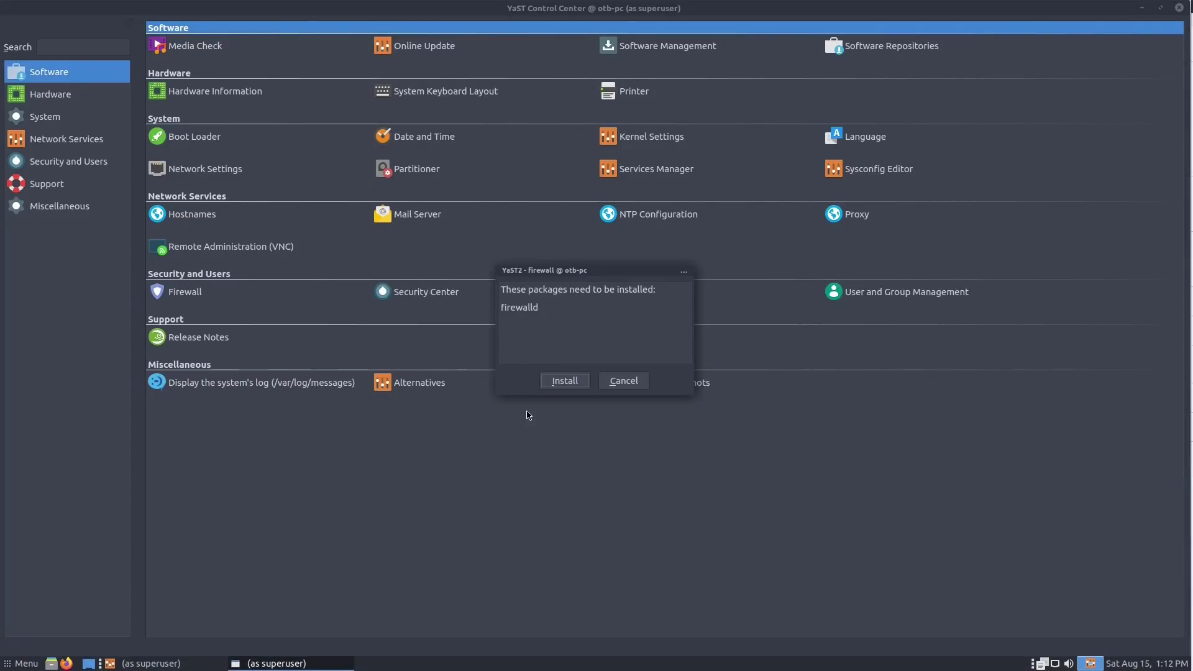
pyautogui.click(623, 382)
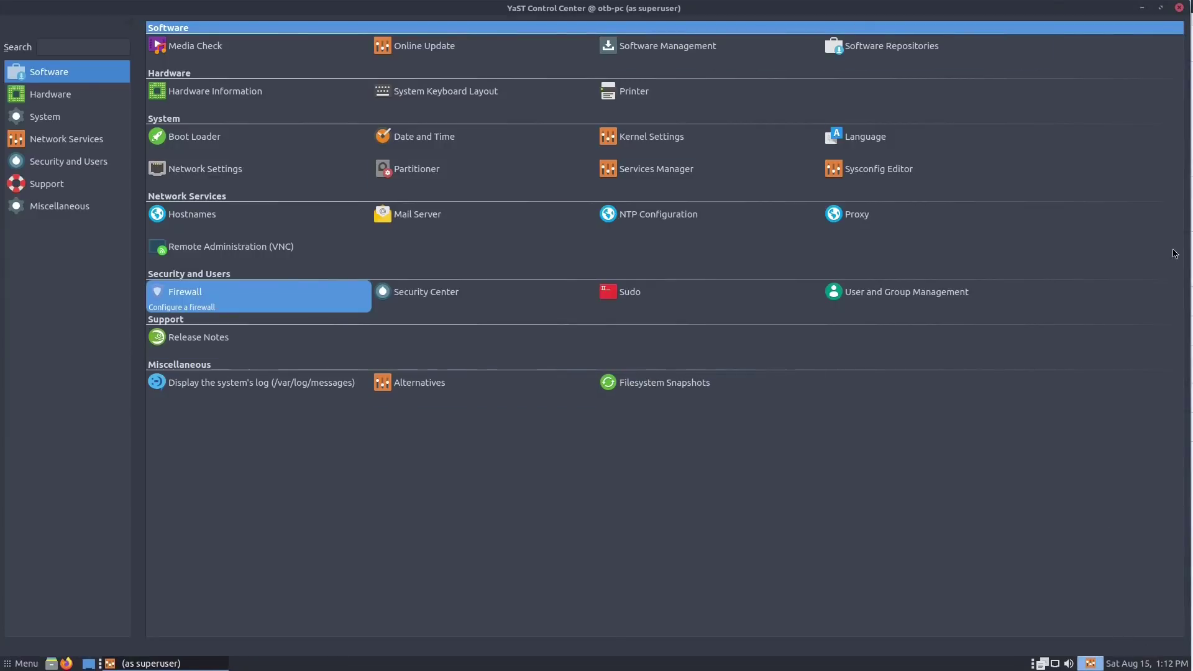
pyautogui.click(1177, 8)
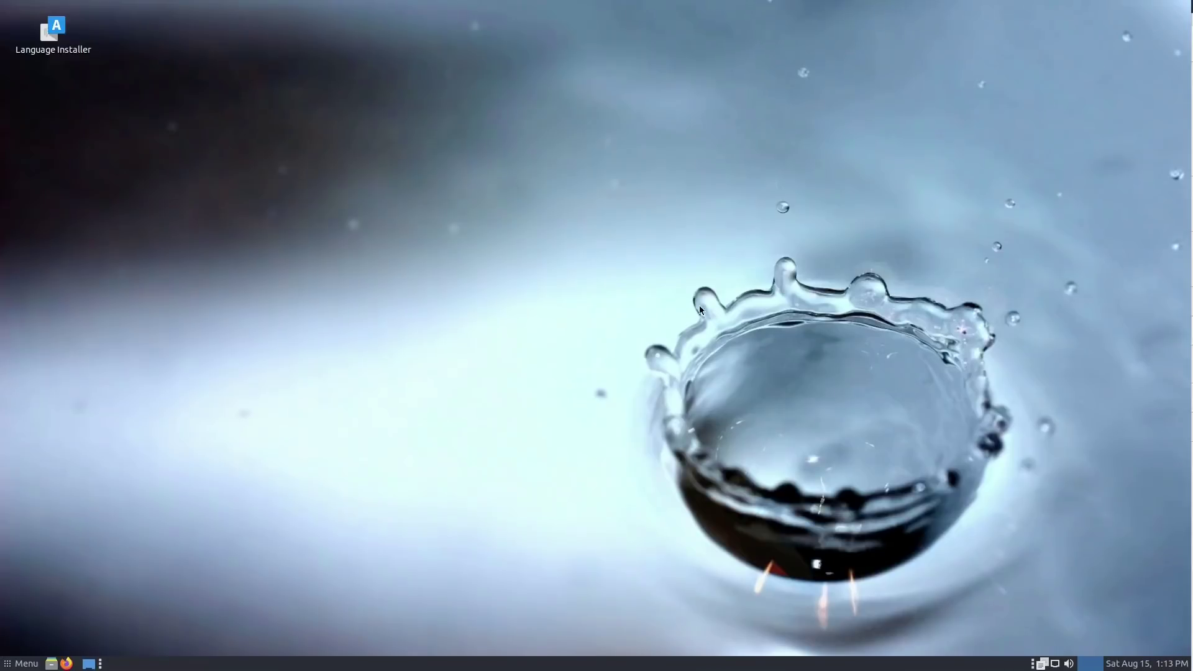
# Open the MATE Control Center, look over its hardware settings for a printer entry, and close it.
pyautogui.click(24, 663)
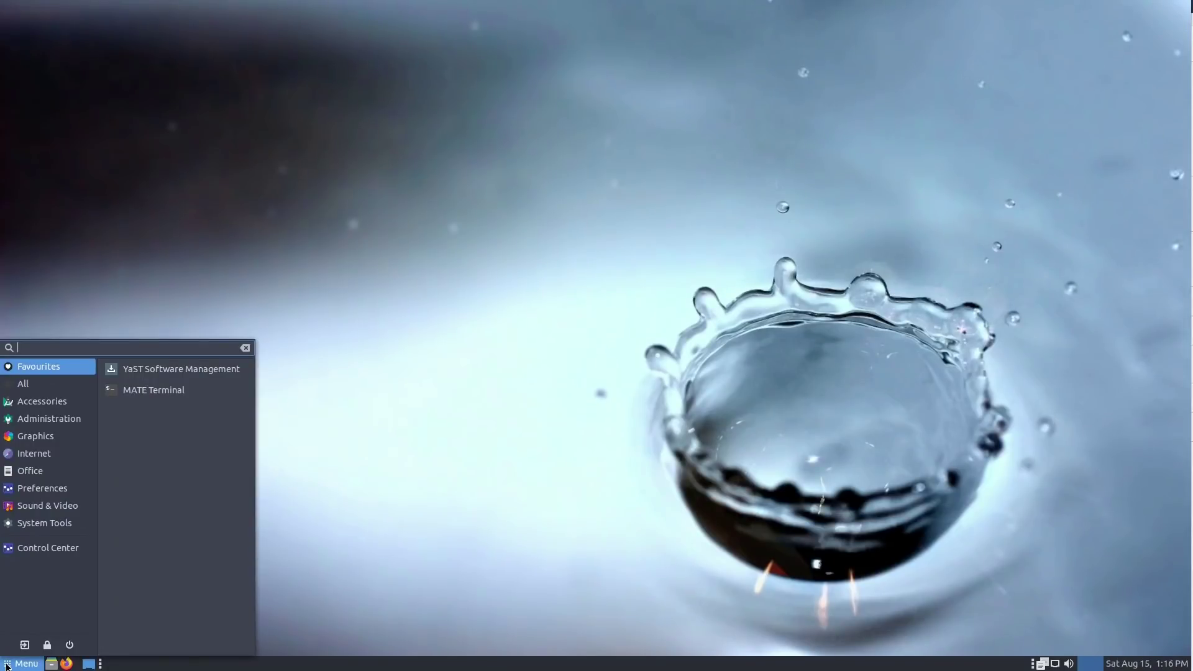
pyautogui.click(64, 549)
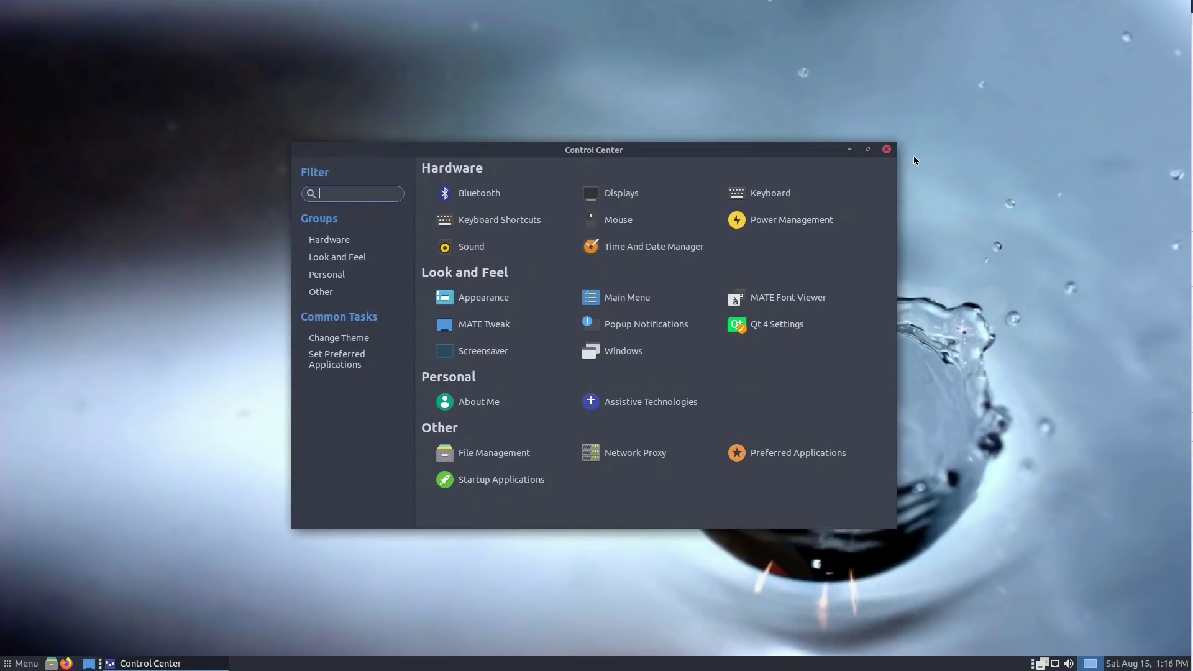
pyautogui.click(886, 149)
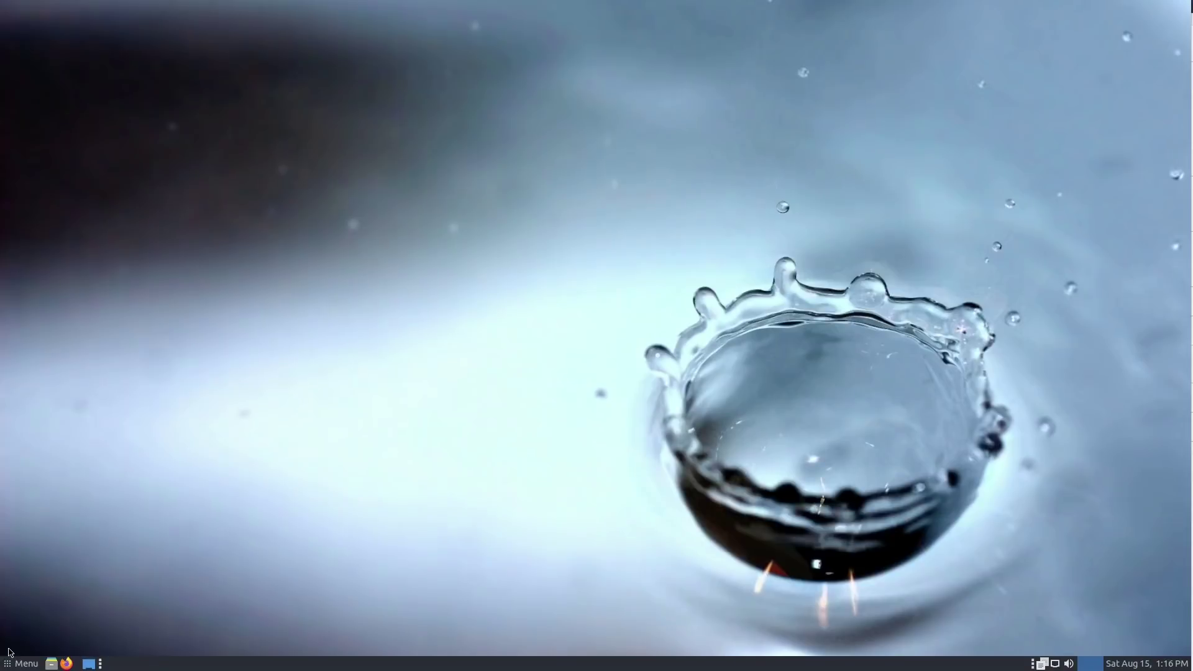
# Launch YaST from the Administration applications and authenticate with the root password.
pyautogui.click(17, 666)
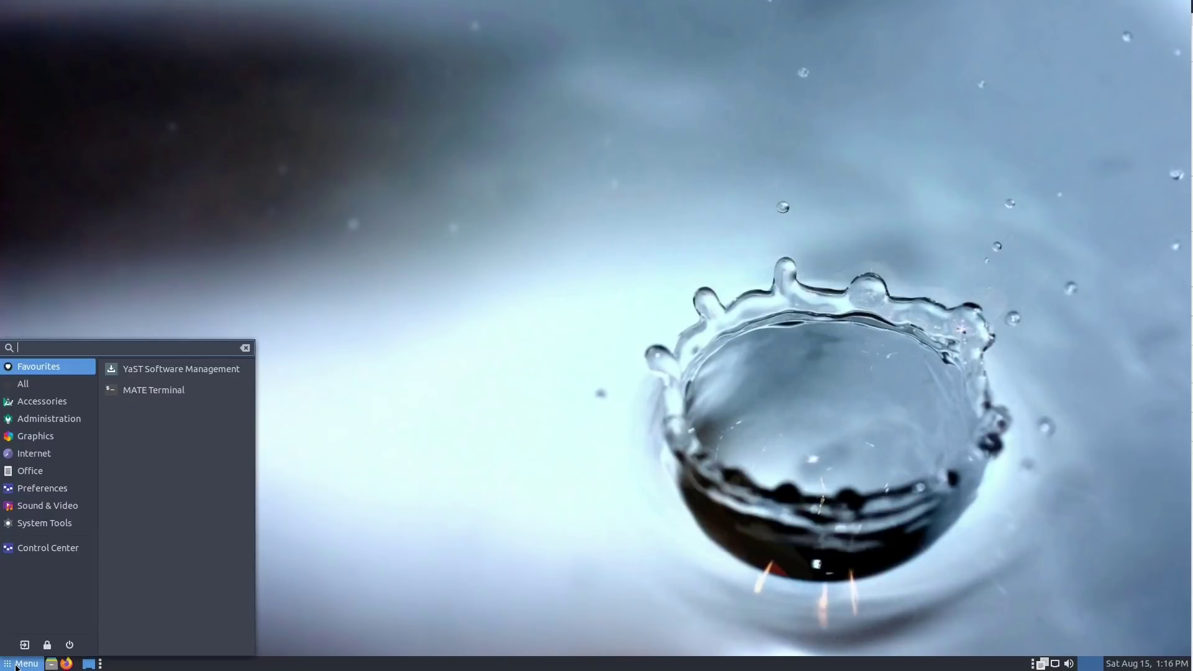
pyautogui.click(37, 420)
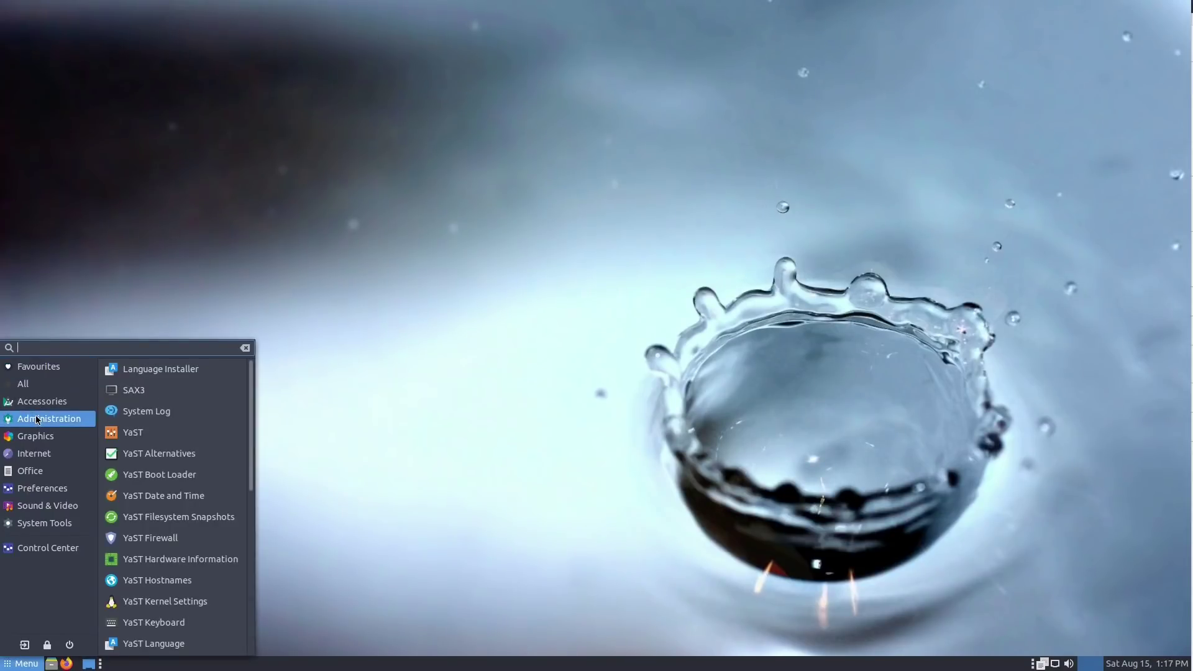
pyautogui.click(144, 433)
pyautogui.write('******')
pyautogui.press('Return')
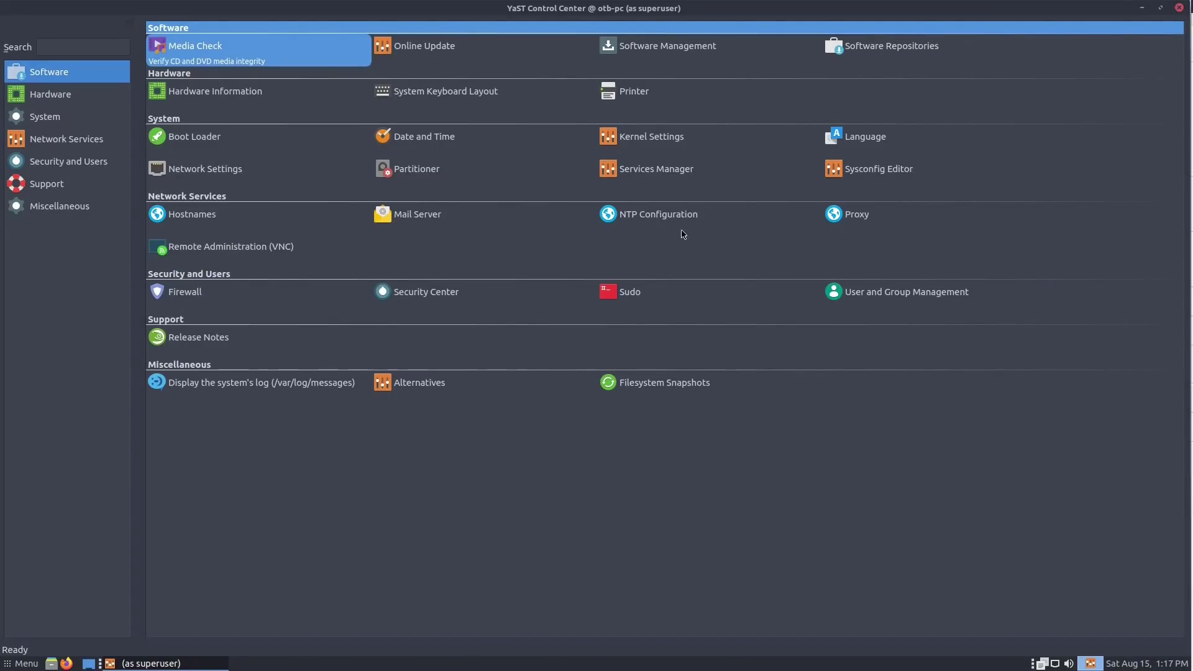
# Start adding a new printer configuration in the YaST Printer module and open its Connection Wizard.
pyautogui.click(630, 93)
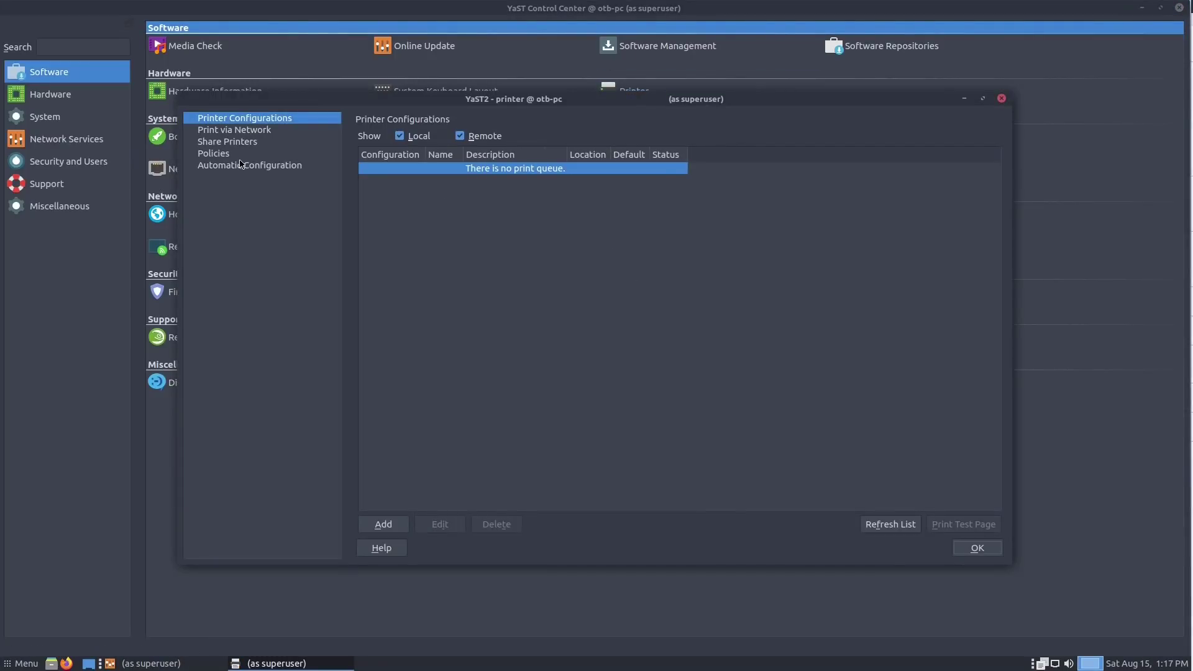
pyautogui.click(377, 529)
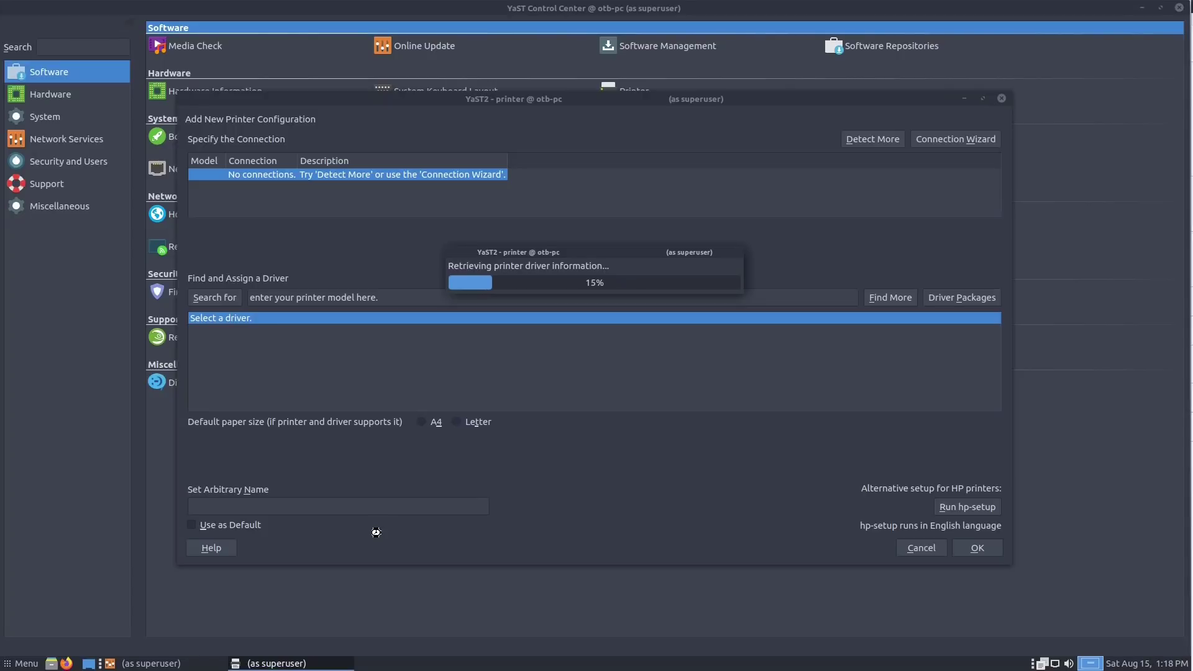
pyautogui.click(969, 141)
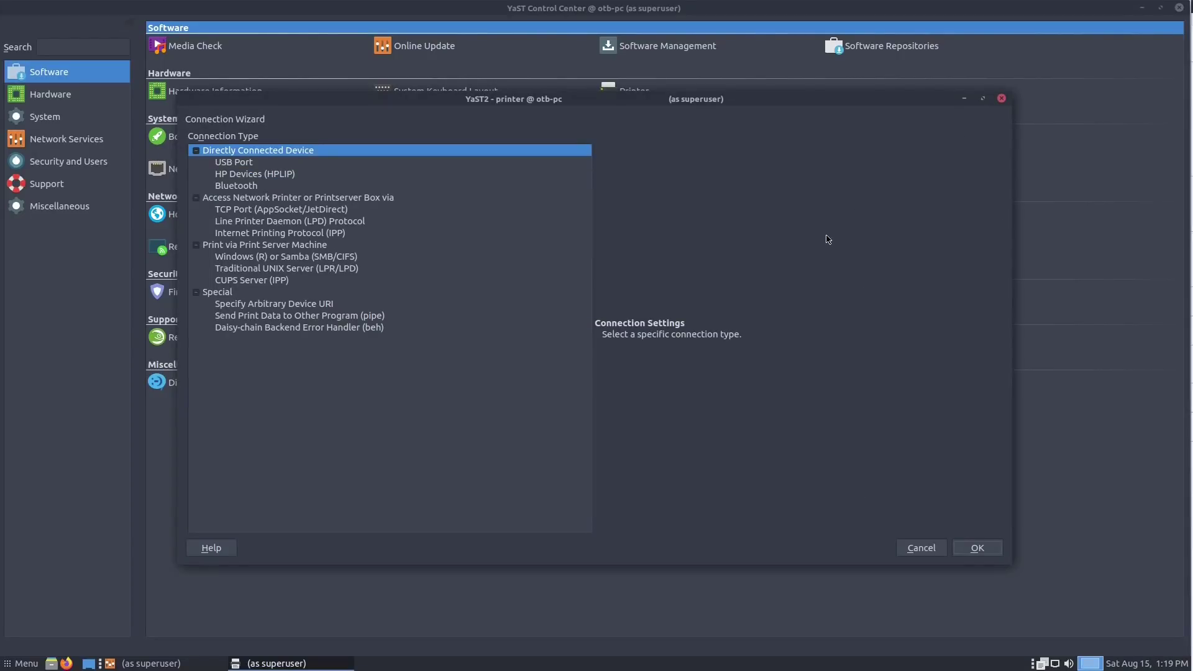
# Choose the Line Printer Daemon (LPD) Protocol as the network printer connection type and check the list of host addresses.
pyautogui.click(238, 199)
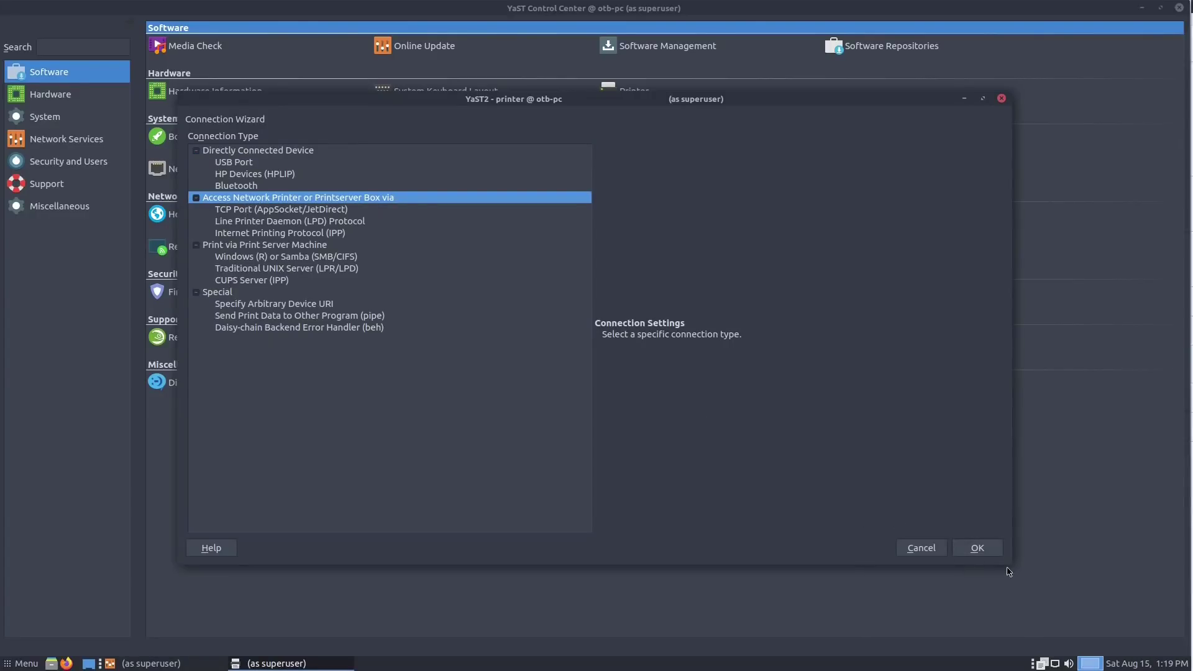
pyautogui.press('Down')
pyautogui.press('Down')
pyautogui.press('Down')
pyautogui.press('Up')
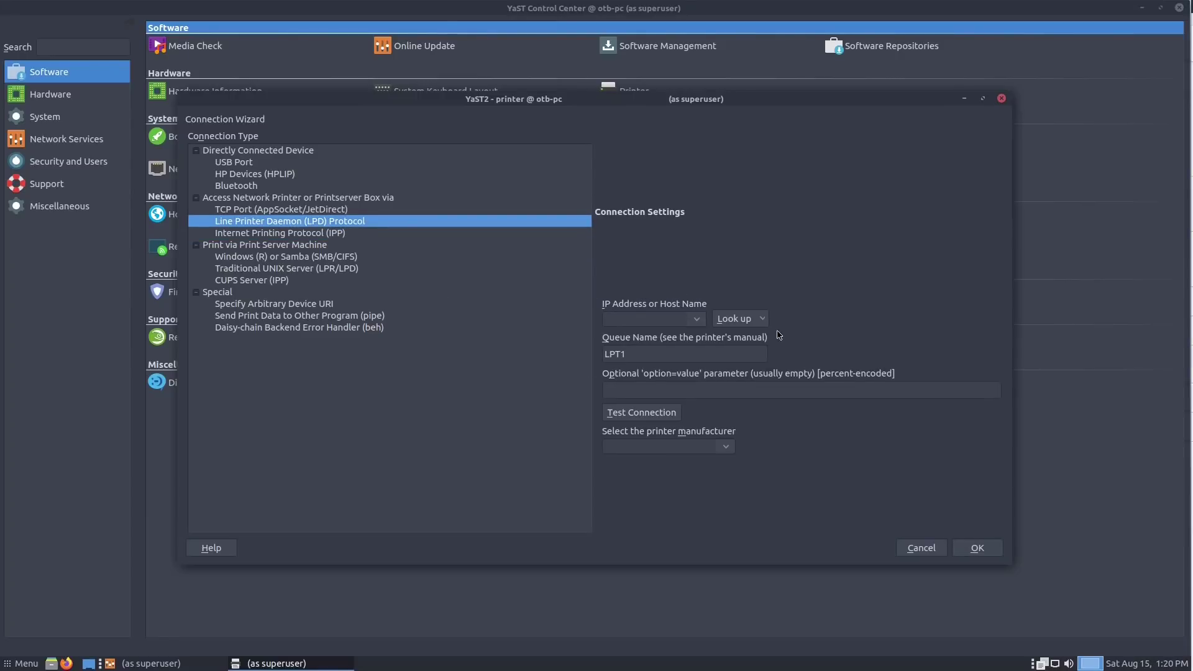
pyautogui.click(695, 318)
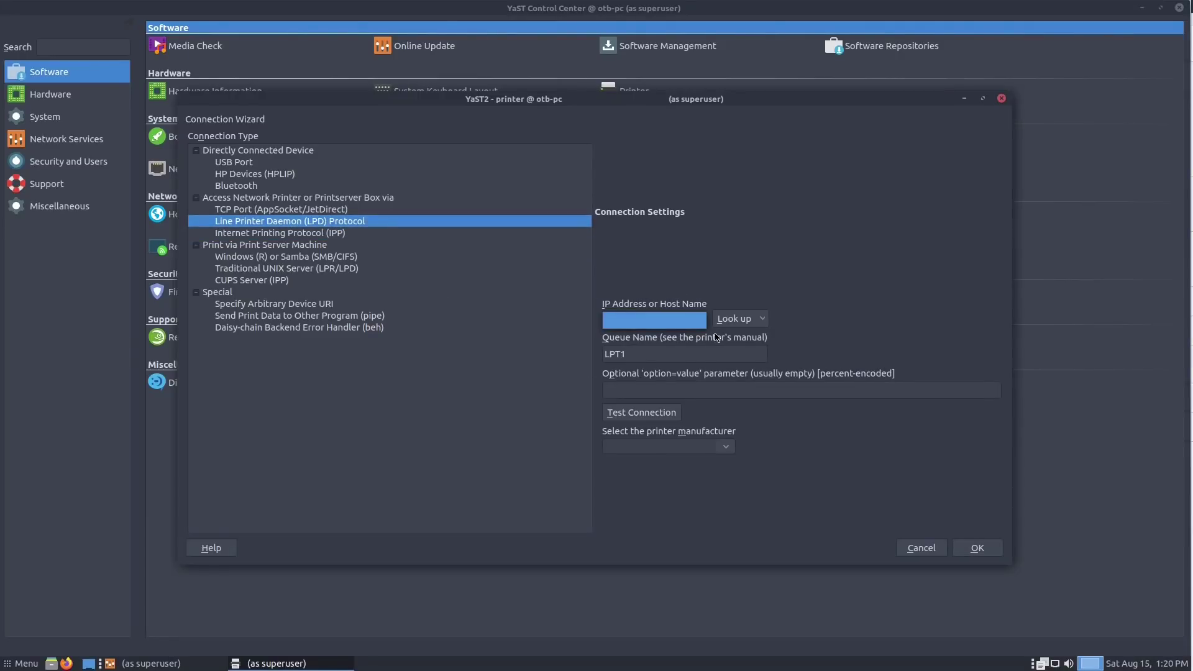
pyautogui.click(807, 338)
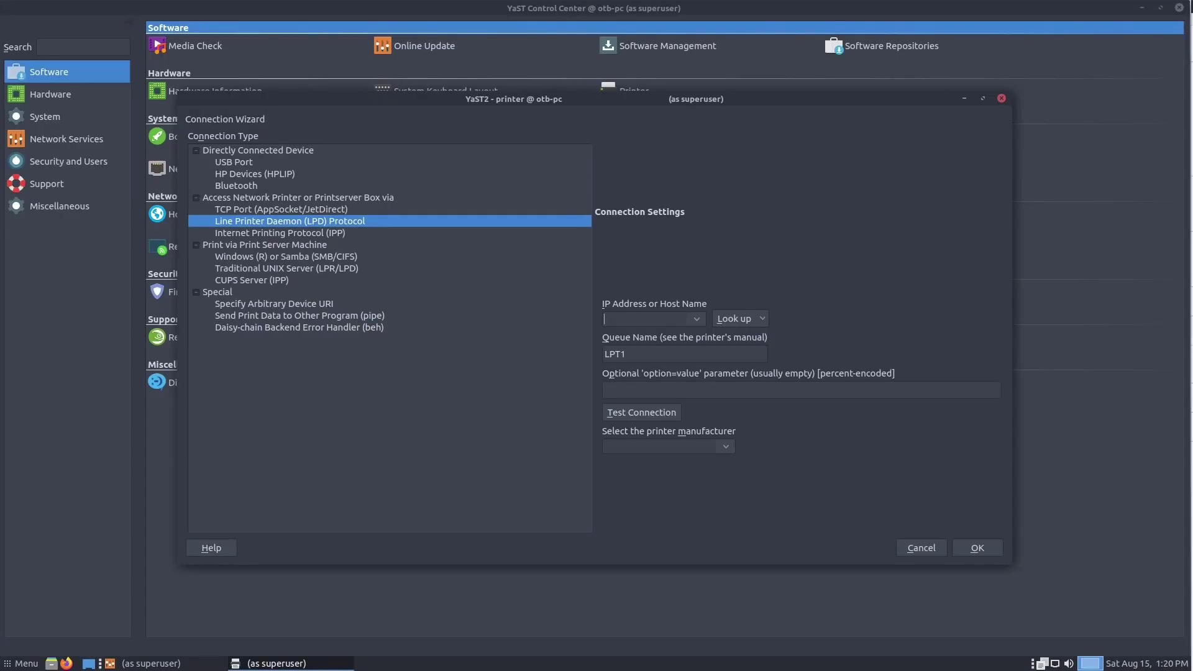
# Set the LPD printer's IP address to 192.168.1.179 and test the connection.
pyautogui.click(282, 222)
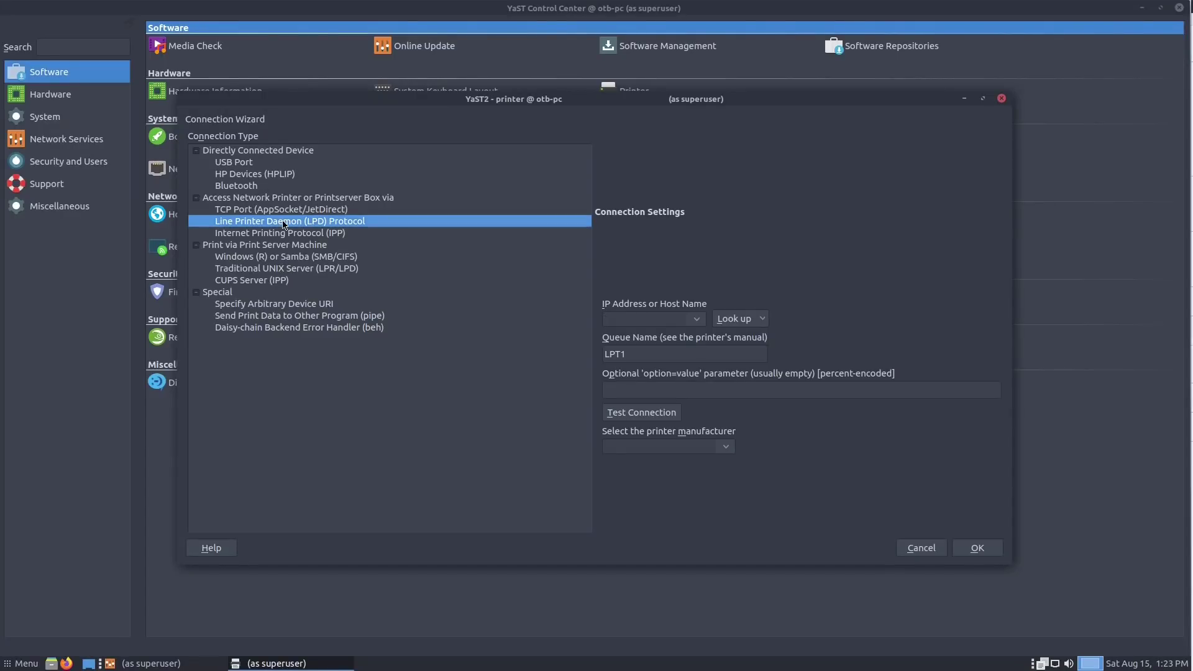
pyautogui.click(665, 315)
pyautogui.write('1')
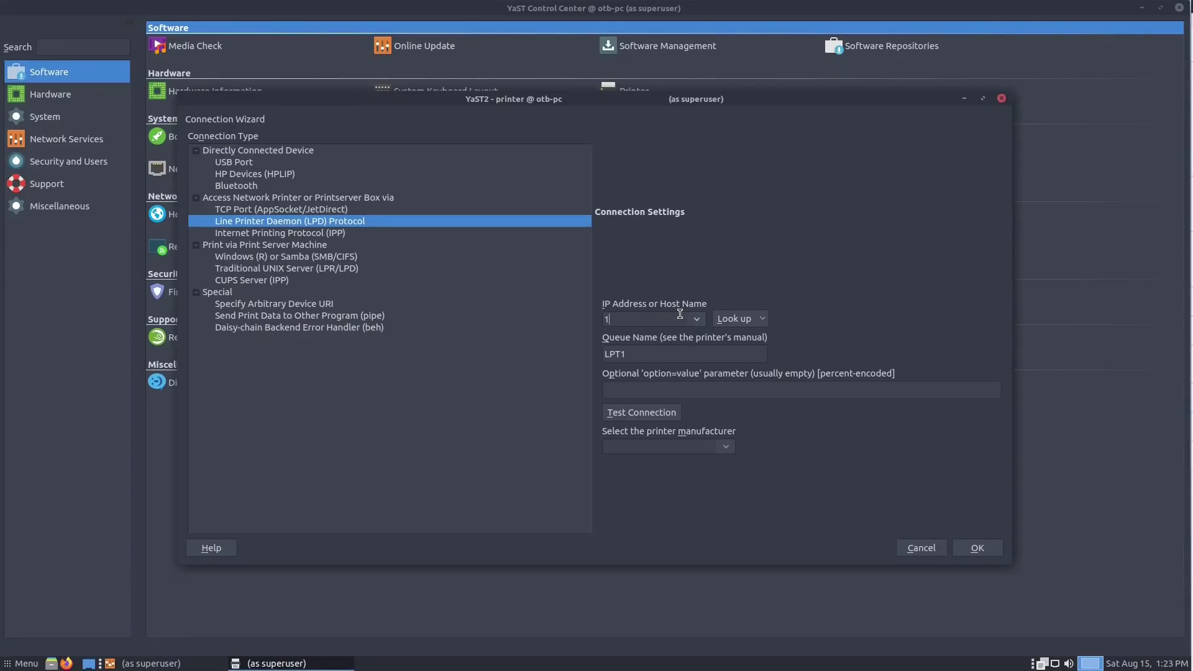
pyautogui.write('92.168.1.179')
pyautogui.click(761, 318)
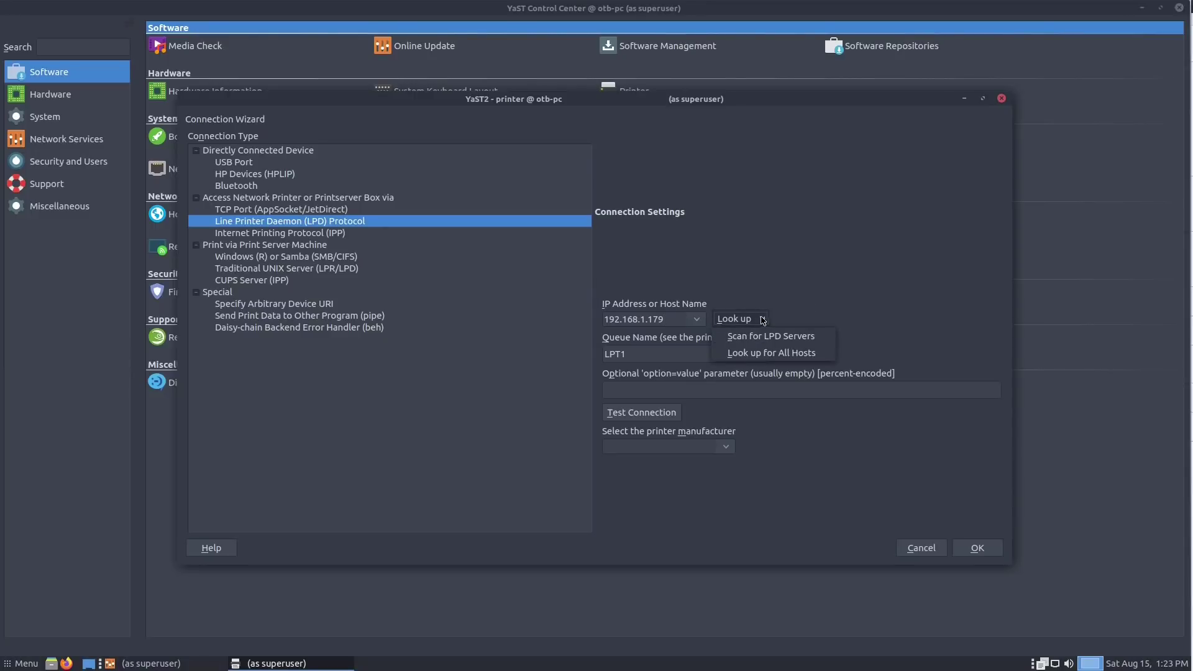
pyautogui.click(867, 289)
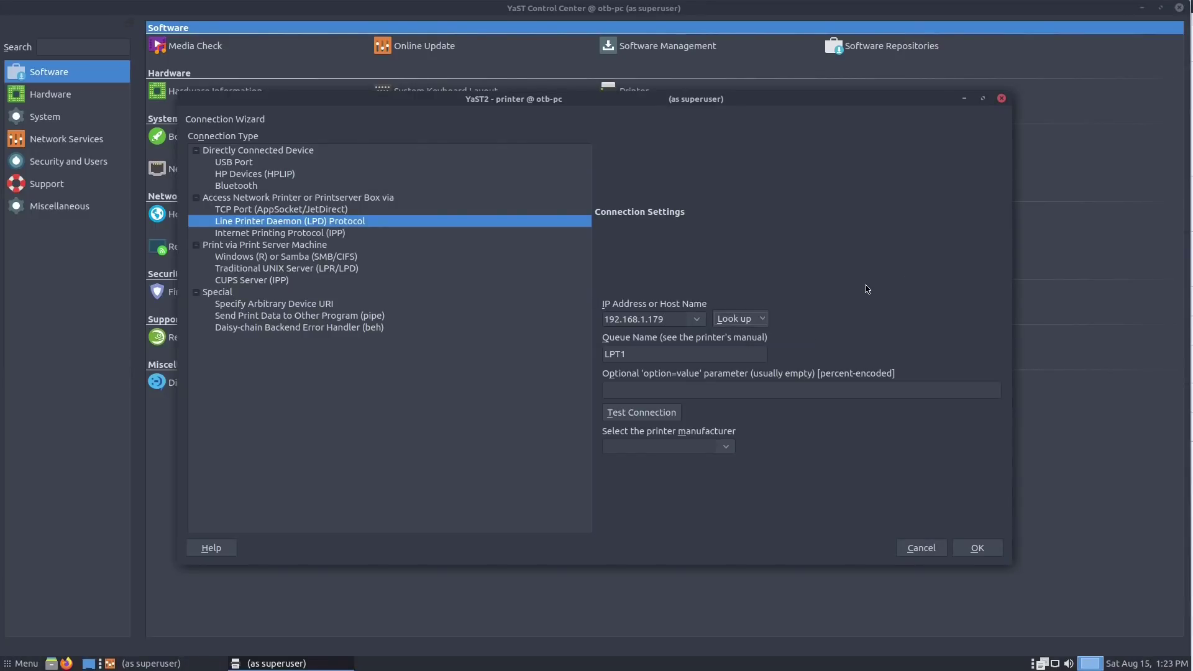
pyautogui.click(638, 413)
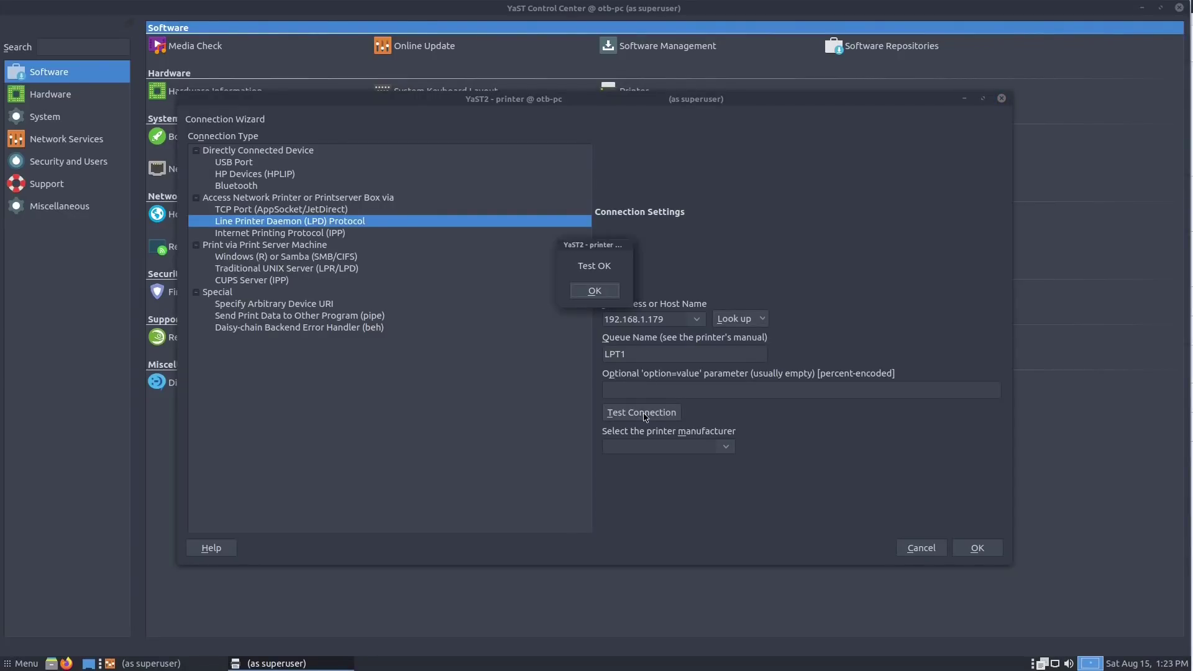
pyautogui.click(593, 291)
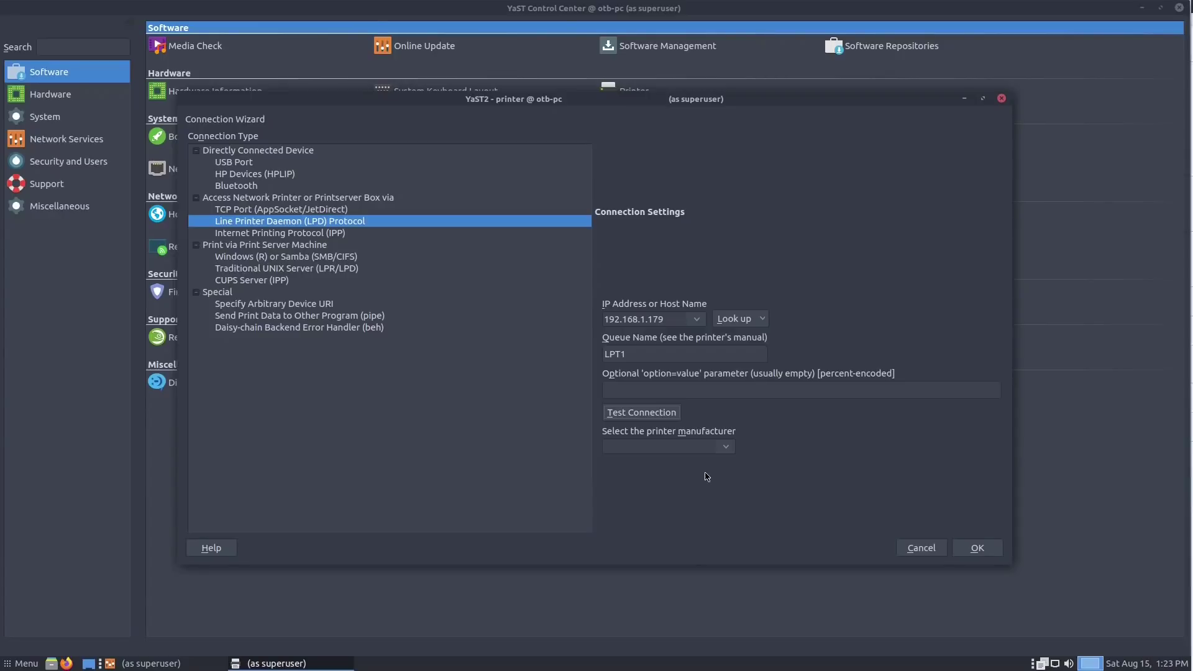
# Select Canon as the printer manufacturer and accept the connection settings.
pyautogui.click(728, 447)
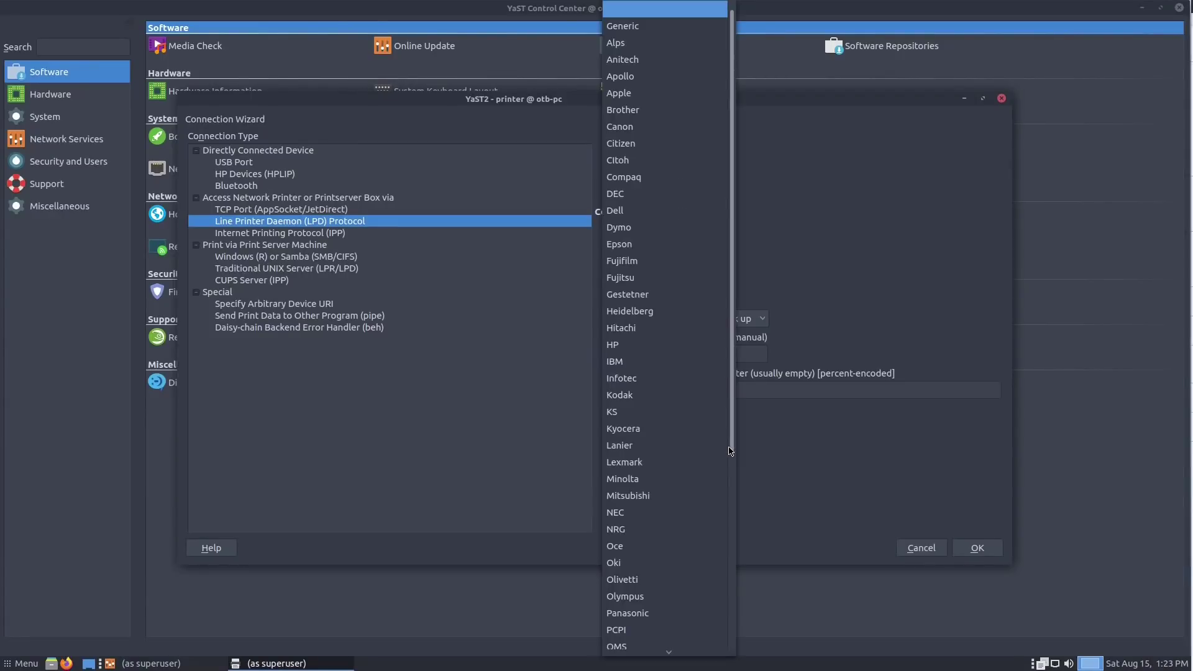
pyautogui.click(662, 128)
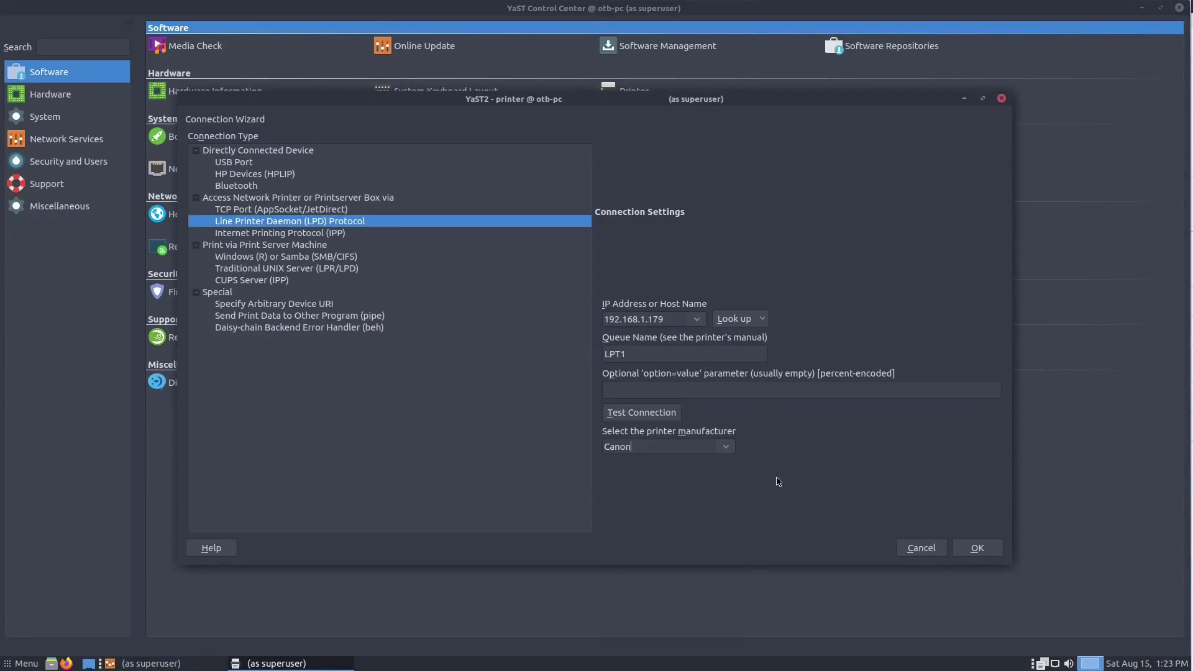
pyautogui.click(976, 547)
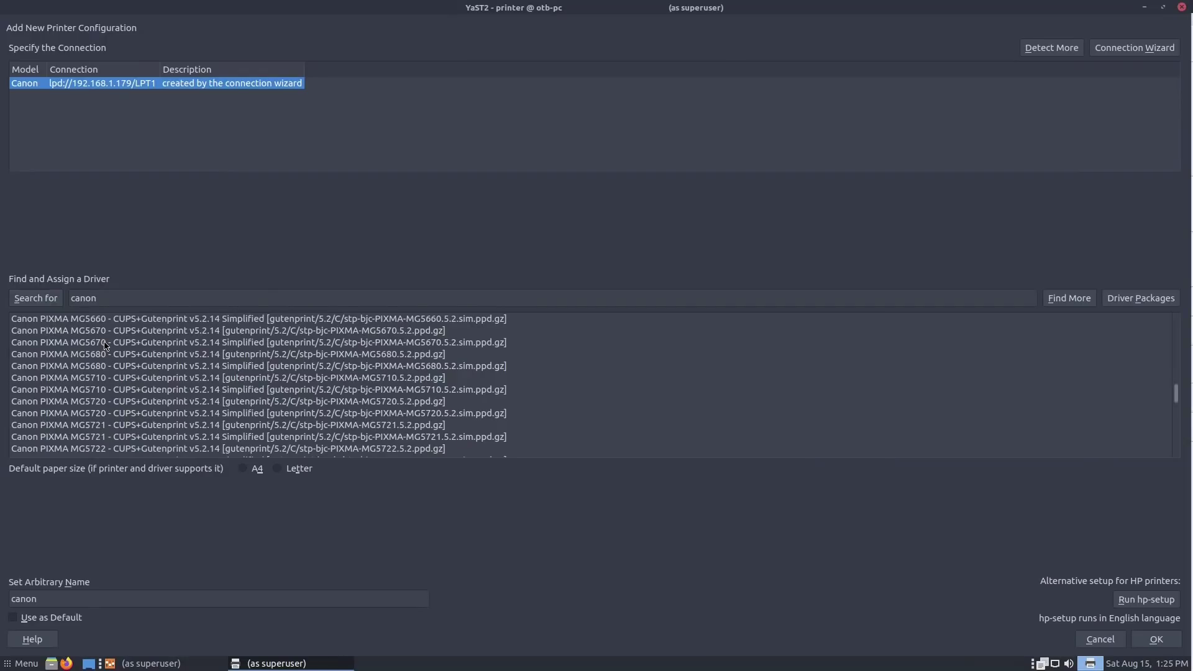
# Assign the non-simplified Canon PIXMA MG5650 CUPS+Gutenprint v5.2.14 driver and finish adding the printer configuration.
pyautogui.scroll(2, 104, 341)
pyautogui.click(82, 356)
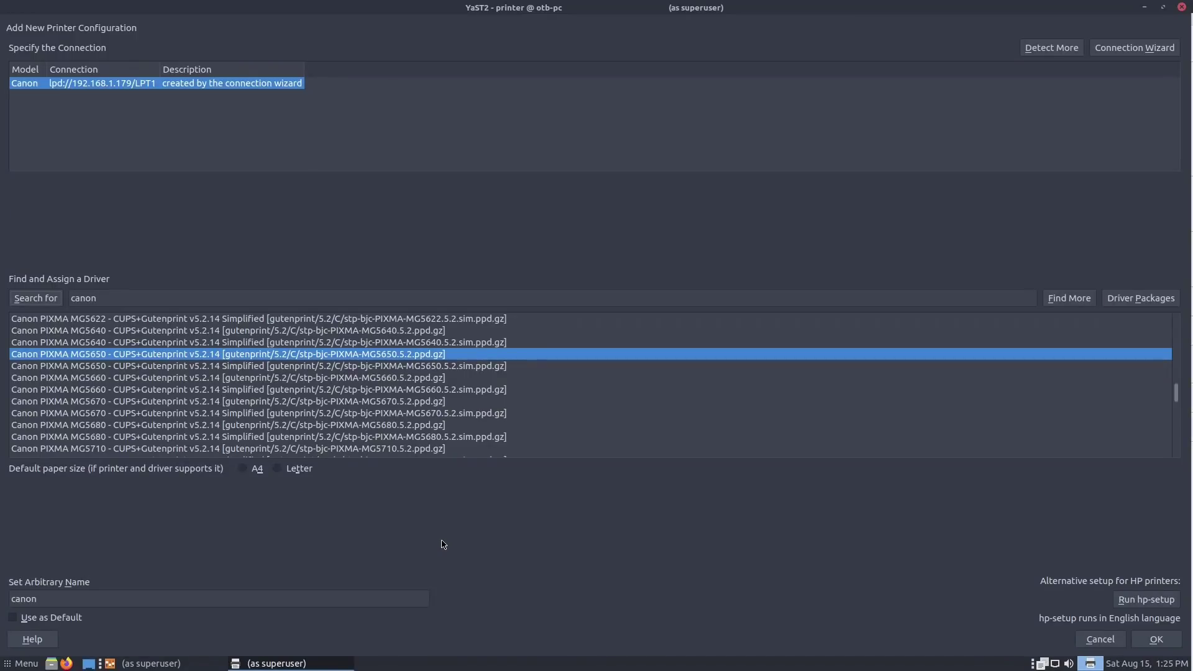
pyautogui.click(1165, 642)
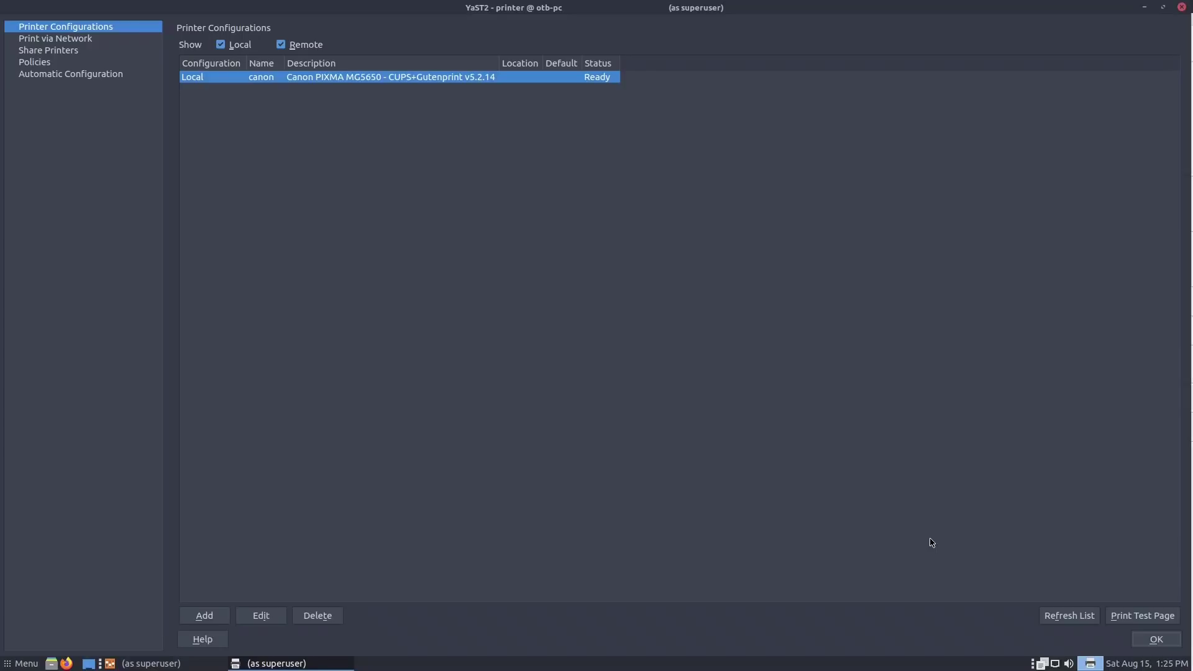
# Send a single test page to the canon printer and report the printout as successful.
pyautogui.click(1118, 614)
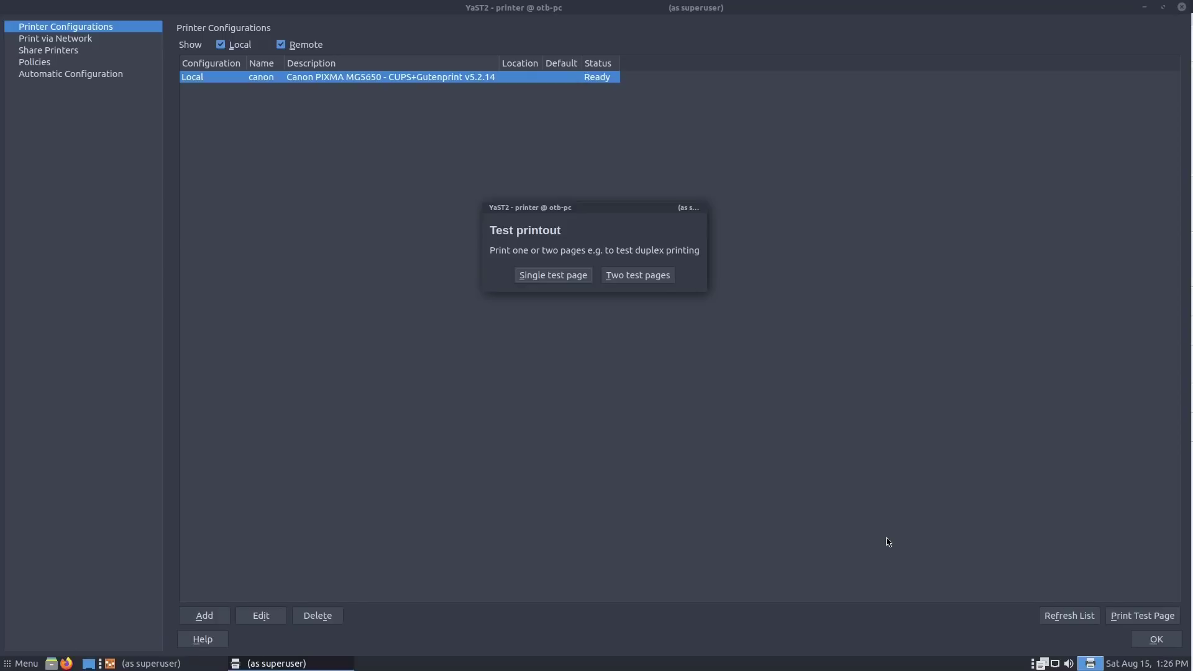
pyautogui.click(541, 276)
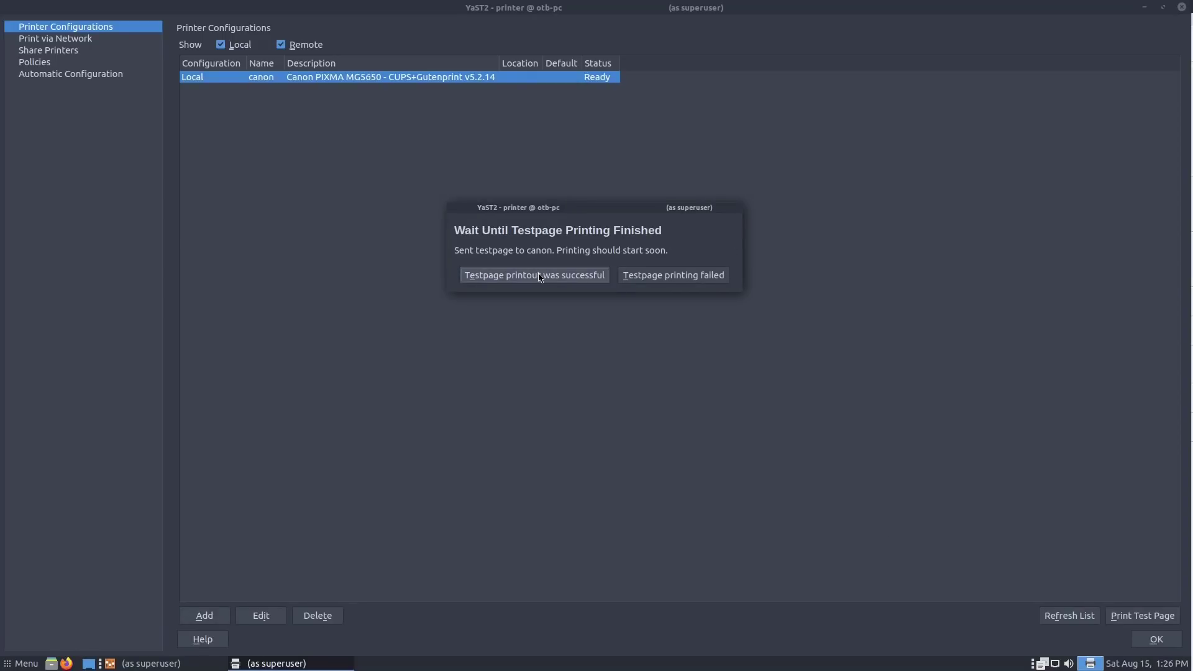
pyautogui.click(539, 275)
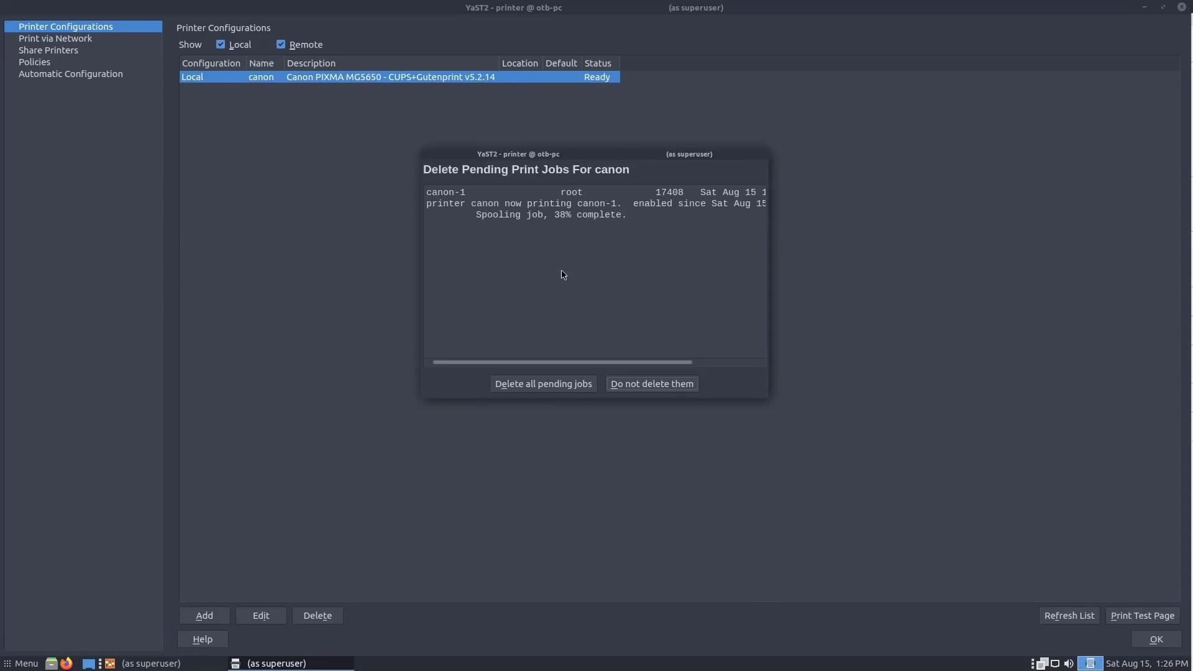